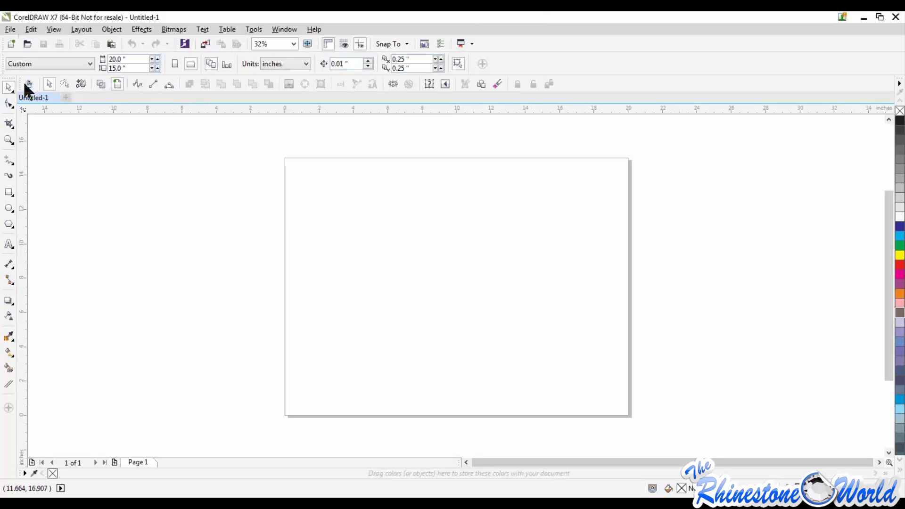
- Open the TRW Stone Wizard and set the zoom of its window to 90%
click(28, 84)
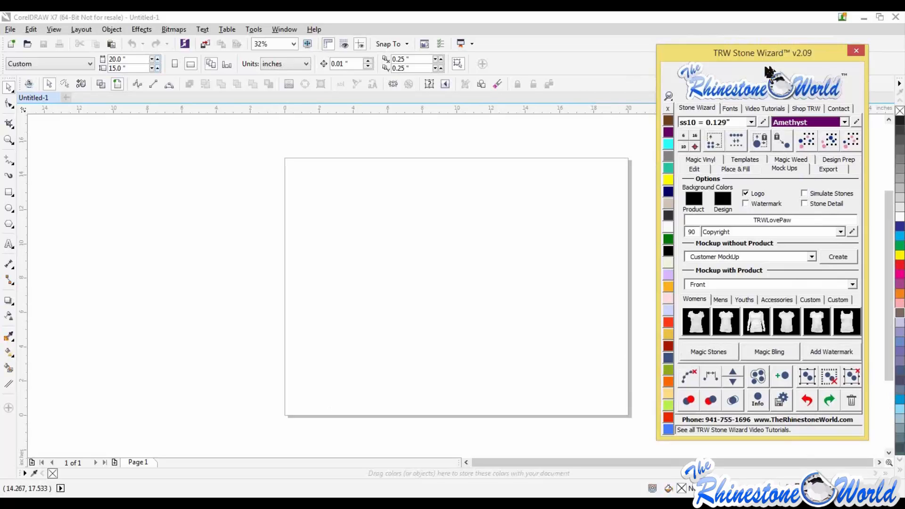
click(668, 97)
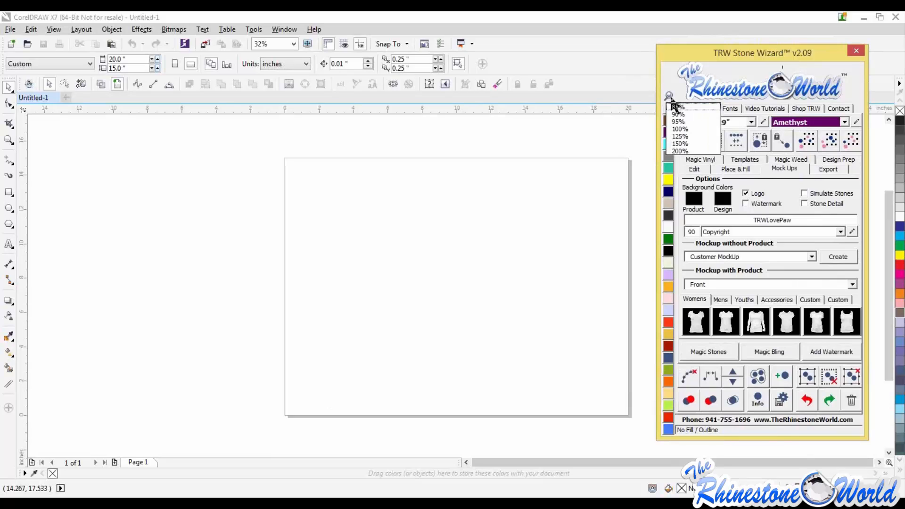
click(682, 115)
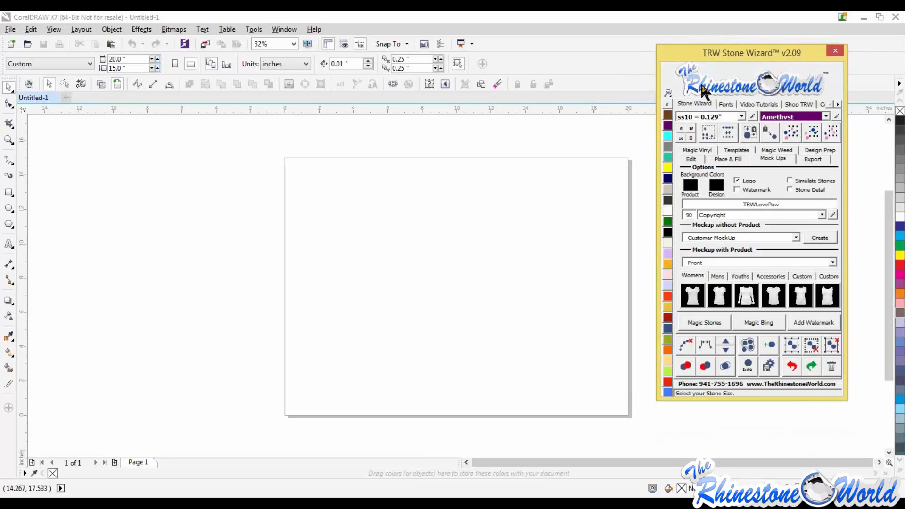
- Try a much larger zoom for the wizard window, set it to 95%, and move the window off the page
click(669, 93)
click(677, 141)
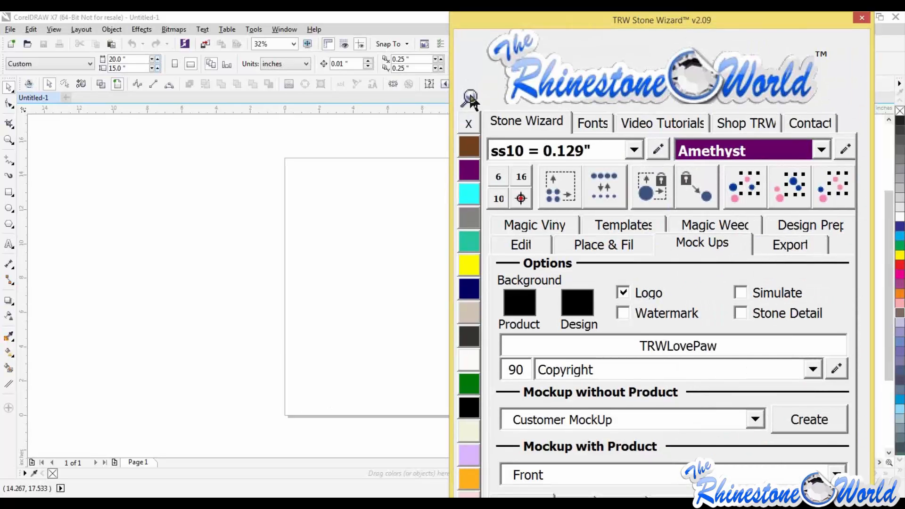
click(470, 97)
click(484, 149)
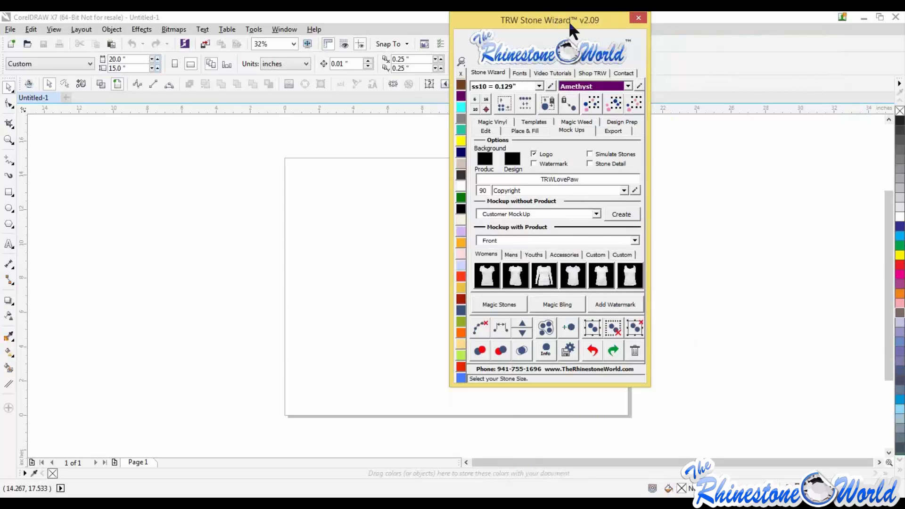
drag(569, 20, 759, 56)
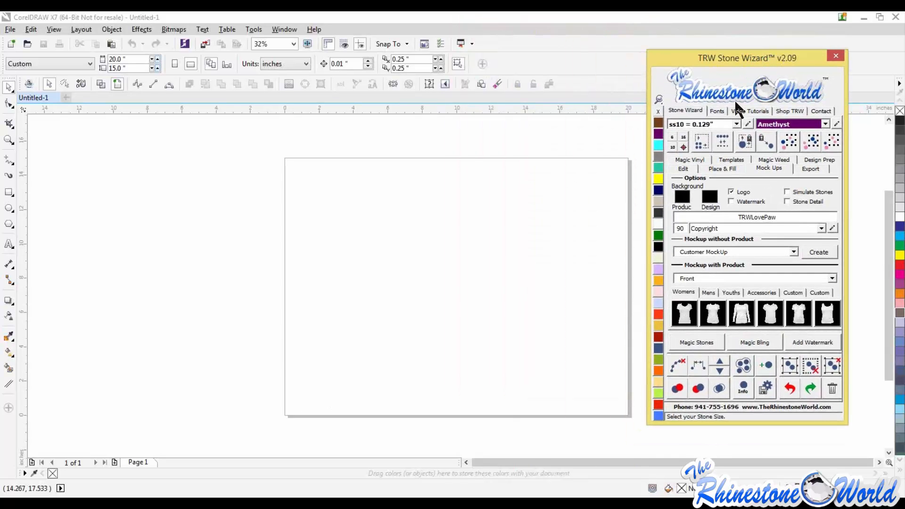
- Try a smaller zoom for the wizard window, restore it to 95%, and reposition the window beside the page
click(658, 99)
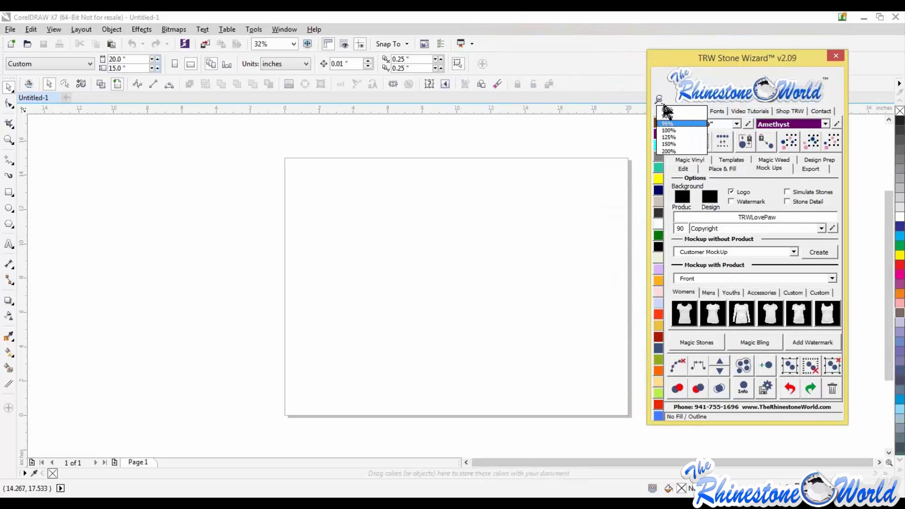
click(668, 109)
drag(725, 54, 727, 94)
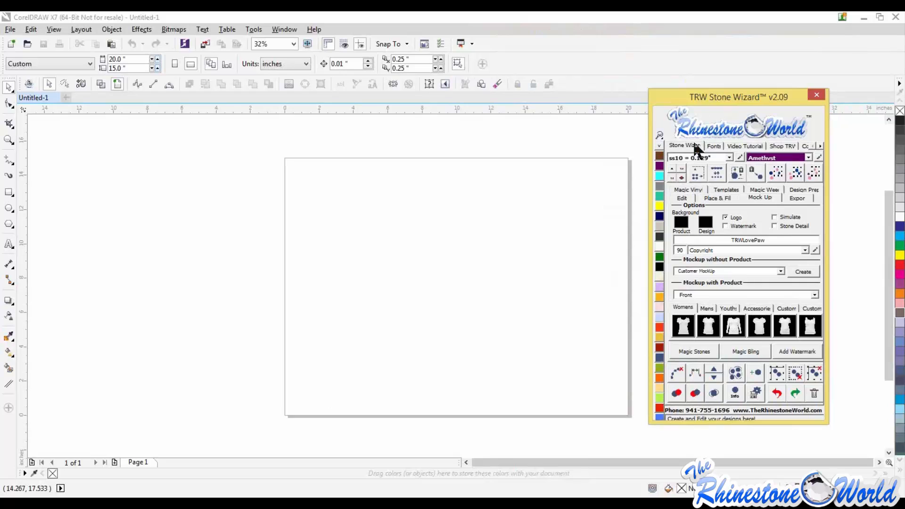
click(660, 134)
click(672, 153)
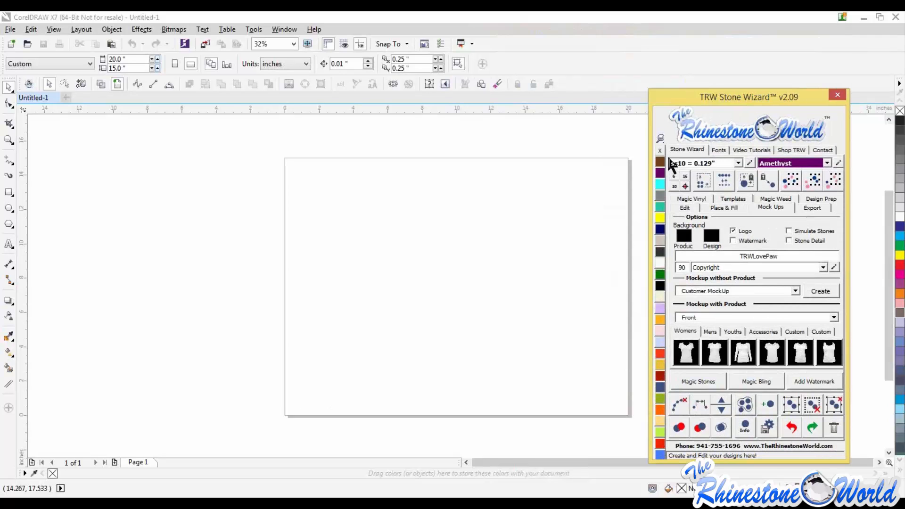
drag(742, 90, 744, 43)
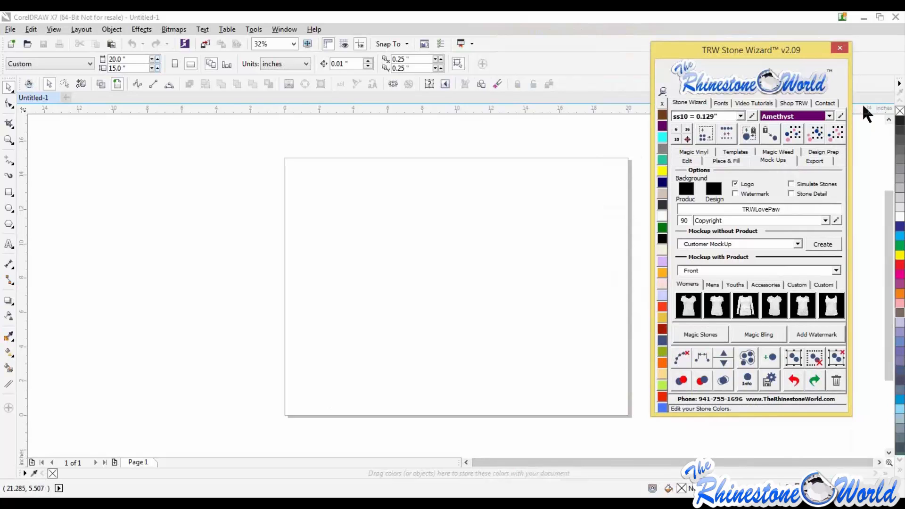
- View the available stone colors and open the stone color editor
click(831, 117)
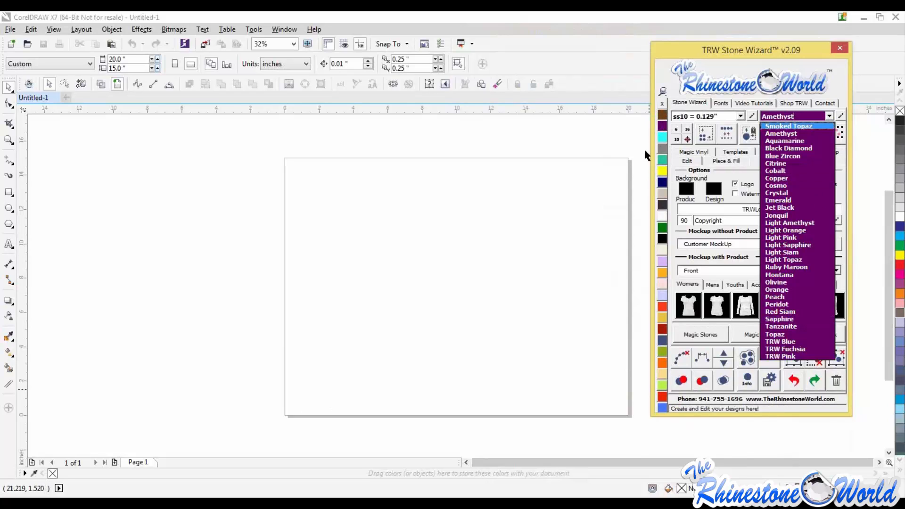
click(840, 117)
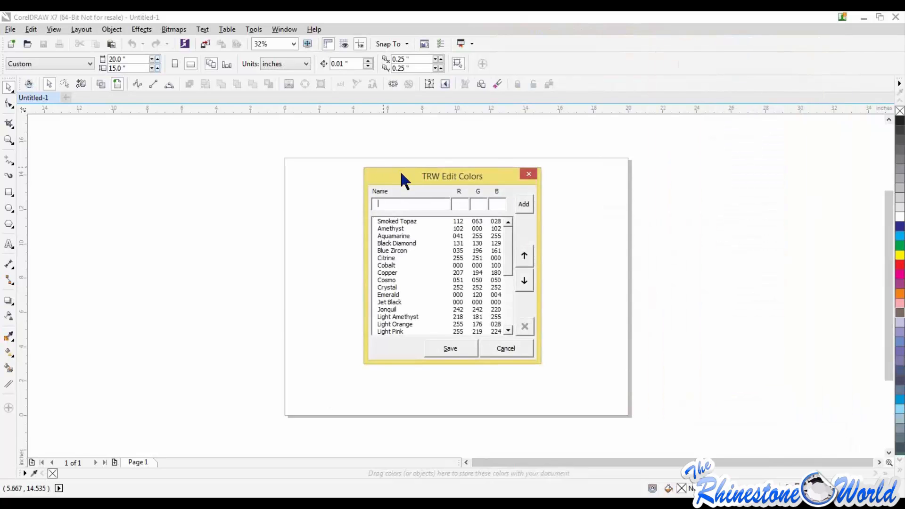
drag(401, 171, 477, 171)
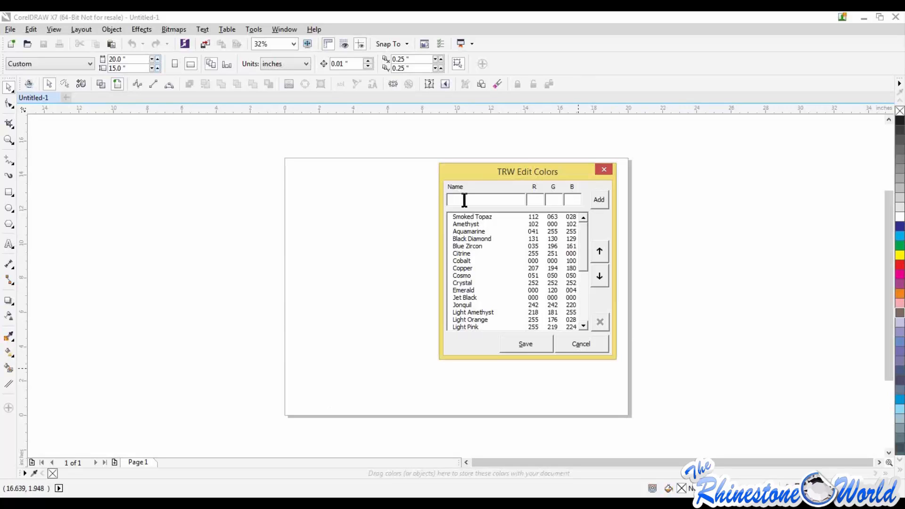
- Add a stone color named TRW with R 05, G 54 and B 025
text(TRW)
click(535, 196)
text(05)
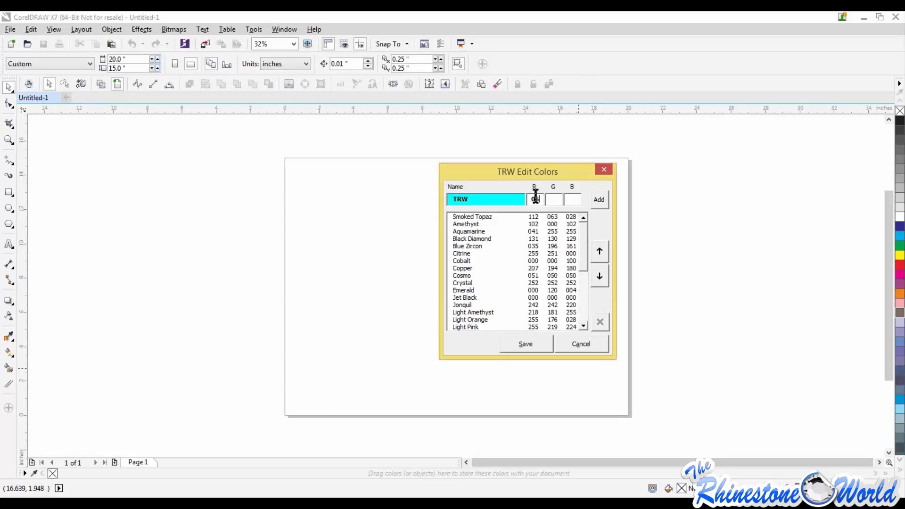
text(54)
key(Tab)
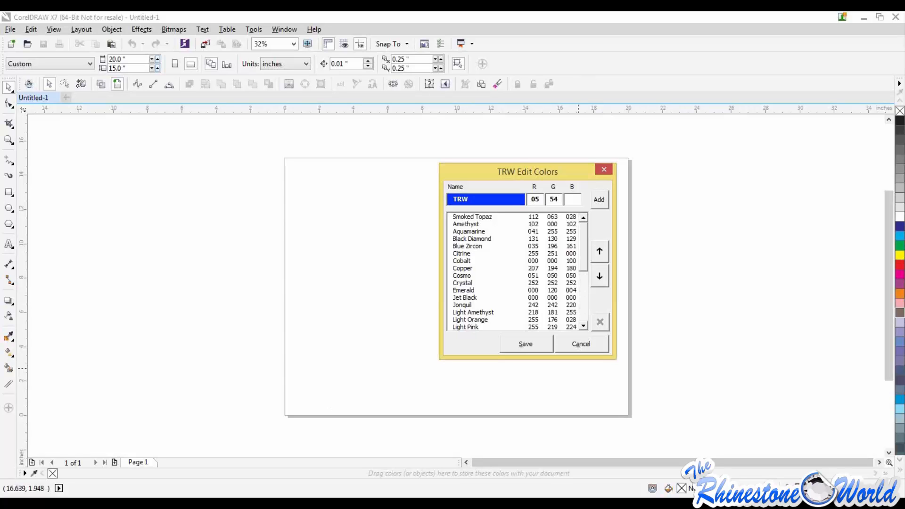
text(18)
key(BackSpace)
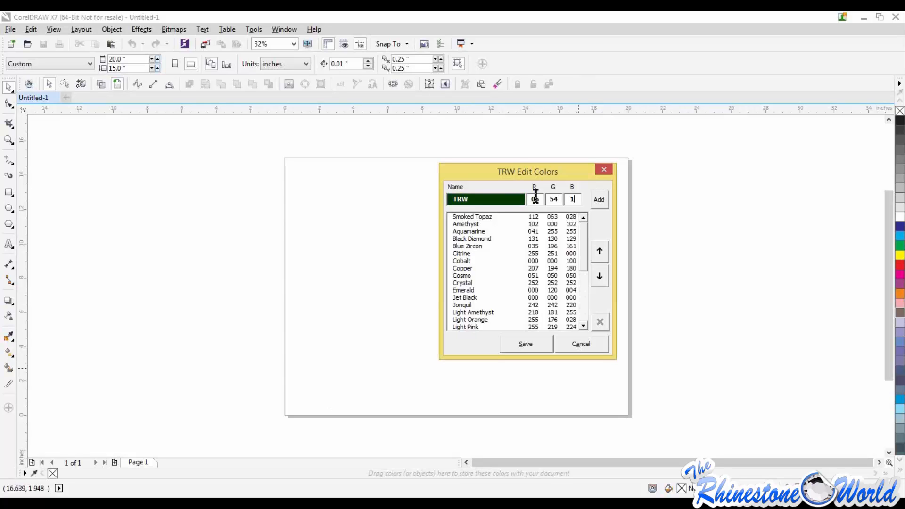
key(BackSpace)
text(025)
click(602, 200)
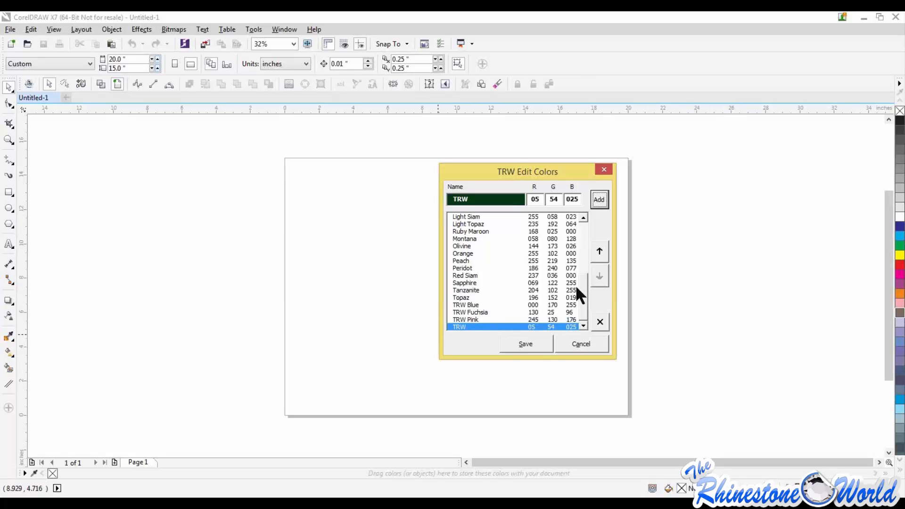
- Move the TRW color to the start of the color list and save the list
click(597, 250)
click(597, 250)
click(598, 249)
click(597, 250)
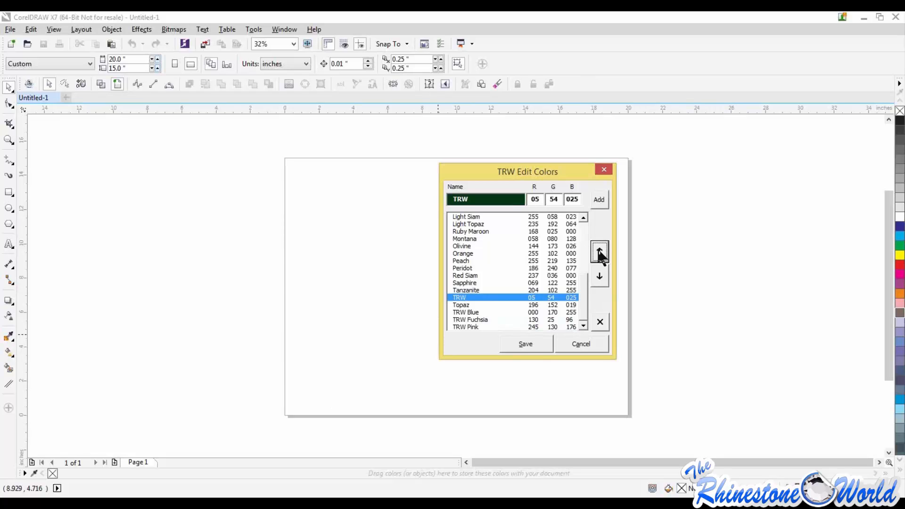
click(599, 251)
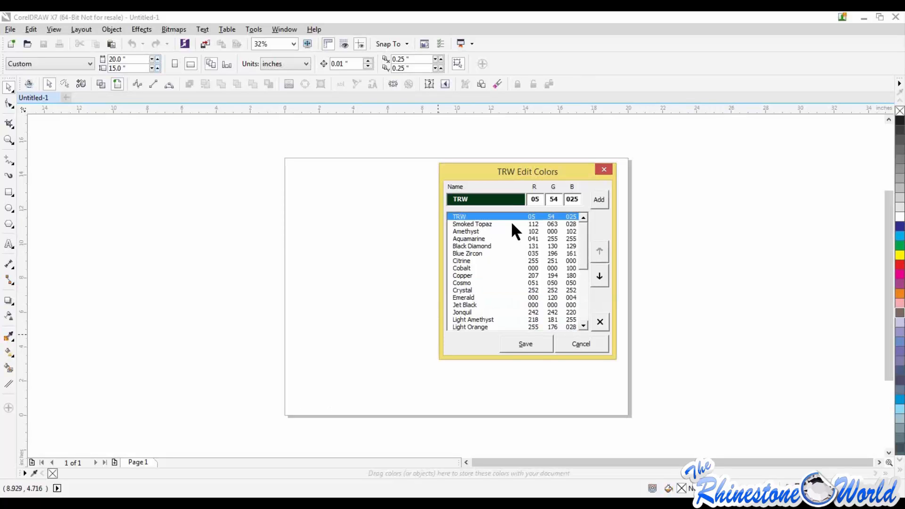
click(530, 344)
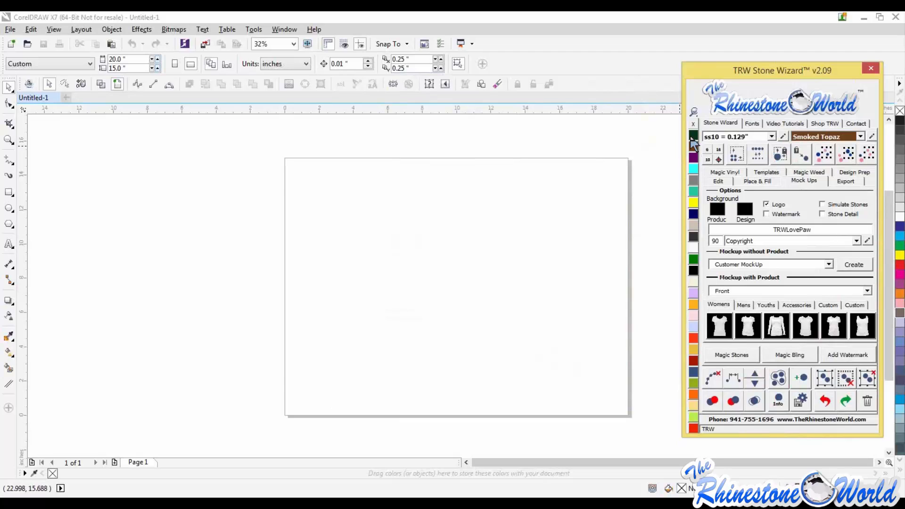
- Examine the stone sizes with their variance and fixed-size values, close the editor unchanged, and return the wizard beside the page
click(771, 138)
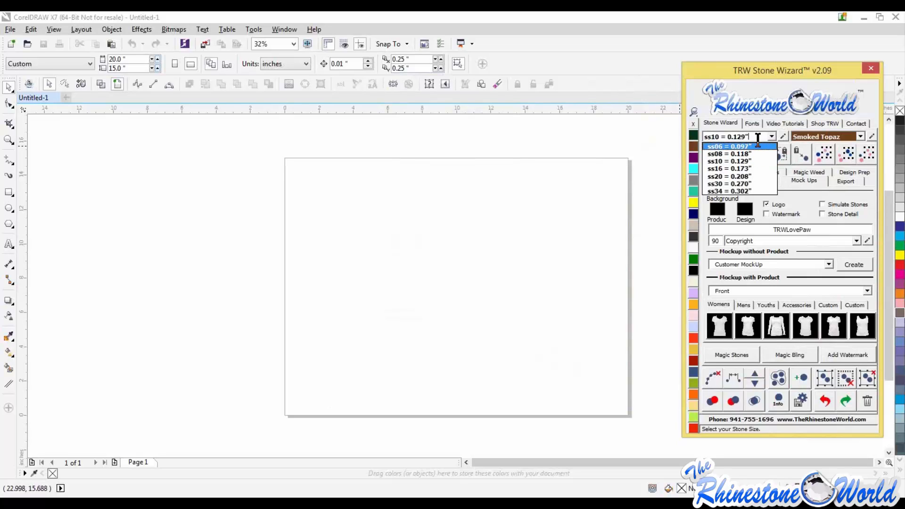
click(783, 136)
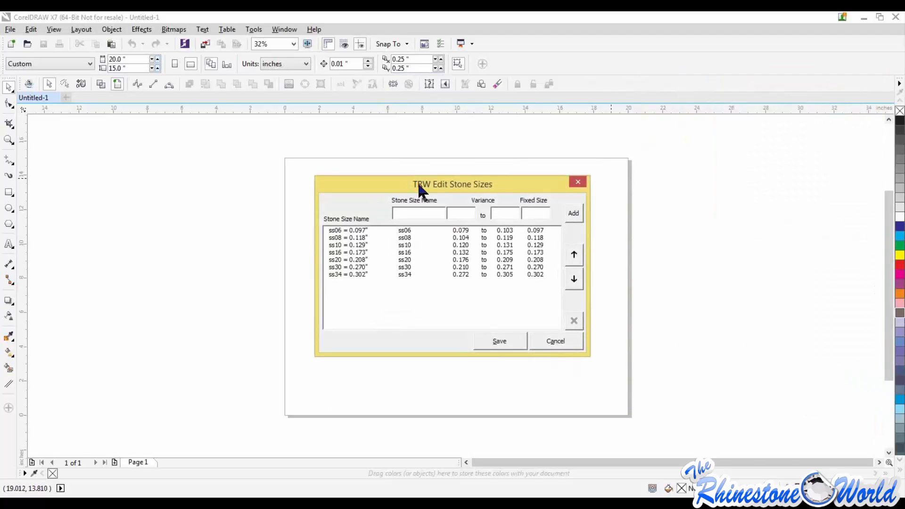
drag(419, 183, 441, 169)
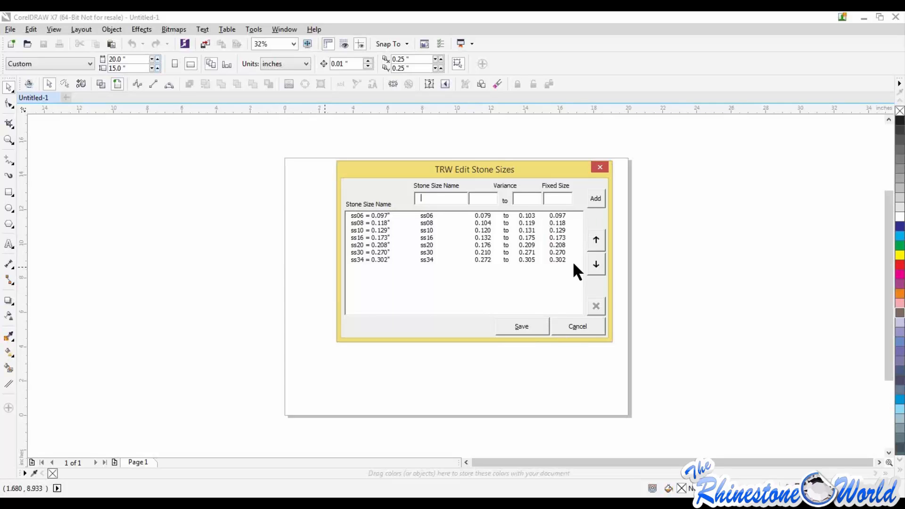
click(599, 167)
drag(498, 87, 799, 67)
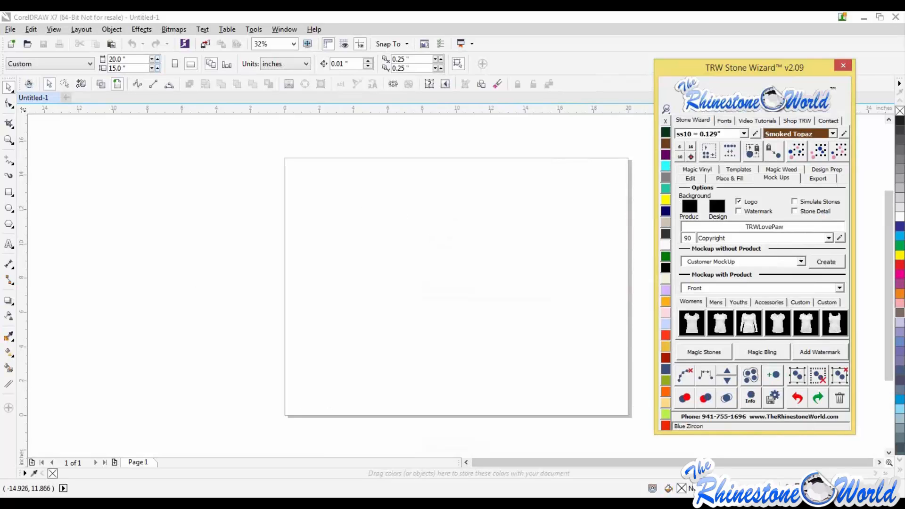
- Import the LOVE football EPS design onto the page as editable with text as curves, and ungroup all of it
drag(1, 212, 384, 190)
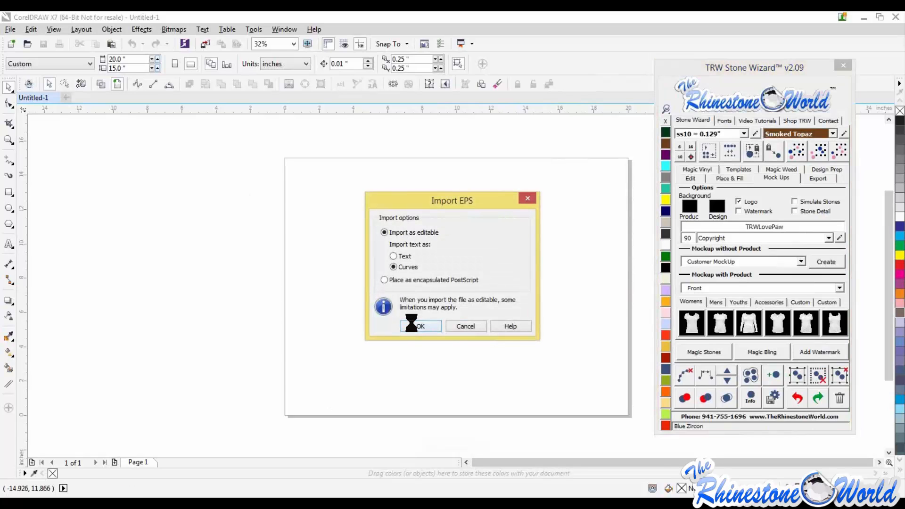
click(414, 325)
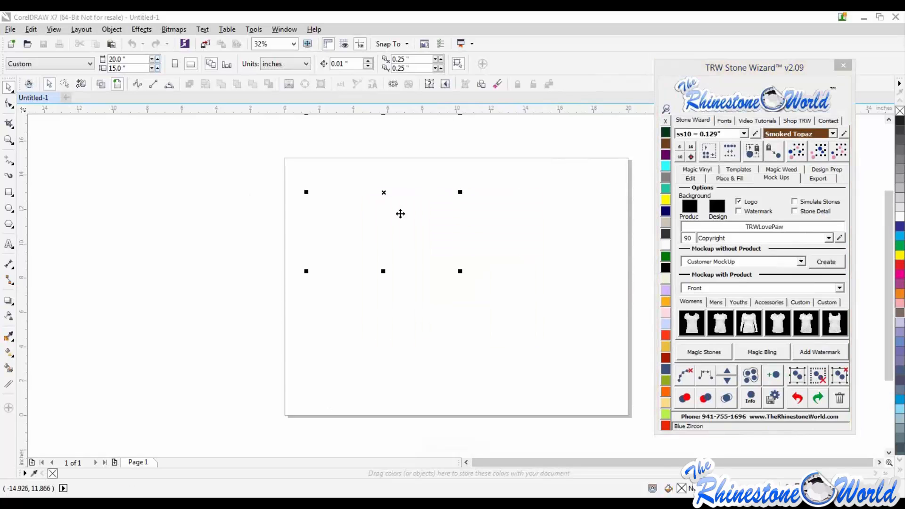
click(840, 375)
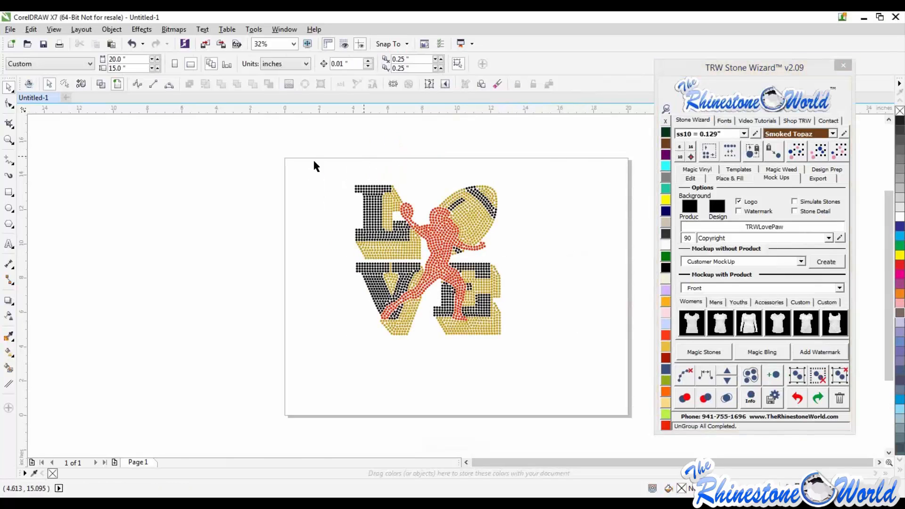
- Resize the entire LOVE football design for ss16 stones and check the size of one football stone
drag(313, 158, 587, 347)
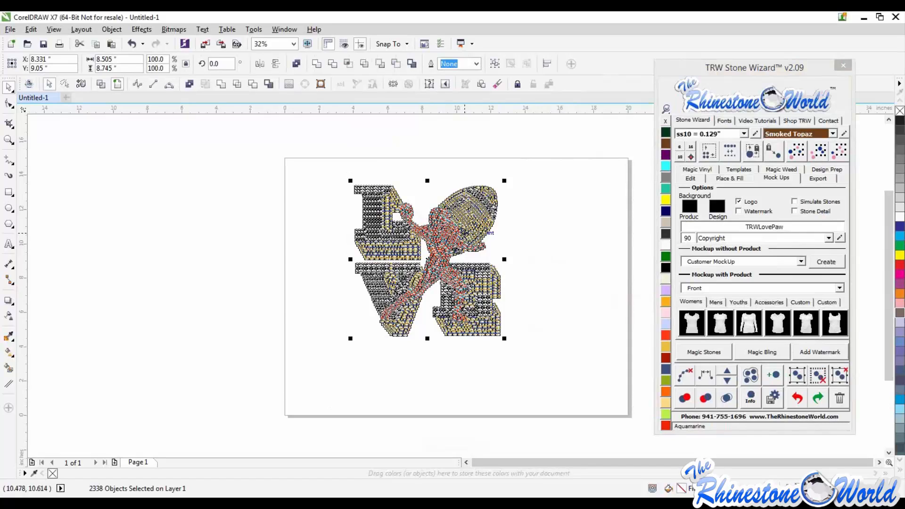
click(690, 147)
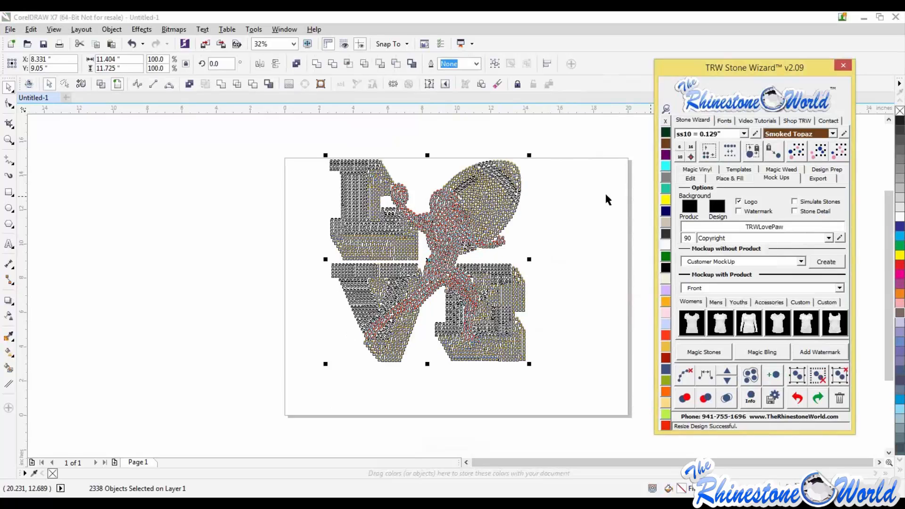
click(495, 199)
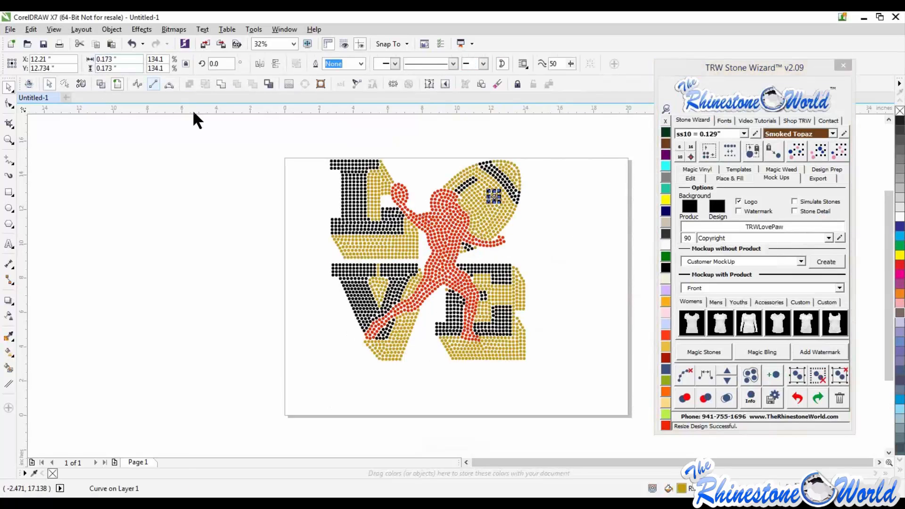
- Undo the ss16 resize of the design, change all its stones to ss06 instead, and check one football stone
drag(257, 137, 607, 406)
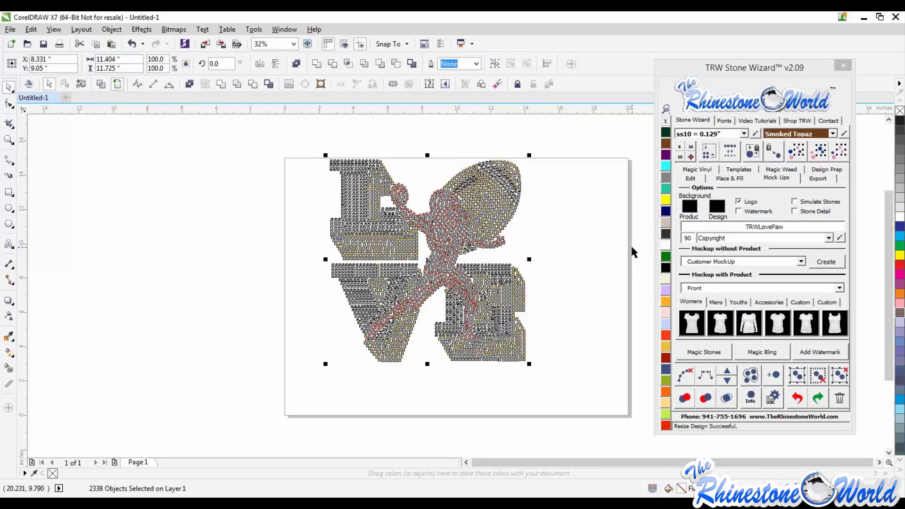
click(798, 398)
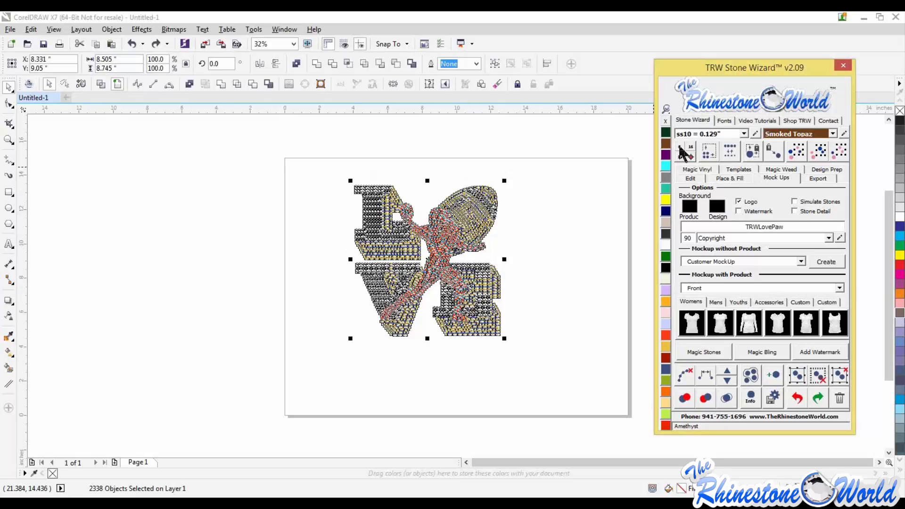
click(680, 147)
click(499, 200)
scroll(476, 208, up, 2)
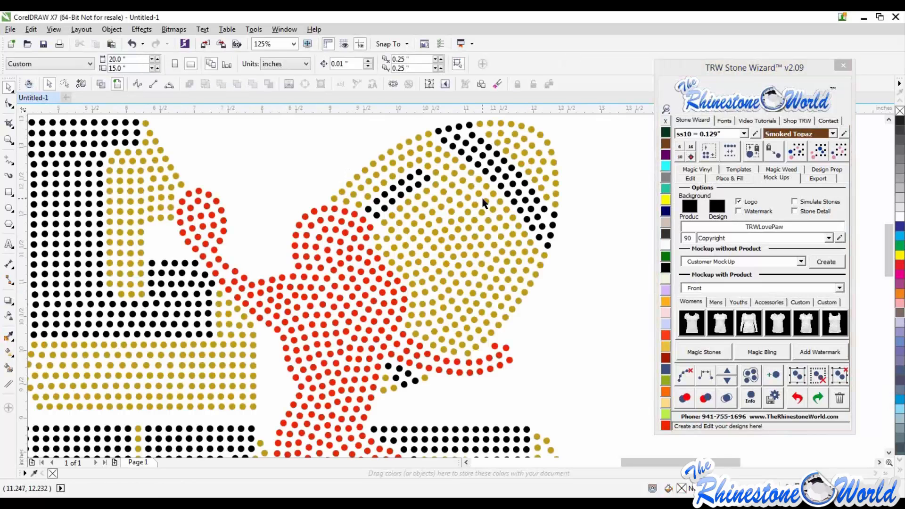
click(479, 193)
scroll(478, 193, down, 1)
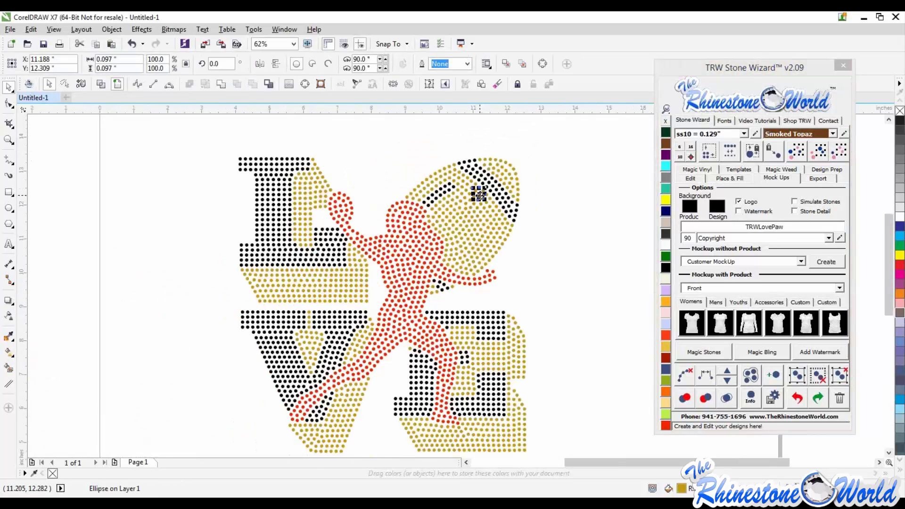
scroll(492, 199, down, 1)
- Select the whole design, look through the stone sizes available for the 6 quick-set preset, and close its settings unchanged
drag(287, 144, 601, 365)
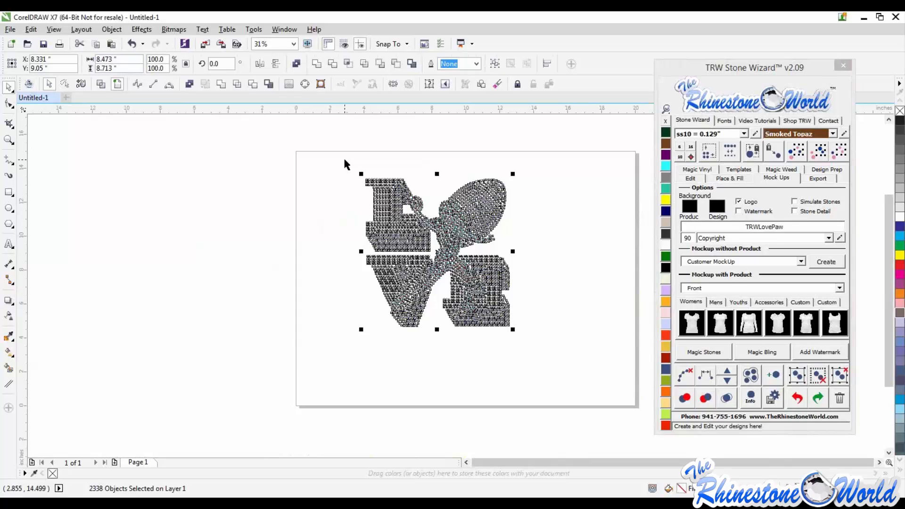
drag(343, 157, 595, 340)
right_click(681, 154)
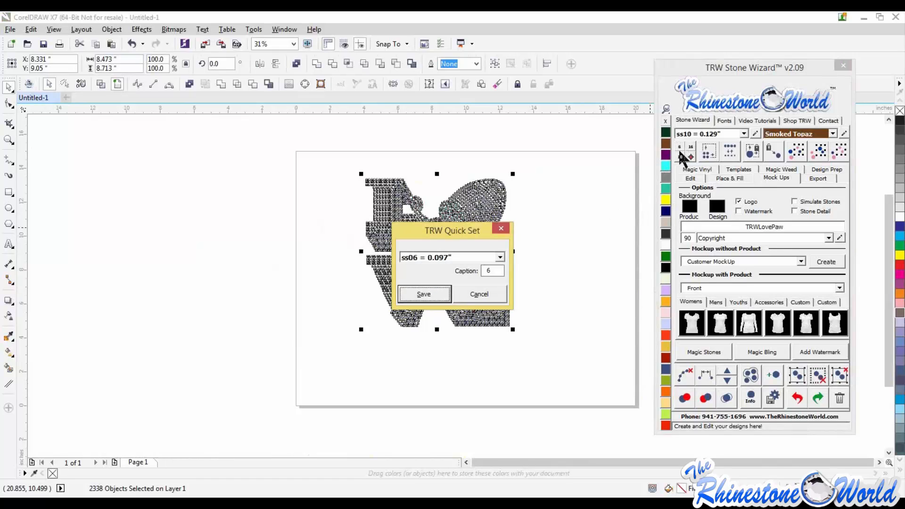
drag(470, 232, 474, 197)
click(506, 215)
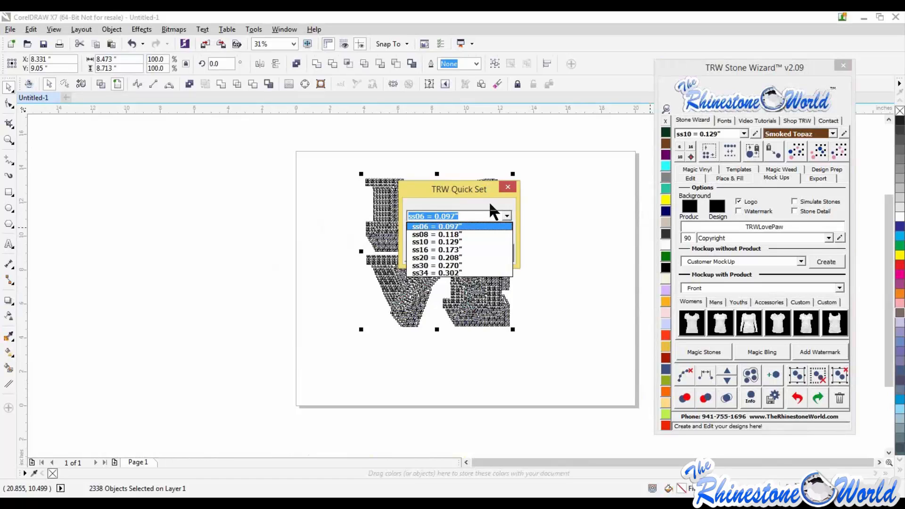
click(509, 187)
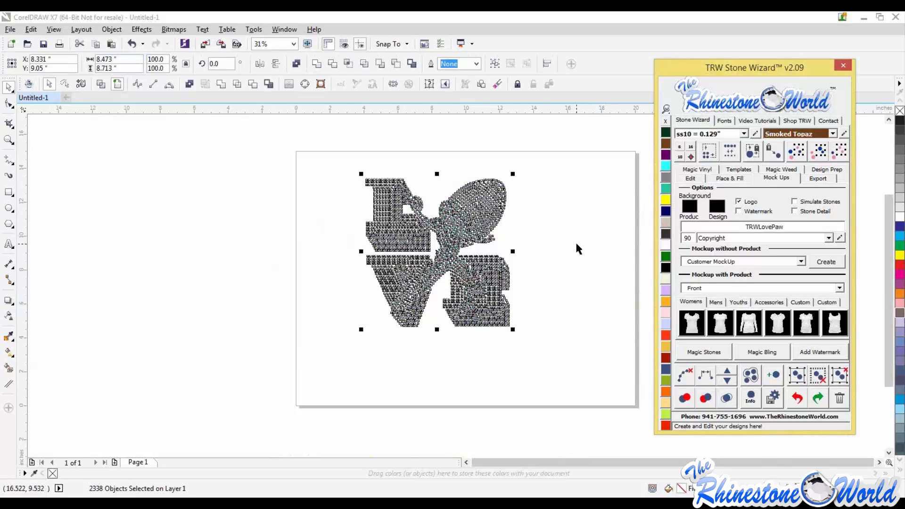
- Delete the LOVE football design from the page and show the wizard's editing tools
click(340, 142)
key(Delete)
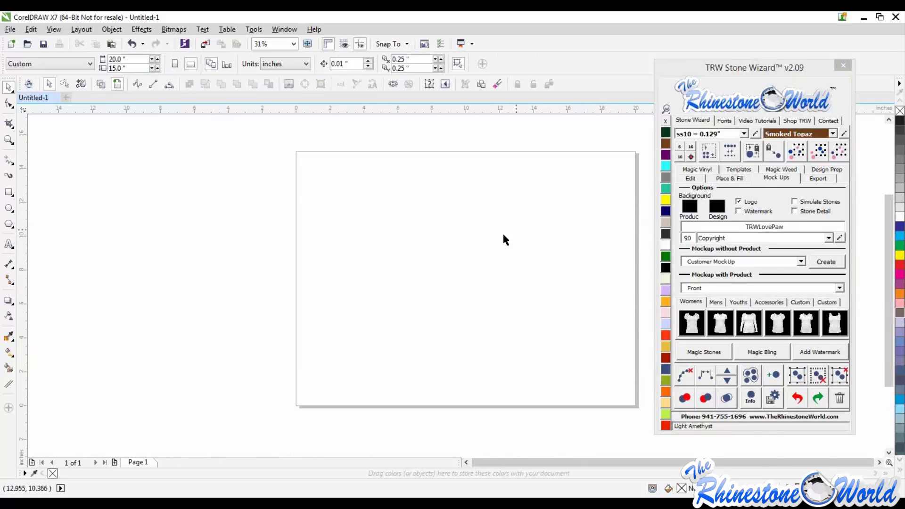
click(691, 179)
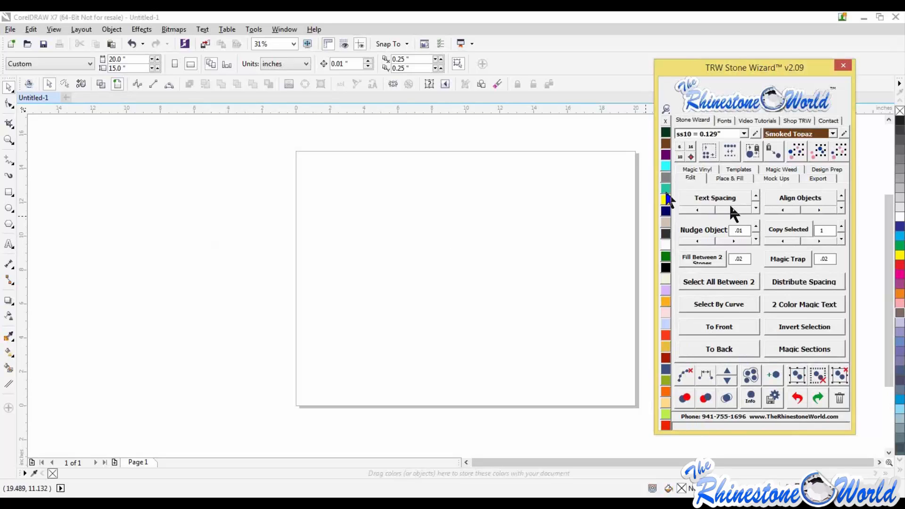
- Add the artistic text BASEBALL in the upper part of the page, in 150 pt Arial Rounded MT Bold
click(9, 244)
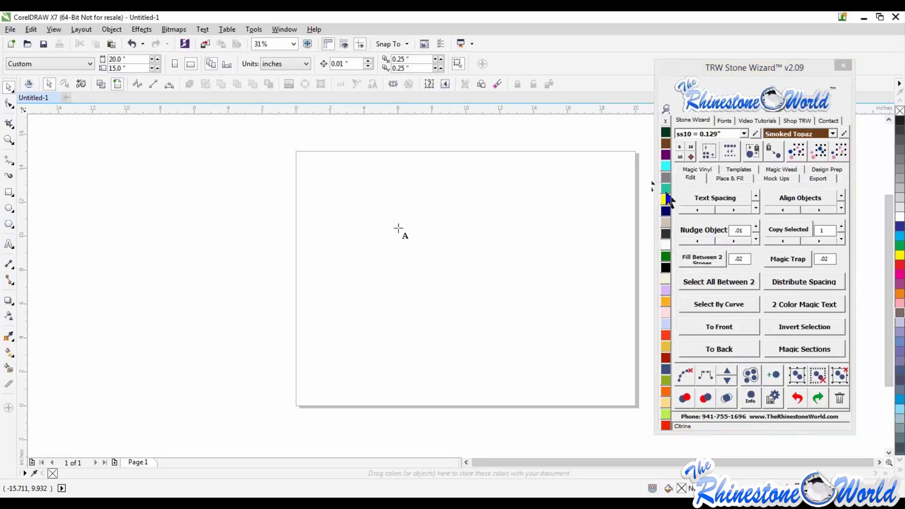
click(410, 223)
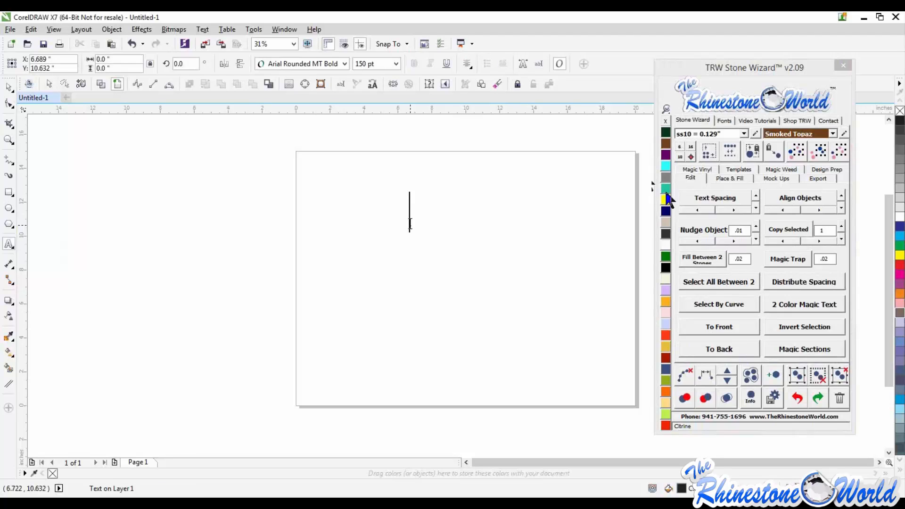
text(BA)
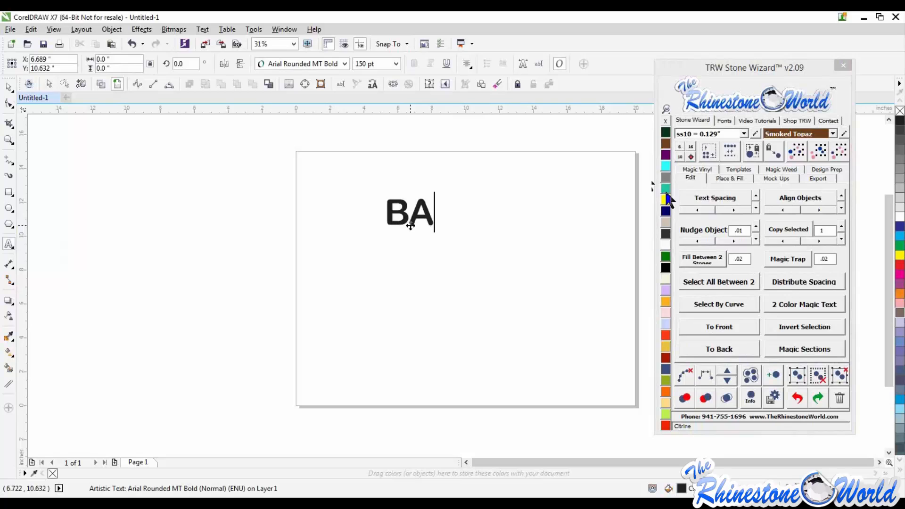
text(SEBALL)
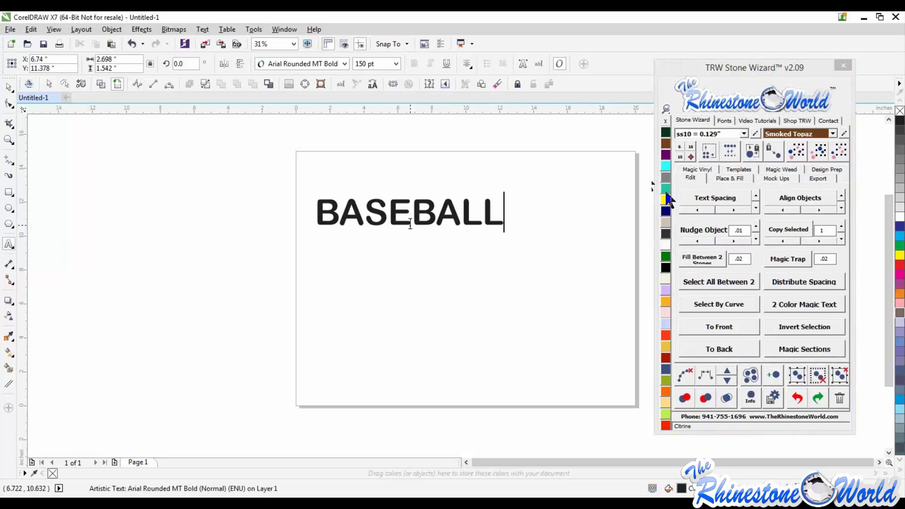
- Widen the letter spacing of BASEBALL until the word spans about 19.5 inches, and delete the text
click(702, 194)
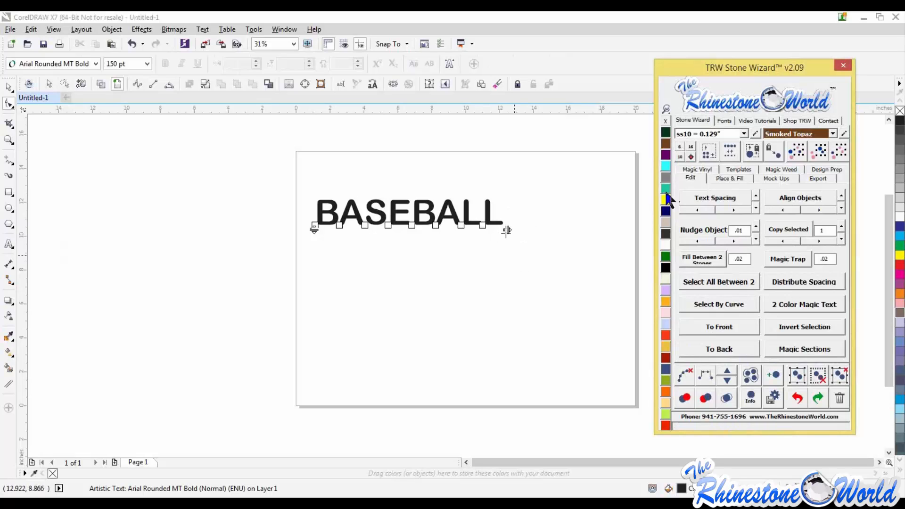
drag(506, 229, 622, 226)
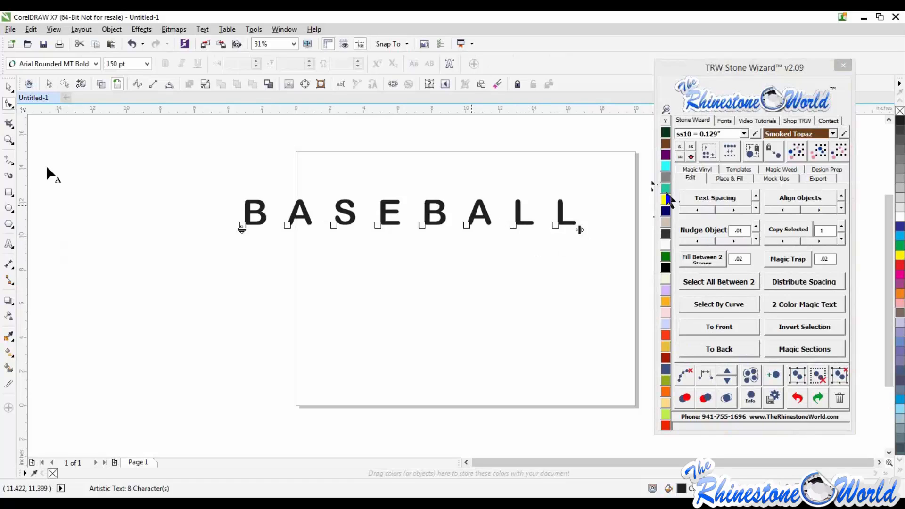
click(13, 86)
drag(222, 162, 611, 269)
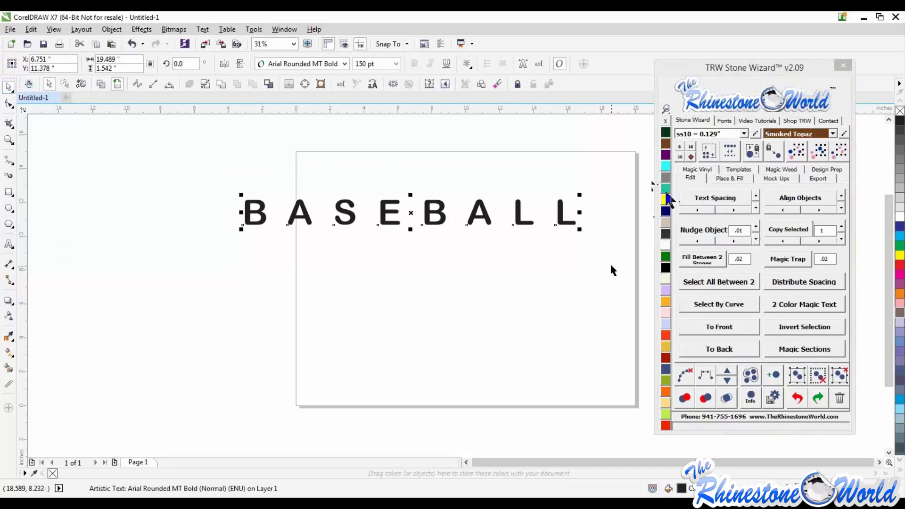
key(Delete)
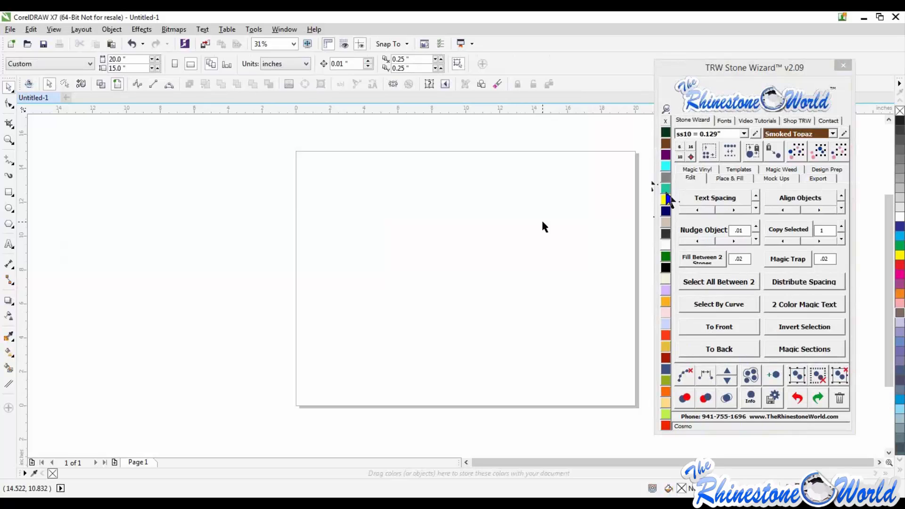
- Draw a five-sided polygon about 3.5 by 2.7 inches near the page's upper left corner and fill it with Citrine
click(9, 225)
drag(343, 176, 411, 231)
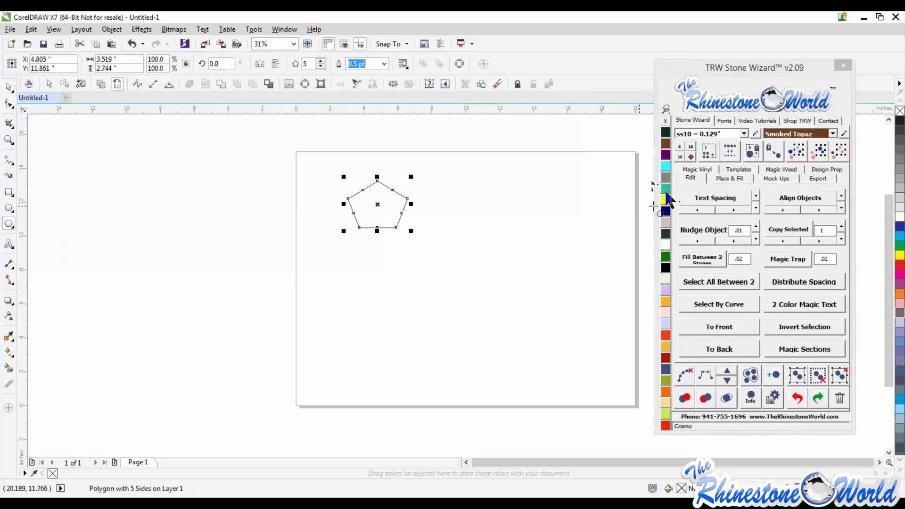
click(665, 199)
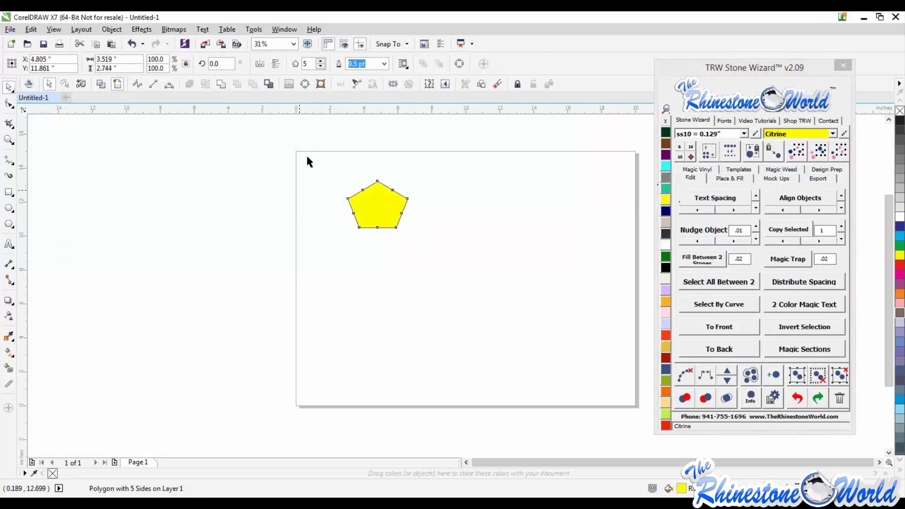
- Copy the yellow pentagon three times toward the right with the wizard to form a row of four
drag(306, 157, 464, 260)
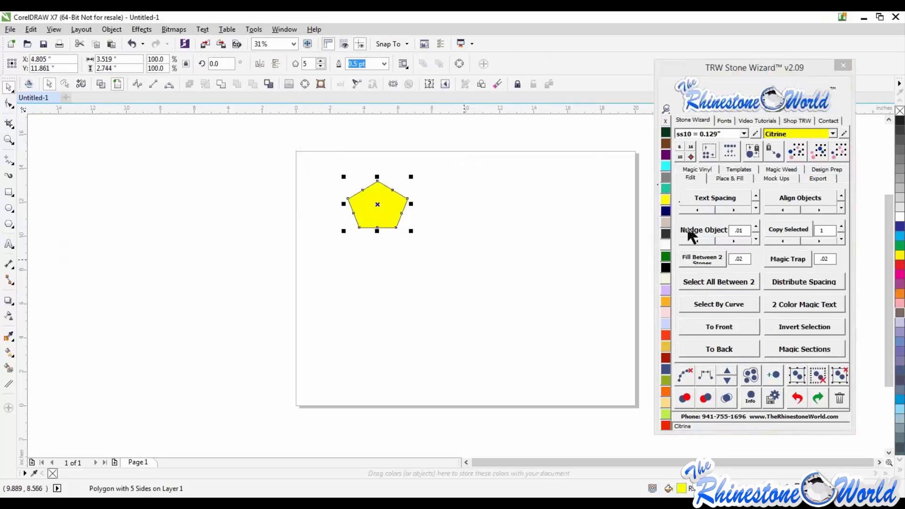
click(806, 238)
click(807, 238)
click(807, 239)
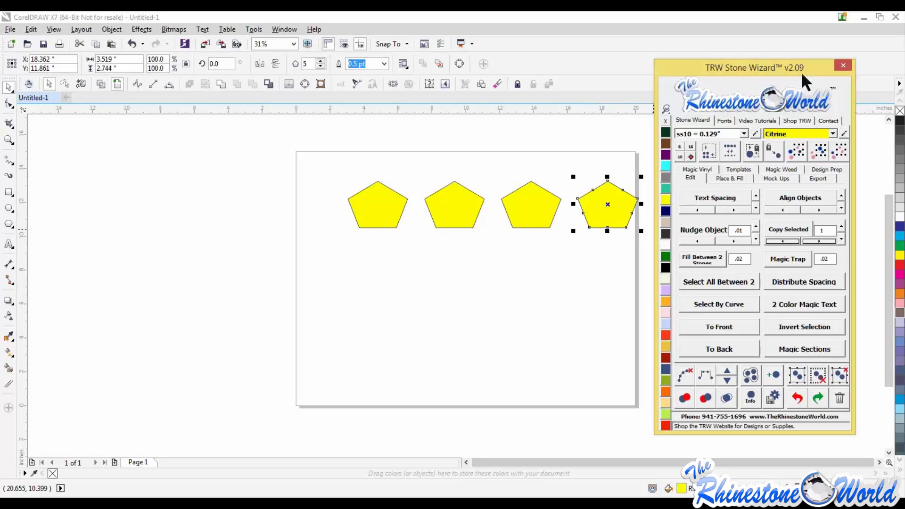
- Move the wizard off the row, set the Copy Selected value to 2, and copy the last pentagon downward
drag(797, 63, 240, 60)
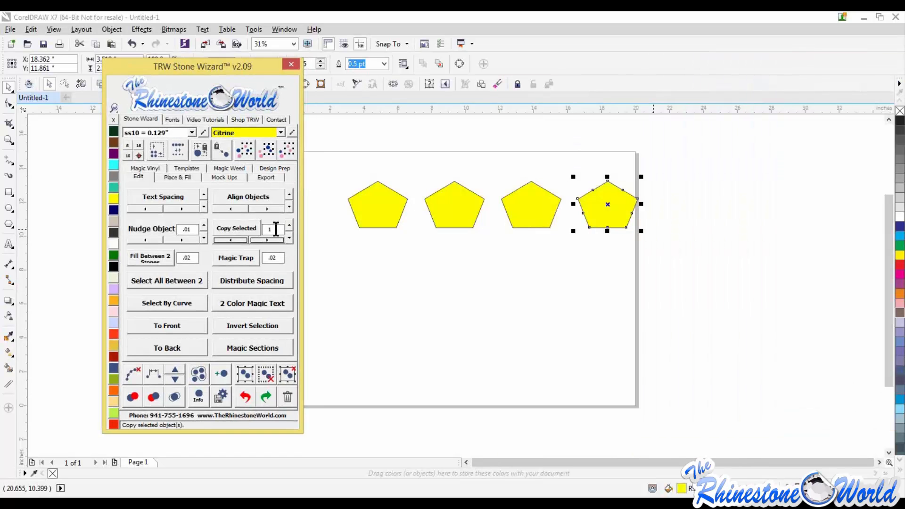
drag(275, 229, 262, 230)
text(2)
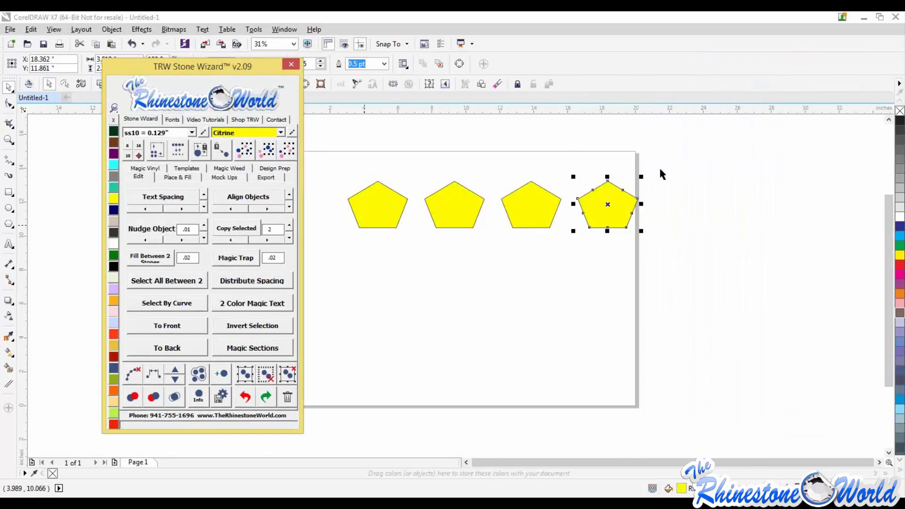
click(288, 239)
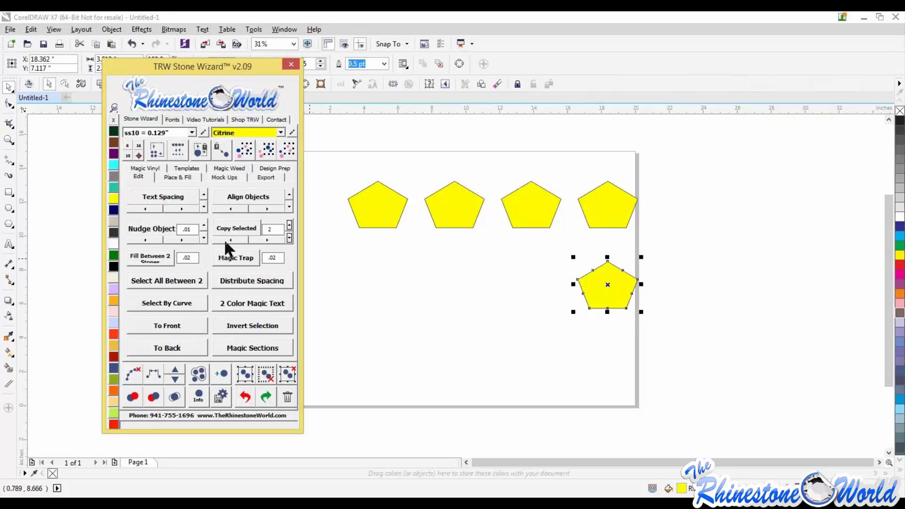
- Delete all the pentagons and return the wizard to the right of the page
drag(333, 151, 753, 336)
key(Delete)
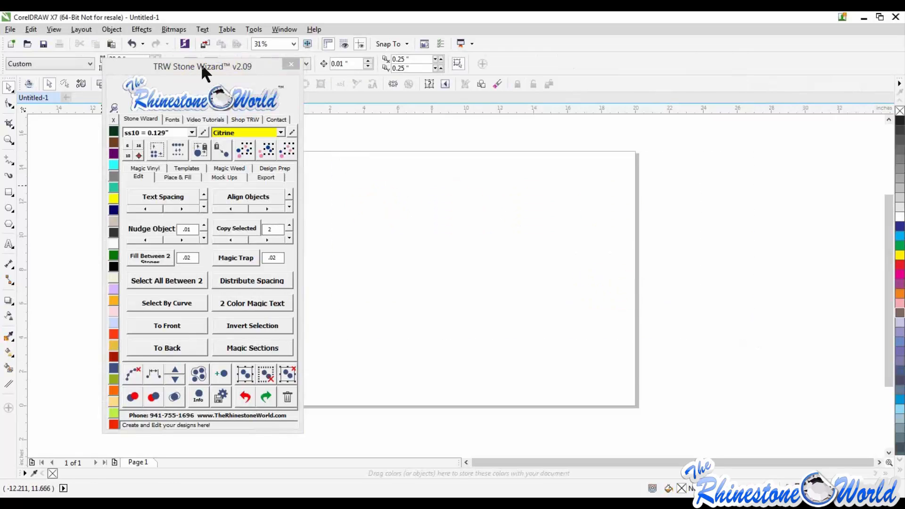
drag(201, 68, 756, 67)
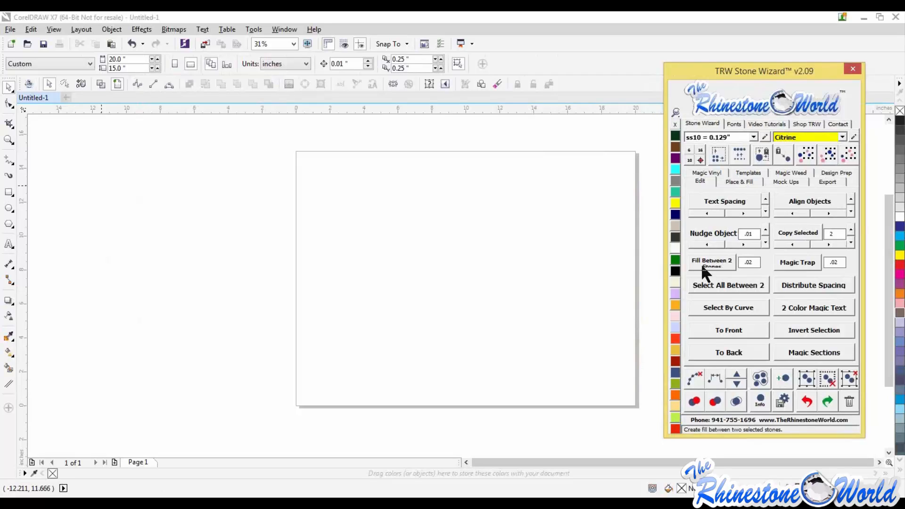
- Place two single ss10 stones about 6.5 inches apart on the page and recolor both Jet Black
click(780, 376)
click(336, 245)
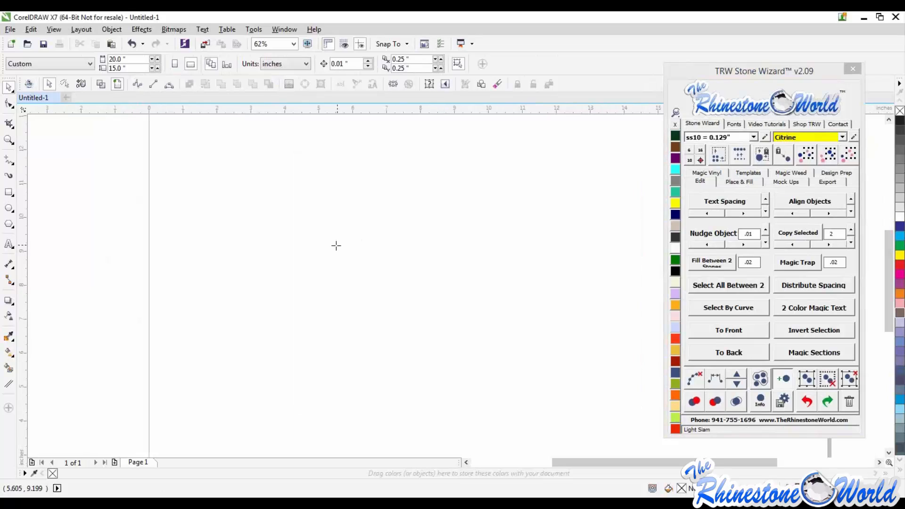
click(551, 241)
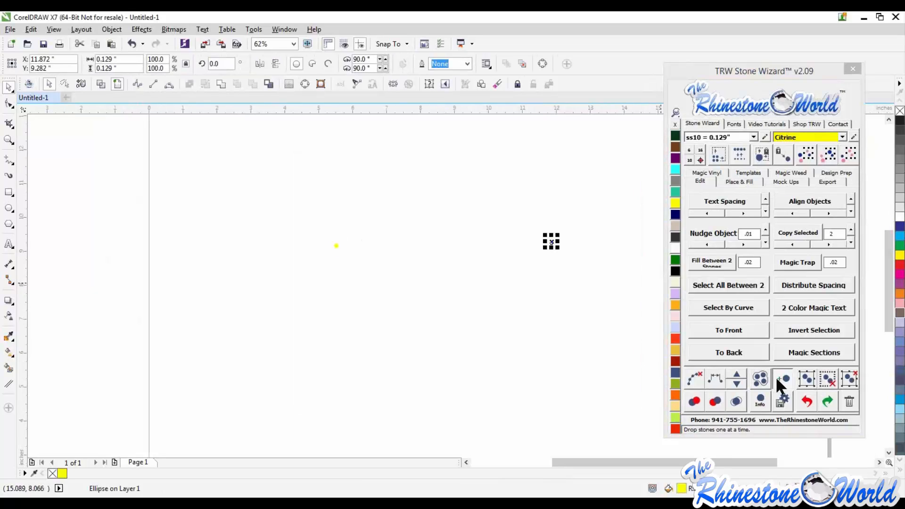
click(568, 302)
drag(313, 204, 642, 319)
click(675, 271)
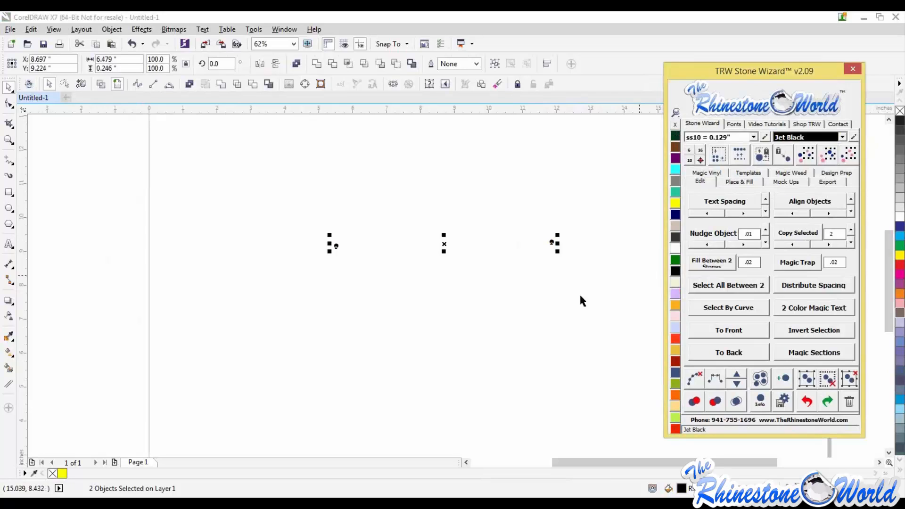
- Fill the gap between the two black stones with stones at .02 spacing, and delete the resulting row
click(473, 237)
scroll(545, 226, up, 2)
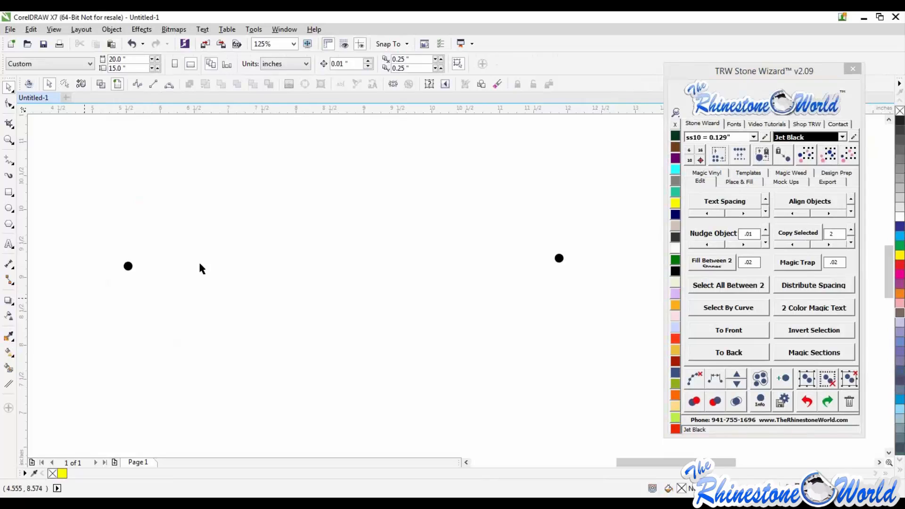
click(128, 266)
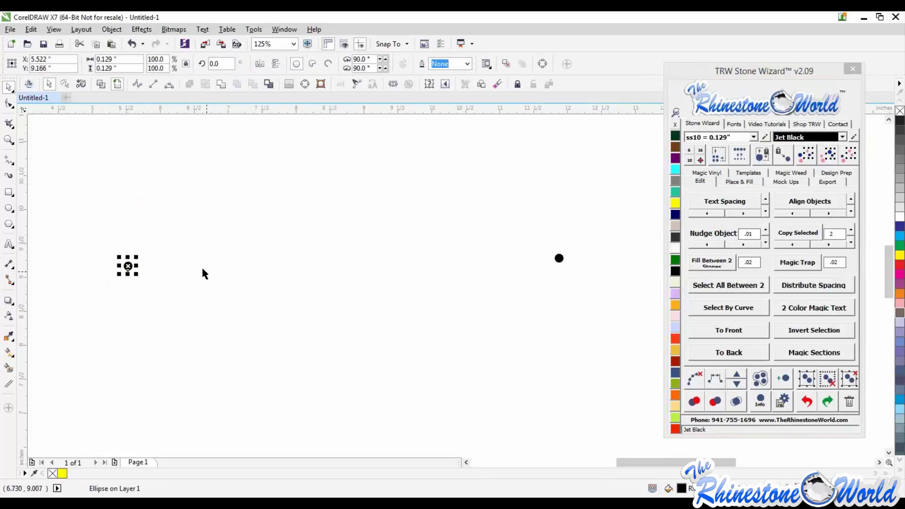
shift+click(559, 259)
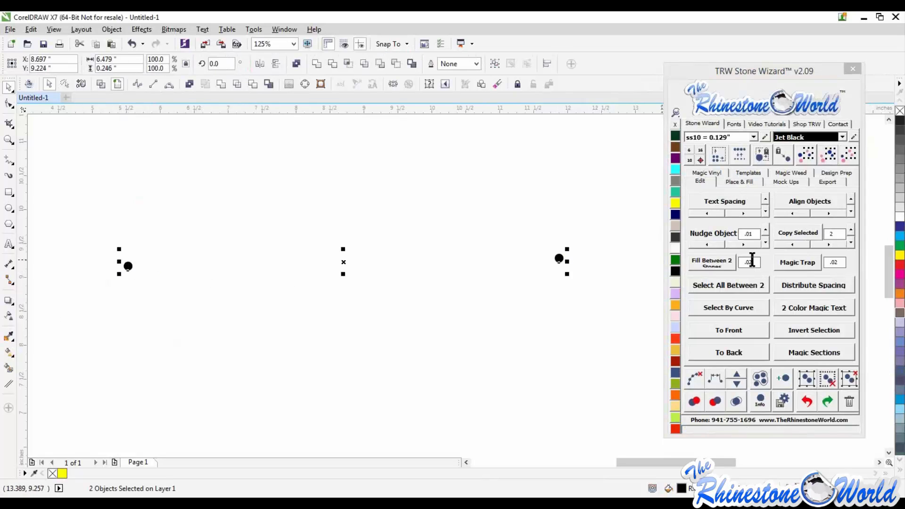
click(721, 262)
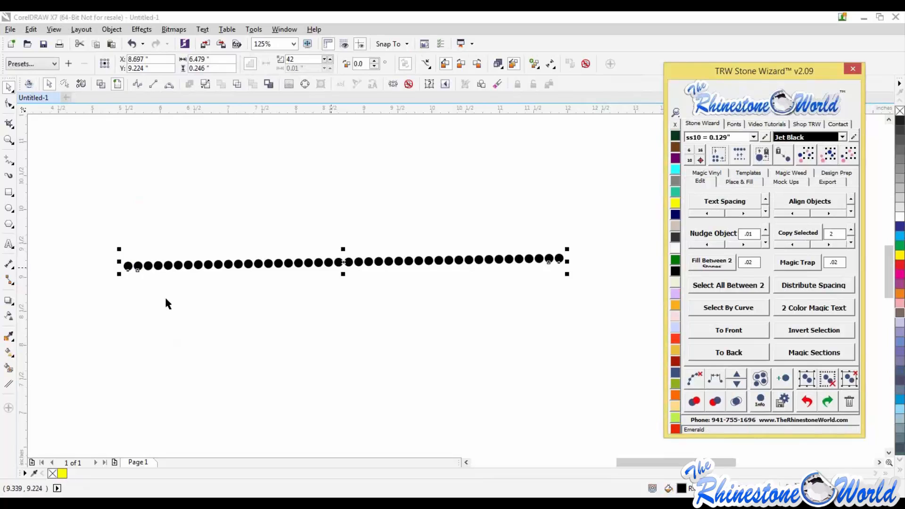
drag(84, 200, 639, 315)
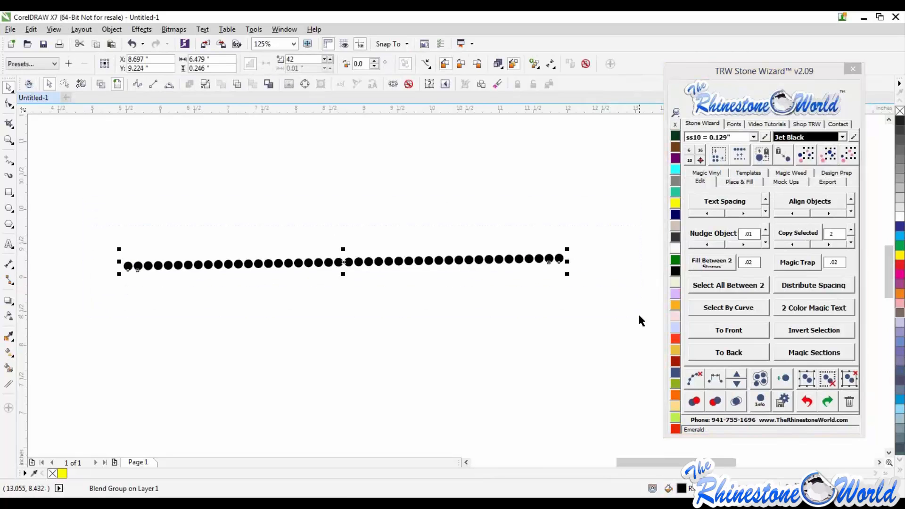
key(Delete)
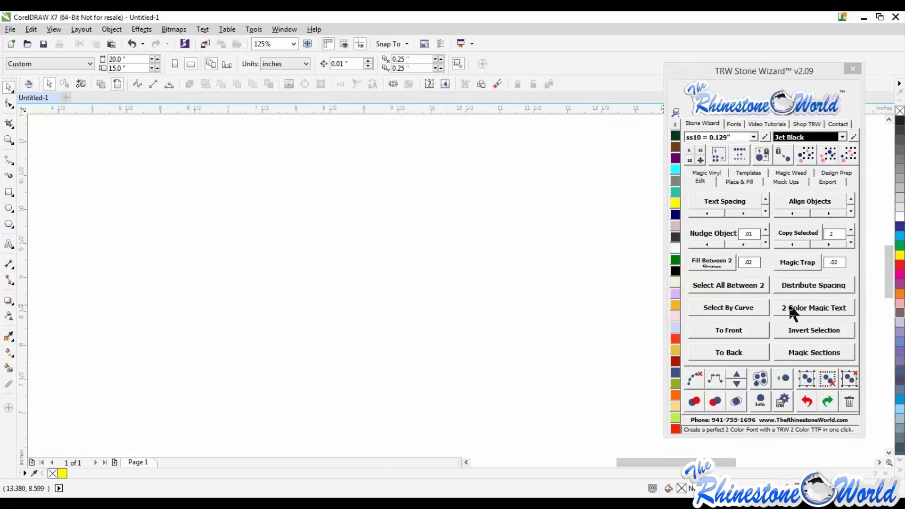
- Add the text TRW near the upper edge of the page and place a copy of it below using Copy Selected
scroll(500, 284, down, 2)
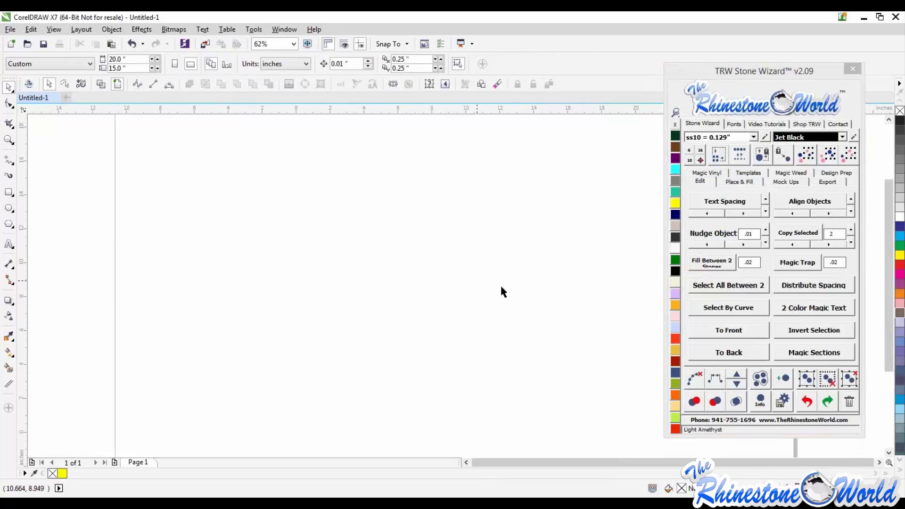
scroll(502, 290, down, 2)
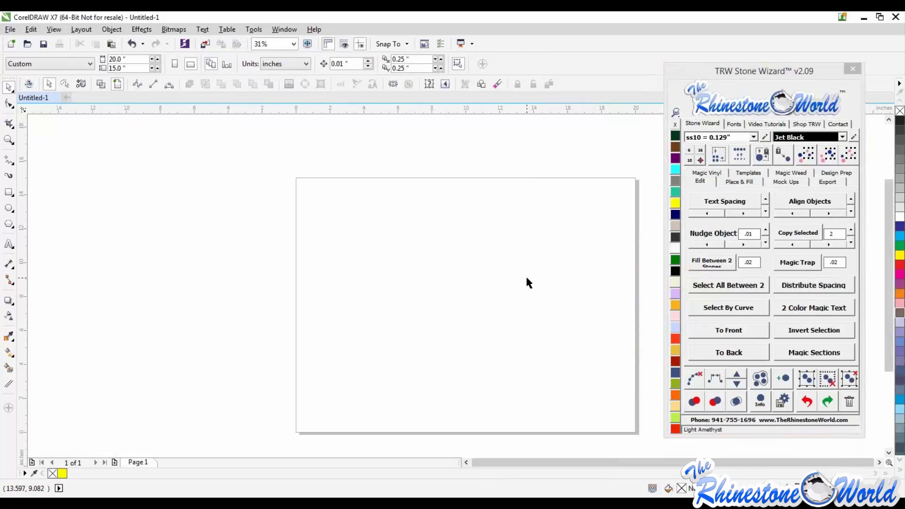
click(9, 245)
click(378, 201)
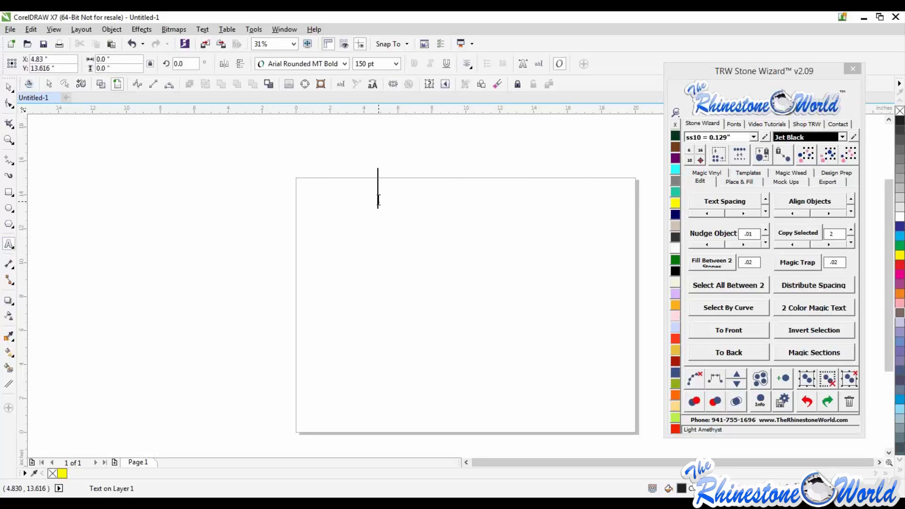
text(TRW)
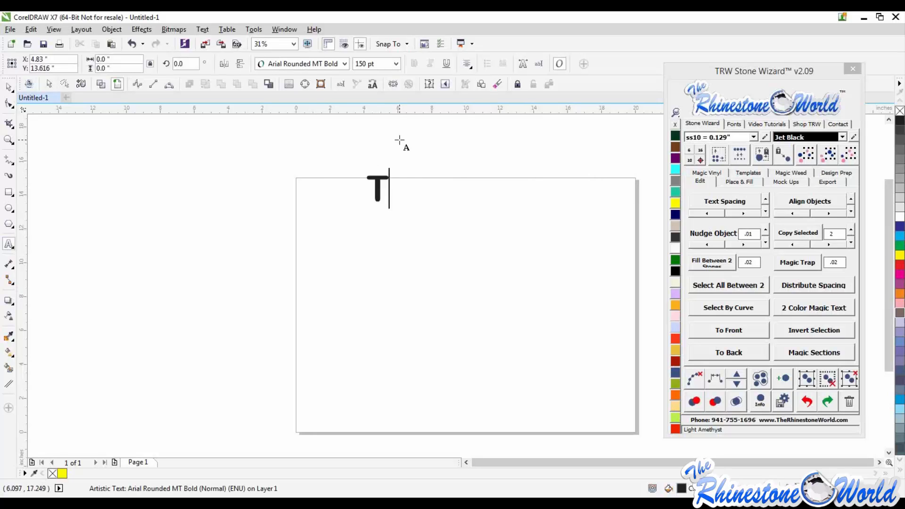
click(851, 242)
- Set the upper TRW text in the favorite font TRW Football Laces HTV and enlarge it
click(414, 194)
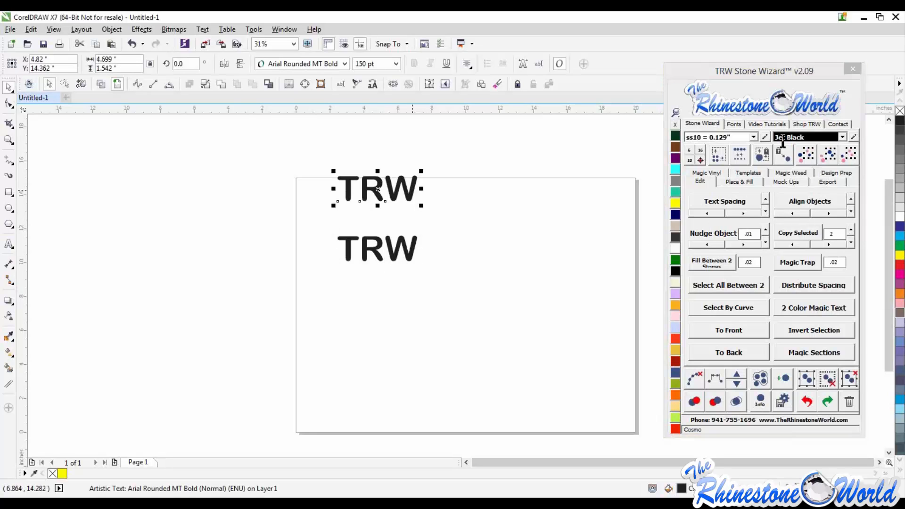
click(733, 126)
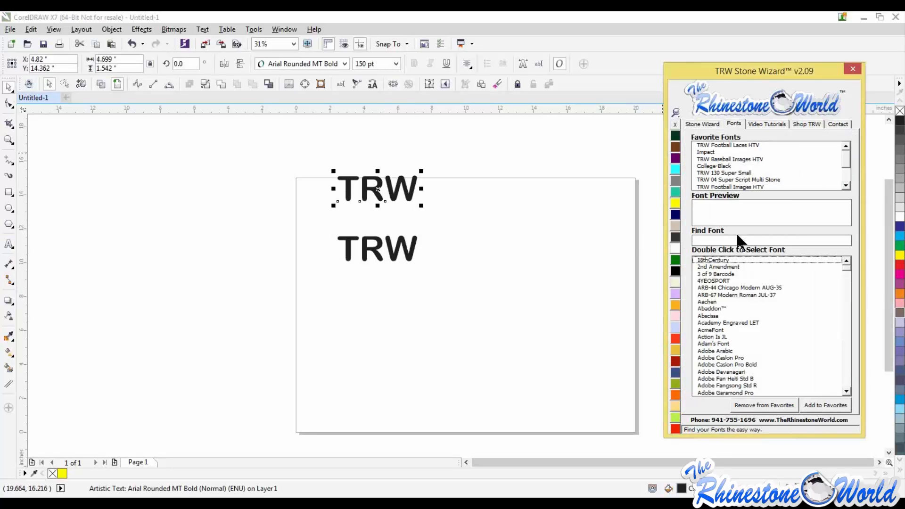
click(719, 146)
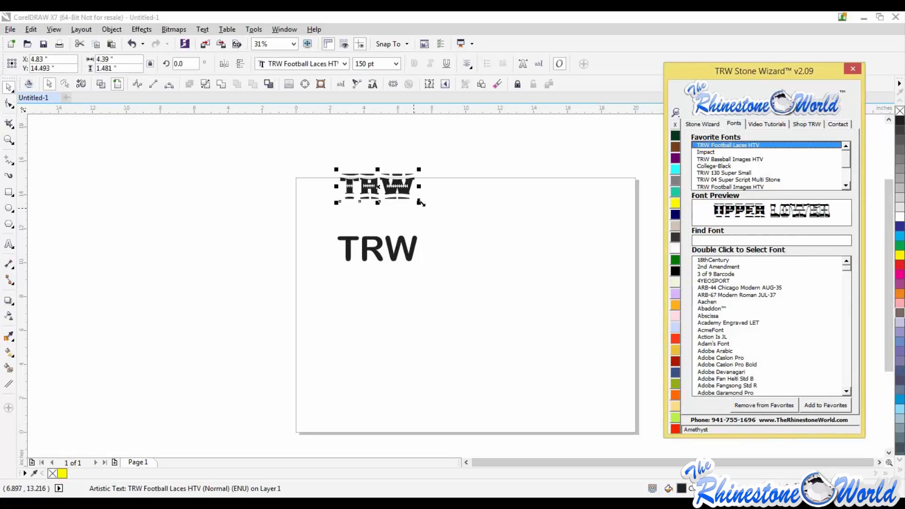
drag(420, 169, 575, 138)
- Move the plain TRW text down, apply the font TRW 7 Athletic 2 Color RF, and enlarge it to about 9.9 inches wide
drag(378, 263, 403, 378)
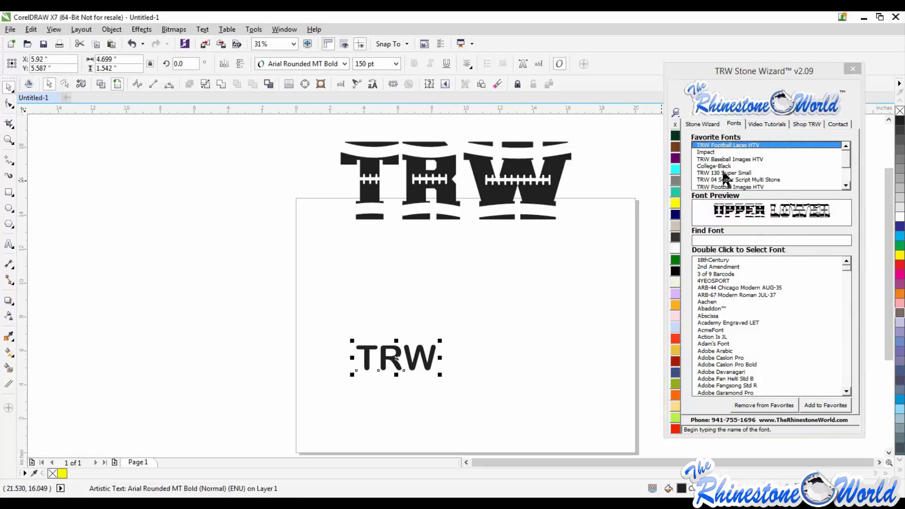
click(724, 240)
text(trw)
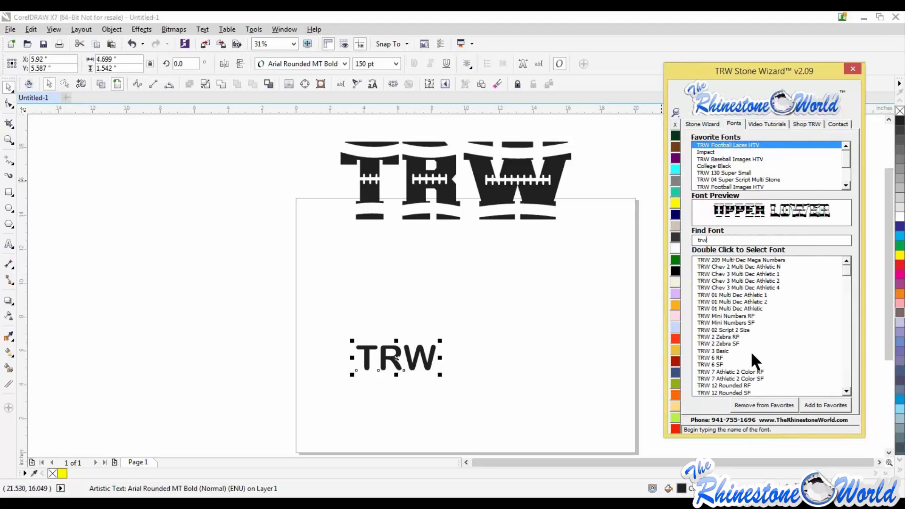
double_click(745, 373)
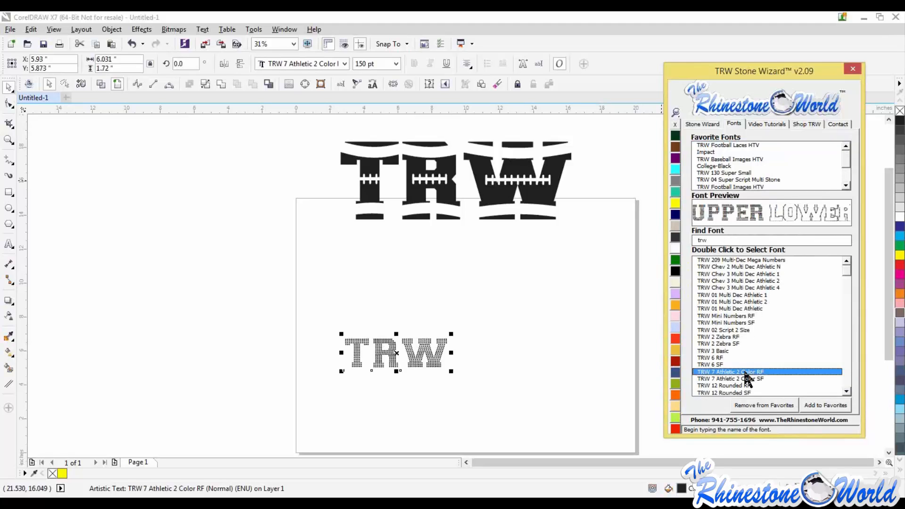
drag(452, 372, 518, 390)
- Apply 2 Color Magic Text to the rhinestone TRW and resize the design to ss10, replacing the stones
click(702, 124)
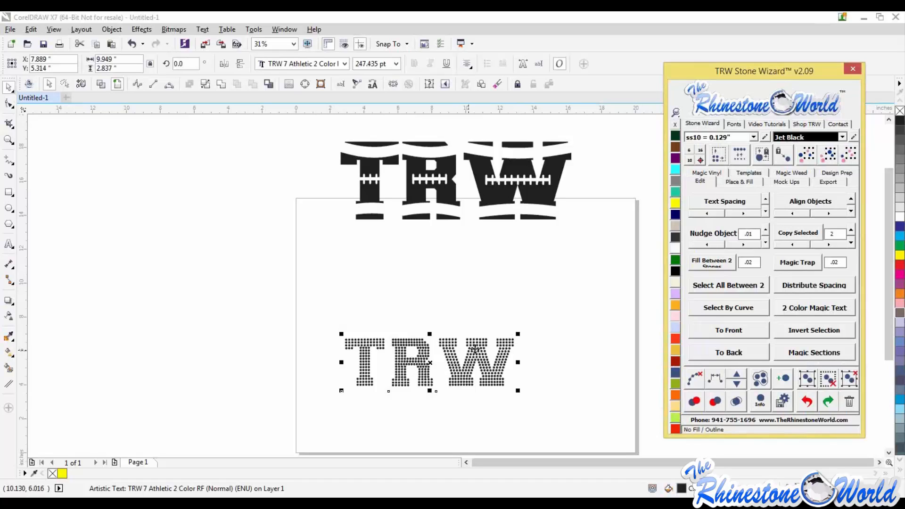
click(804, 307)
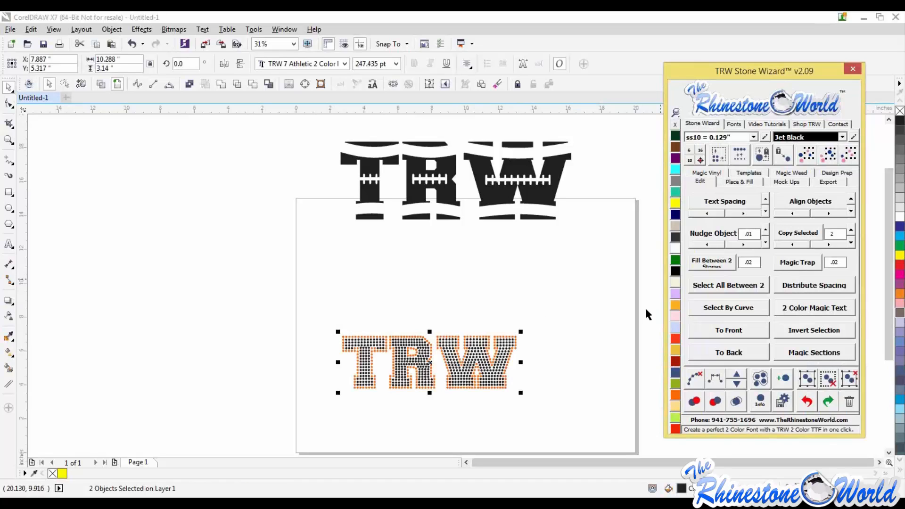
drag(308, 318, 596, 424)
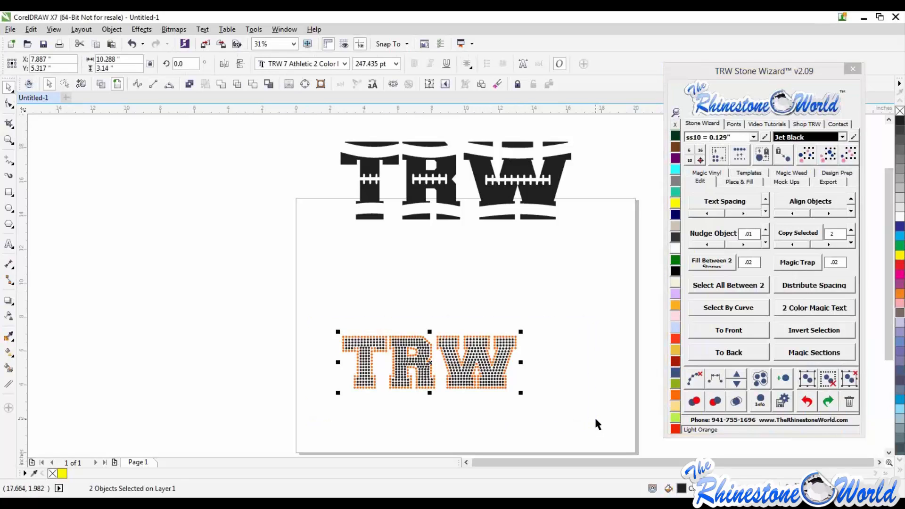
click(689, 160)
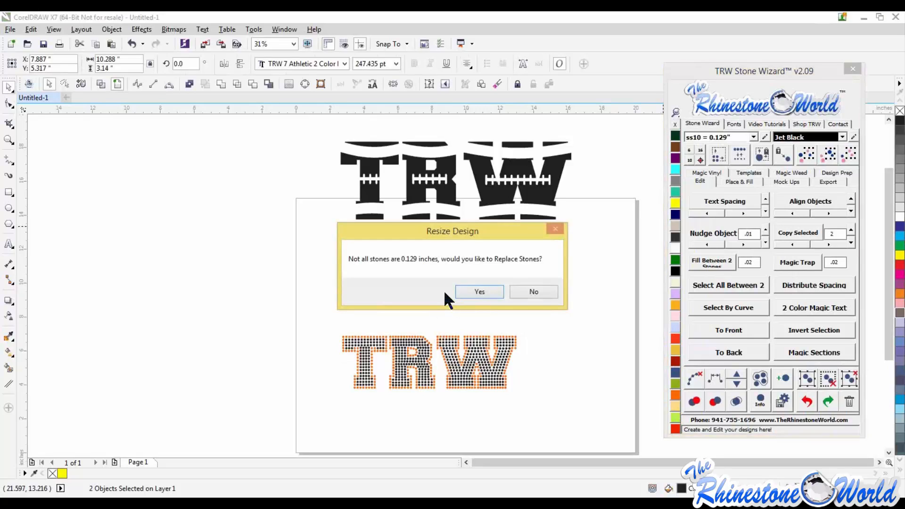
click(473, 291)
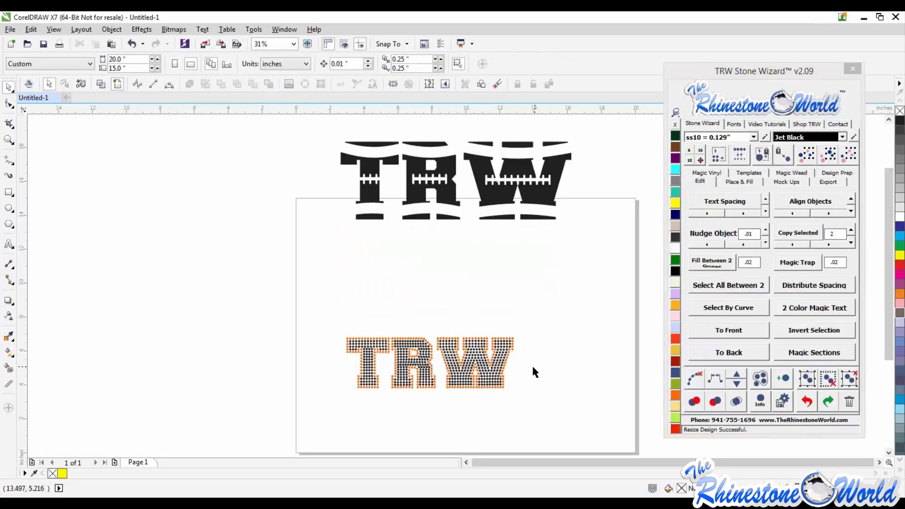
- Examine the stone layout and two-color outline of the rhinestone TRW lettering up close
drag(326, 313, 555, 397)
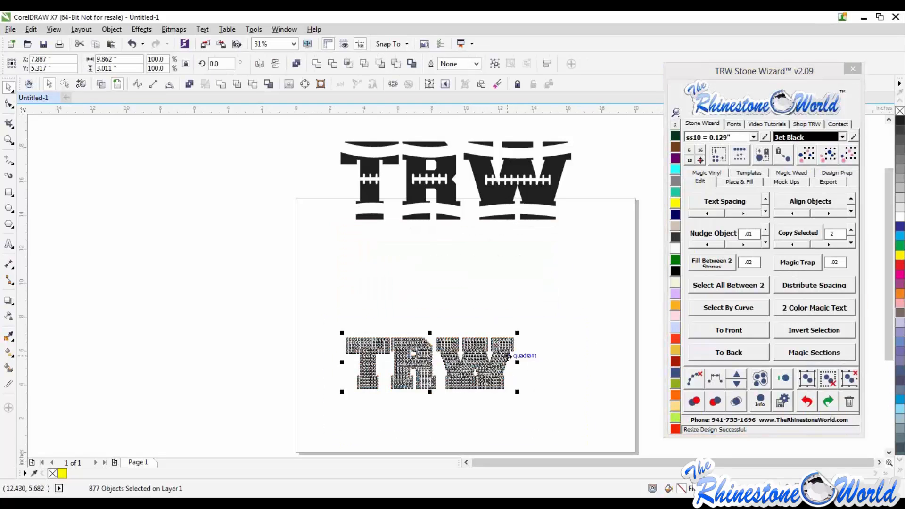
click(503, 372)
scroll(502, 377, up, 4)
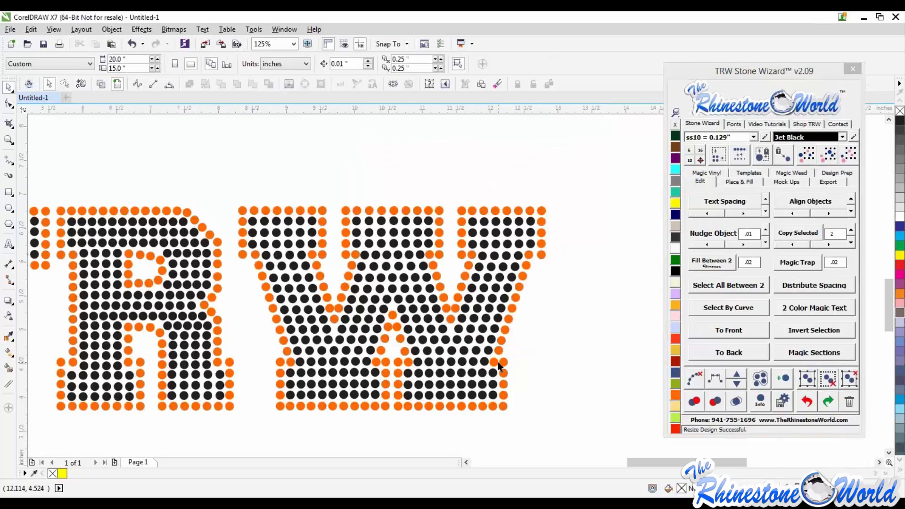
click(579, 359)
scroll(514, 362, down, 4)
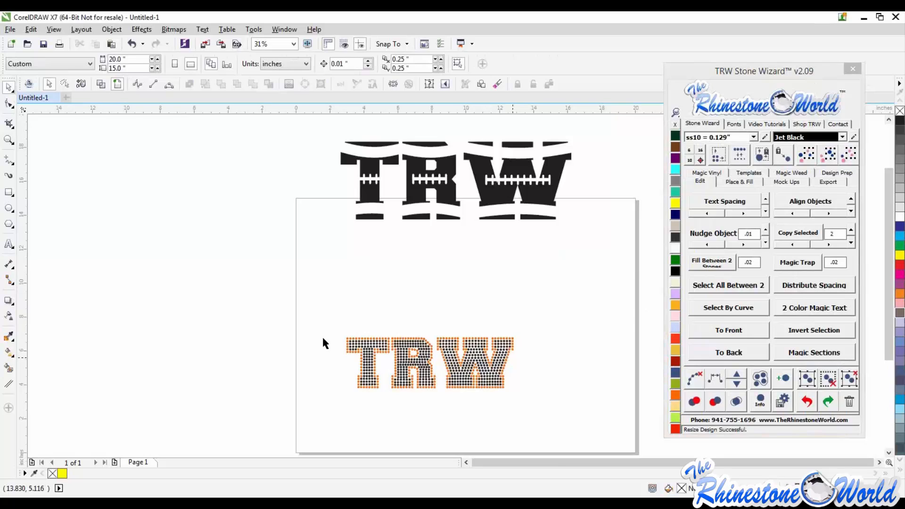
scroll(322, 339, up, 2)
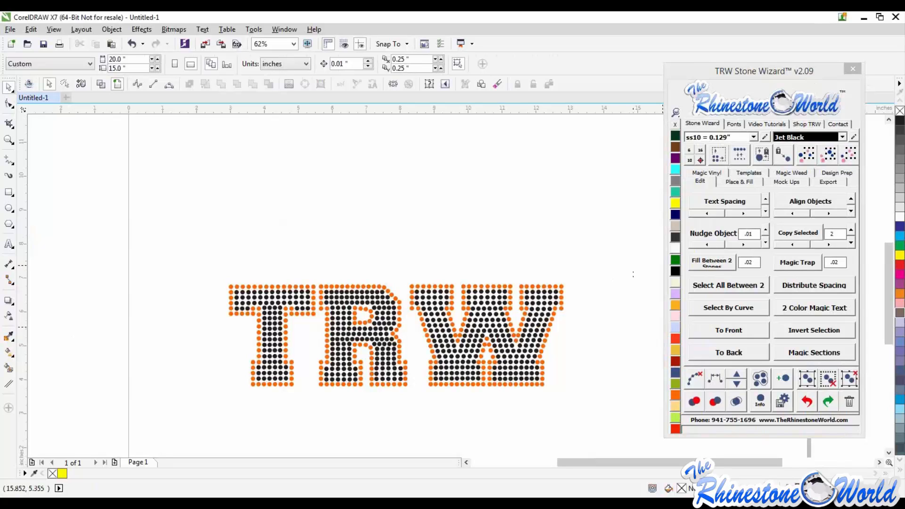
scroll(631, 269, down, 1)
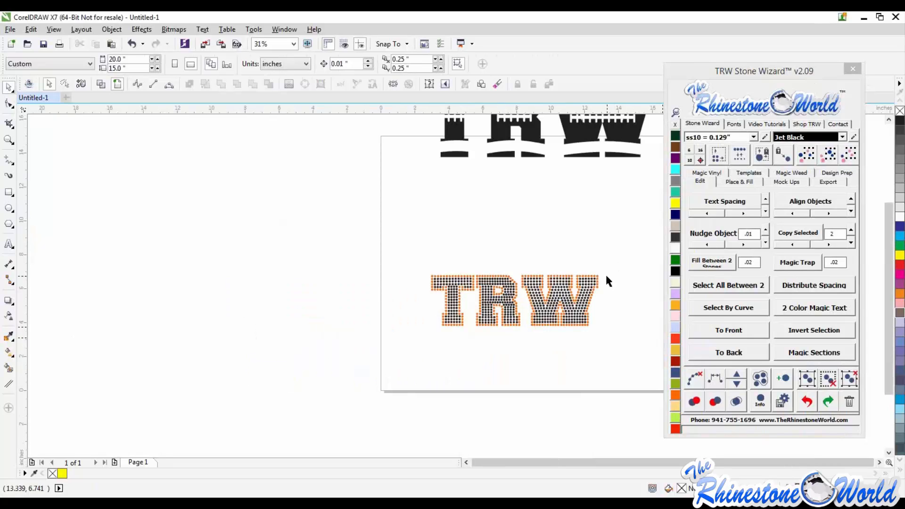
- Scale the football-laces TRW to about 10.2 inches wide and position it on the page above the rhinestone lettering
scroll(605, 273, down, 2)
scroll(621, 193, up, 1)
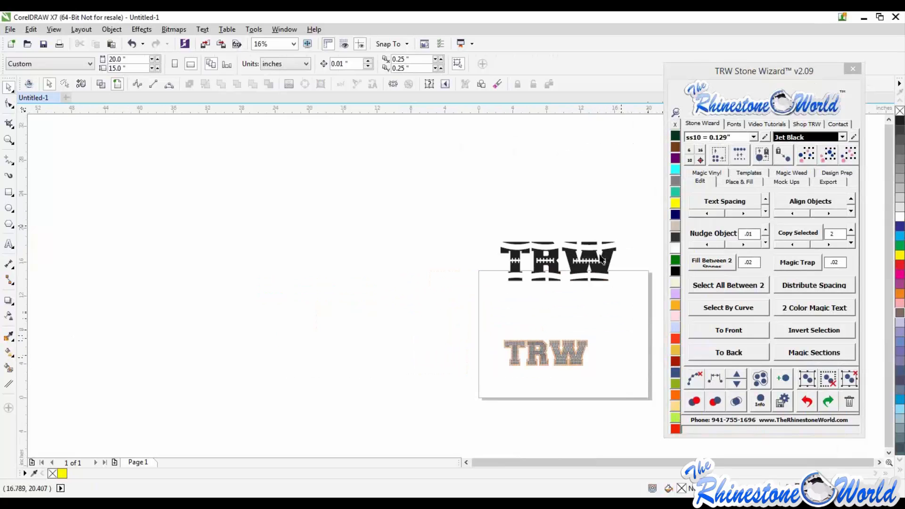
click(605, 268)
drag(611, 263, 593, 270)
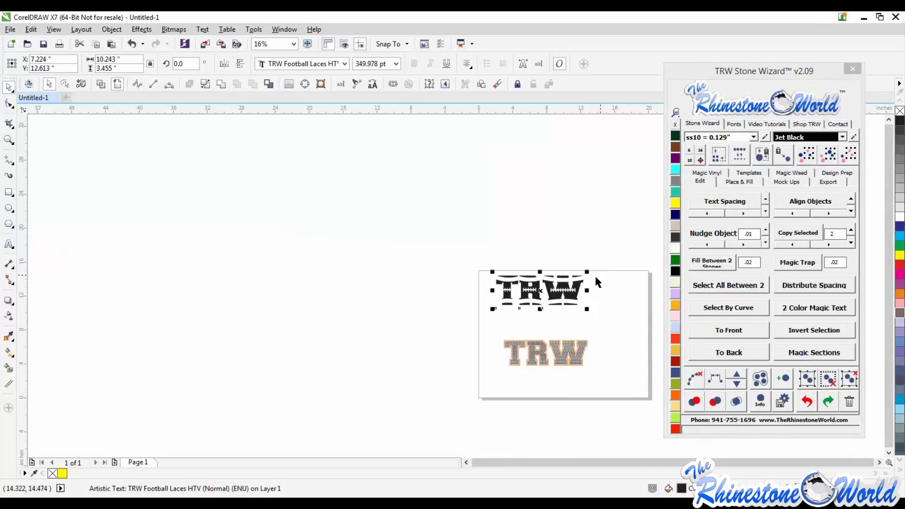
click(592, 254)
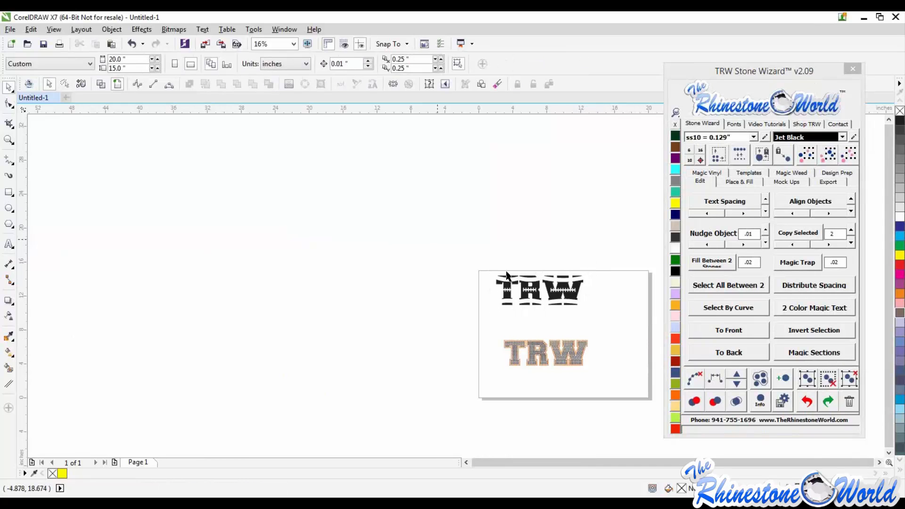
- Turn the football-laces TRW into two-color lettering with 2 Color Magic Text
drag(438, 239, 622, 312)
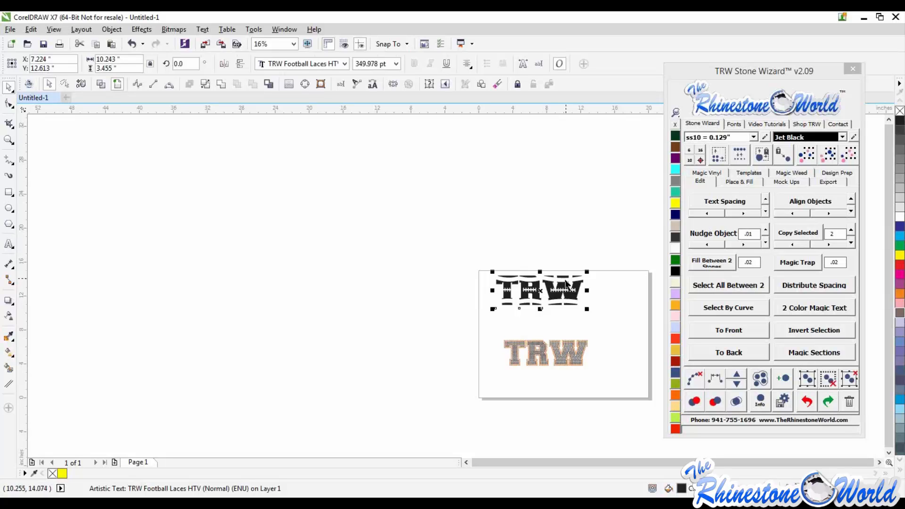
click(803, 306)
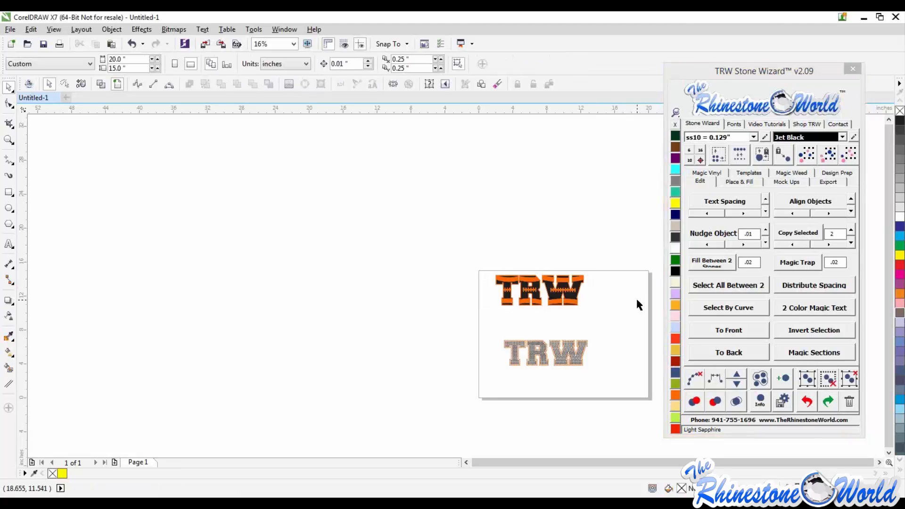
scroll(637, 296, up, 1)
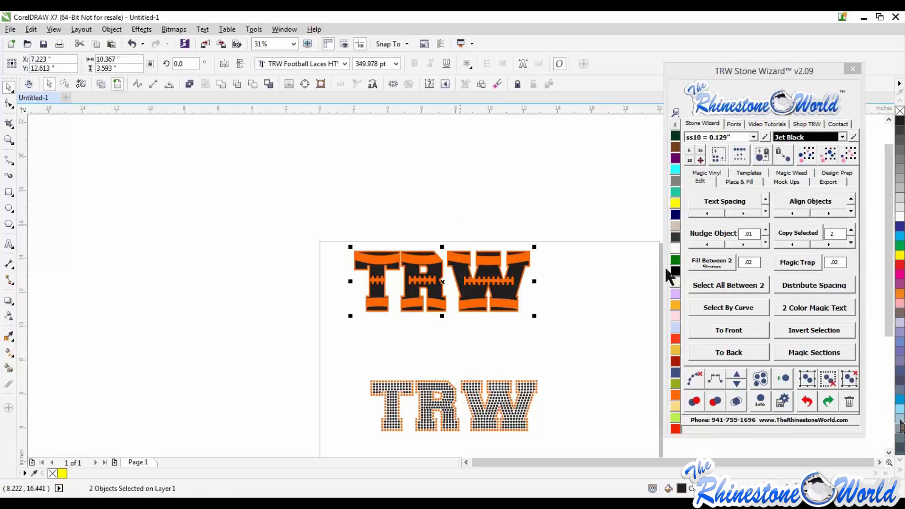
- Delete both TRW designs from the page
click(573, 276)
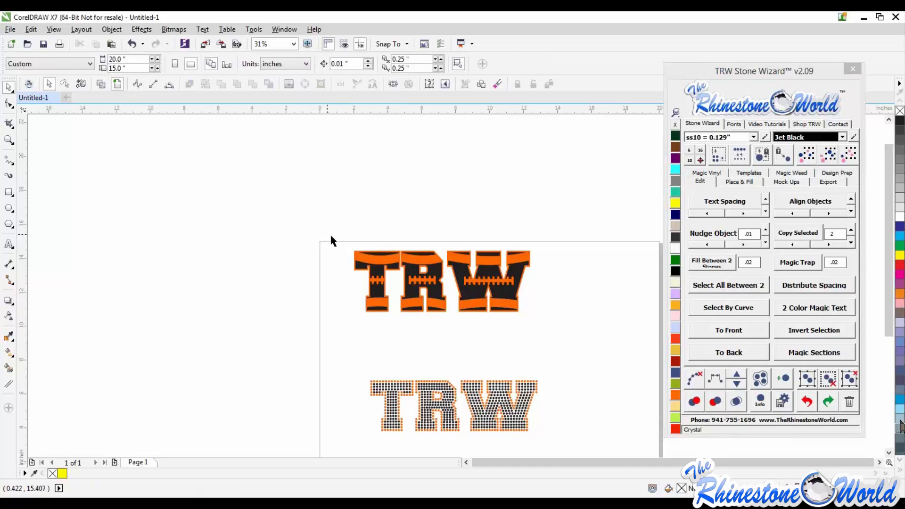
drag(331, 240, 602, 390)
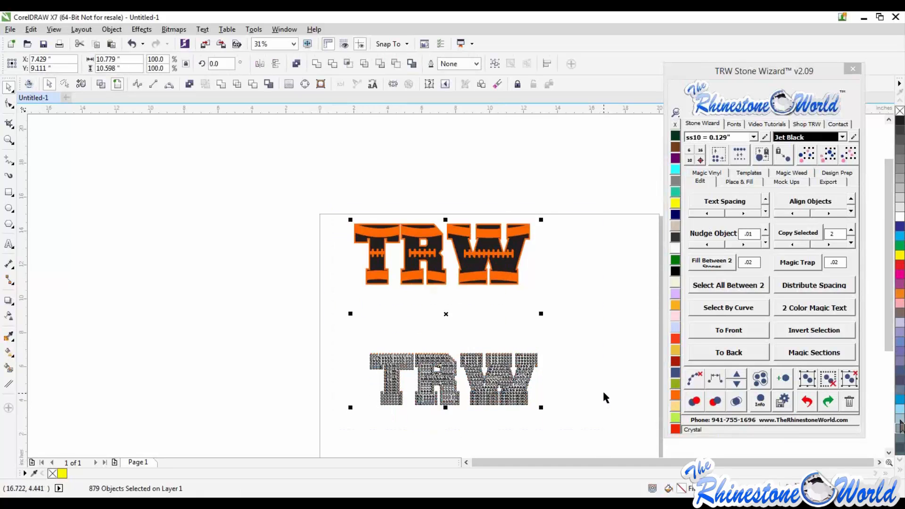
key(Delete)
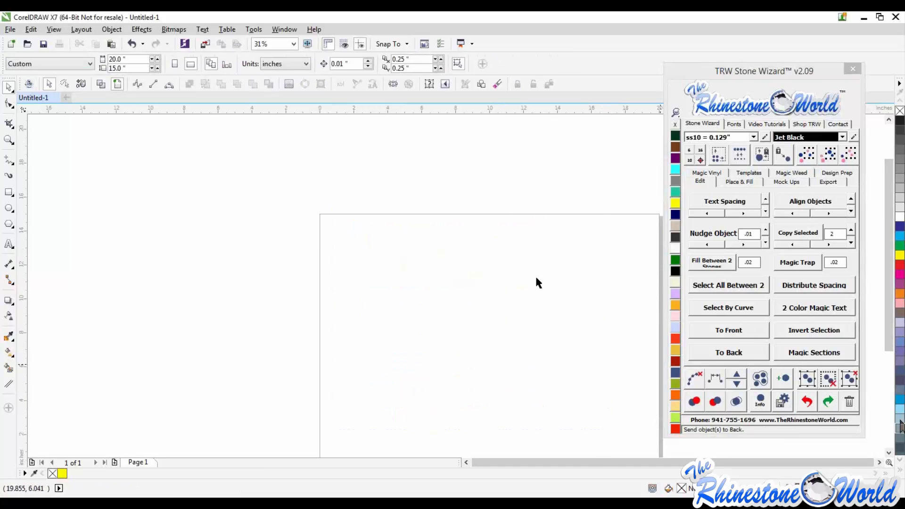
- Draw an ellipse about 6 by 5 inches in the upper part of the page and copy it once to its right
click(9, 208)
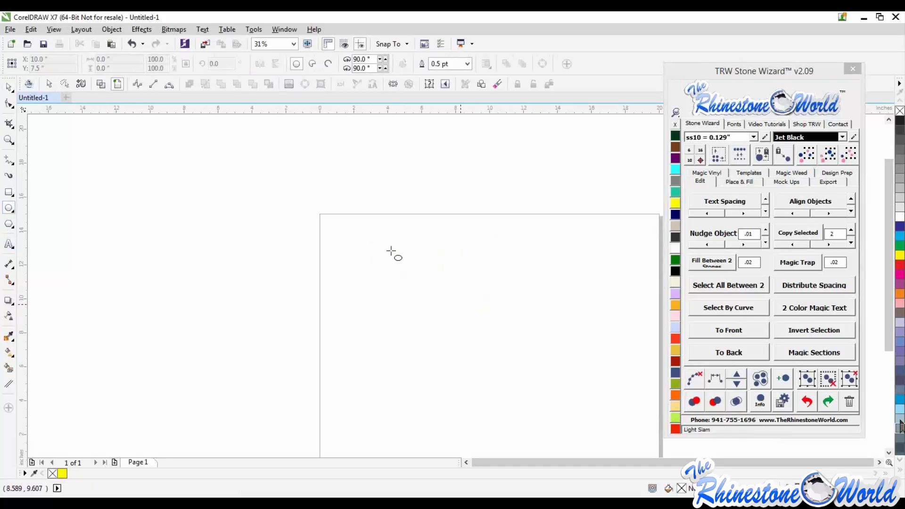
drag(391, 251, 493, 336)
click(9, 85)
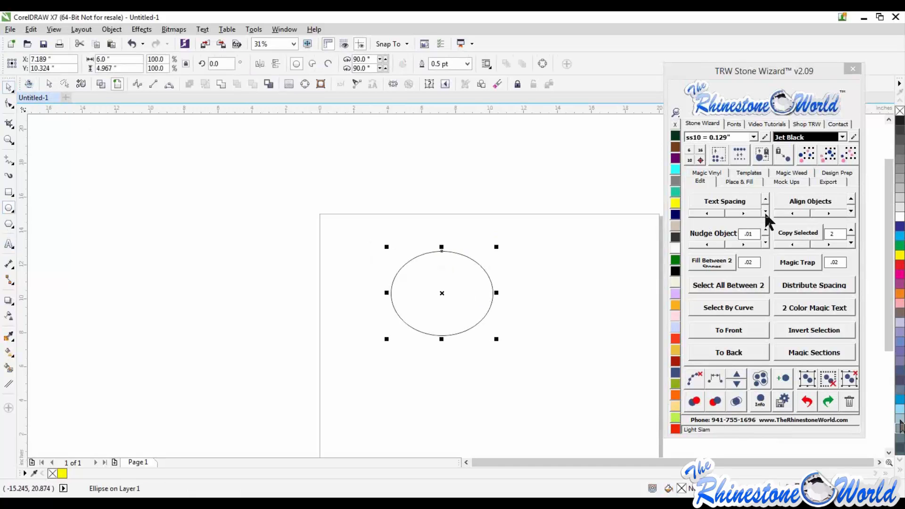
click(823, 243)
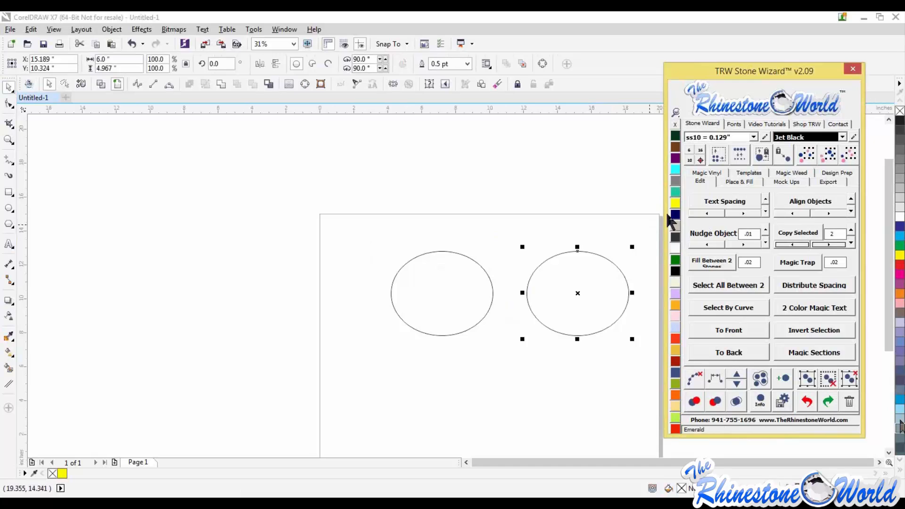
- Color the copied ellipse Cobalt and the original Citrine, and move the Cobalt ellipse so it overlaps the Citrine one
click(439, 292)
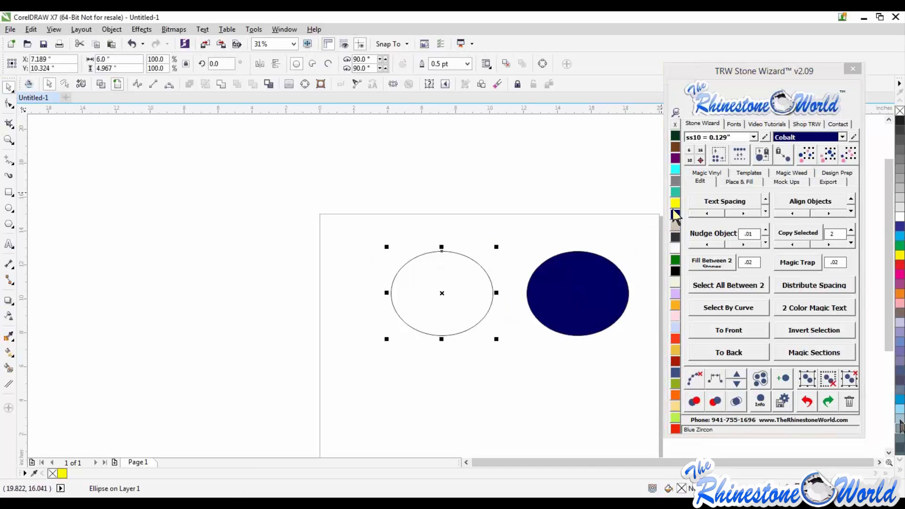
click(675, 203)
click(633, 223)
drag(505, 230, 675, 359)
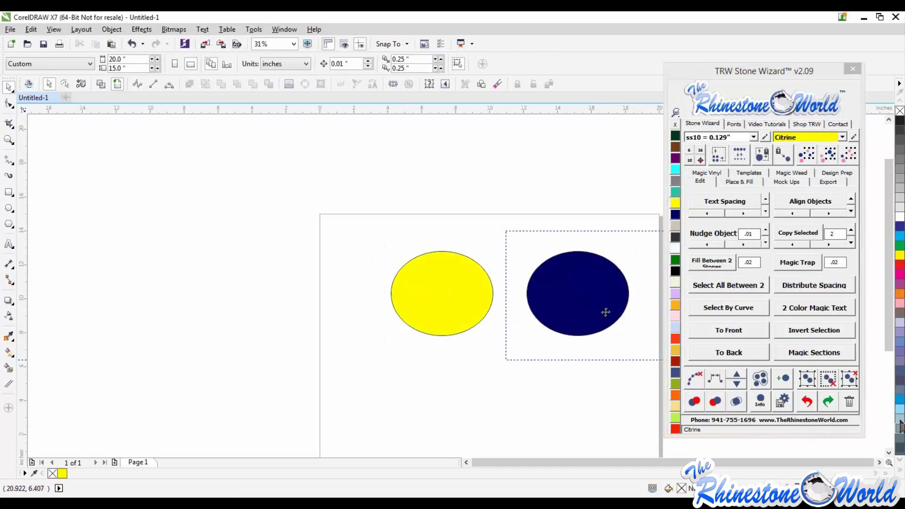
drag(605, 312, 524, 324)
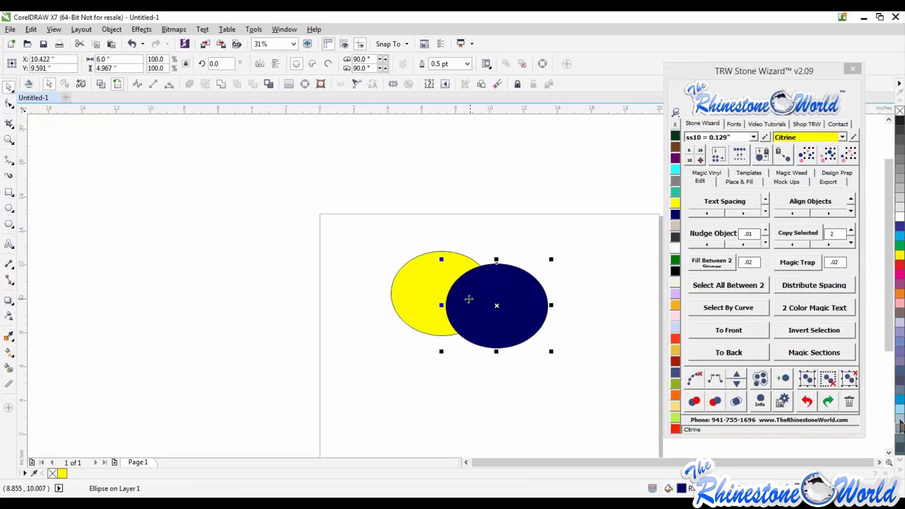
- Send the Cobalt ellipse behind the Citrine one and bring it back to the front
click(707, 351)
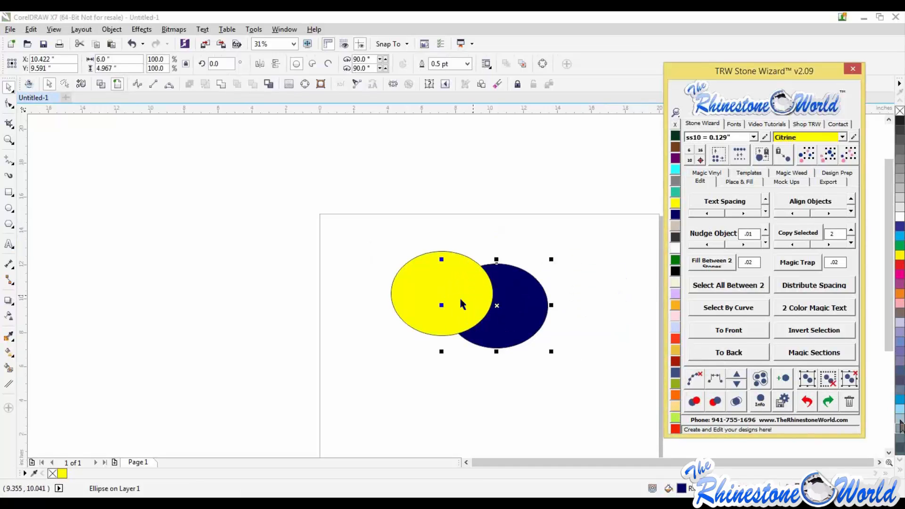
click(606, 326)
click(527, 307)
click(697, 325)
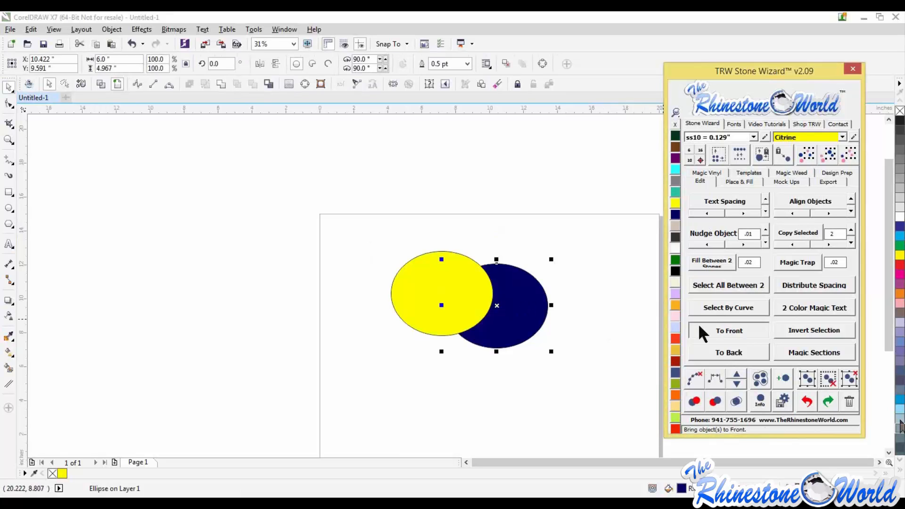
click(595, 319)
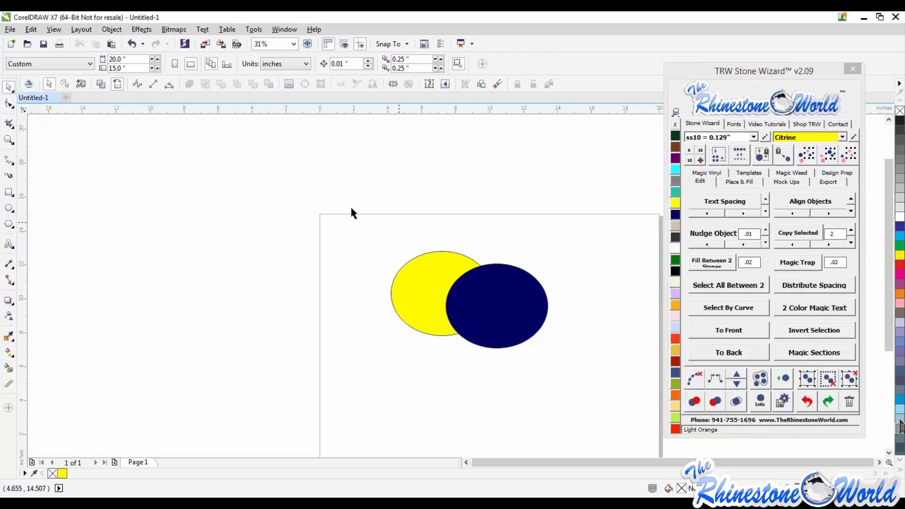
- Delete both overlapping ellipses from the page
drag(350, 206, 632, 385)
key(Delete)
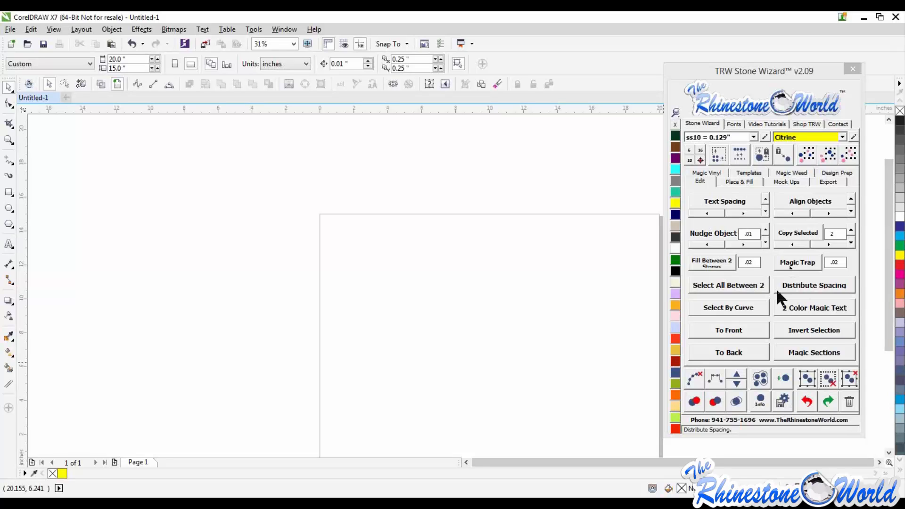
- Add the artistic text FOOTBALL in the upper part of the page
click(8, 244)
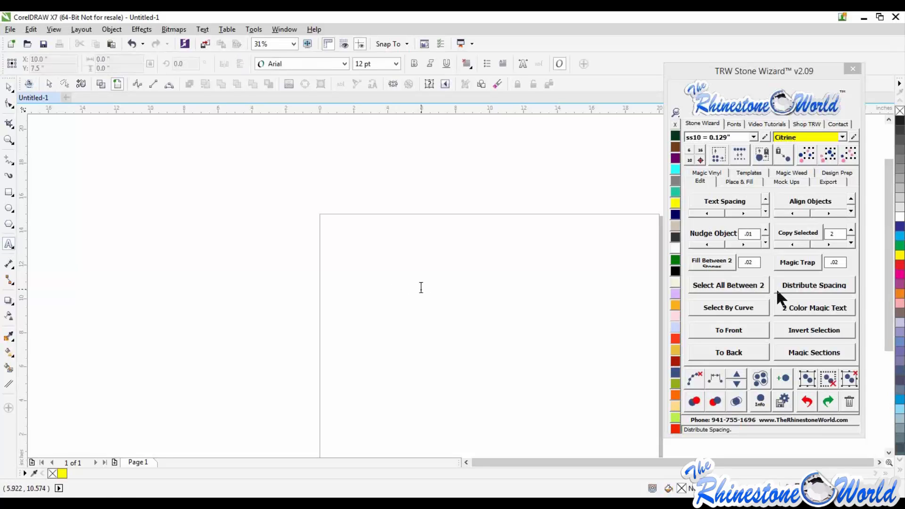
click(421, 288)
text(FOOTB)
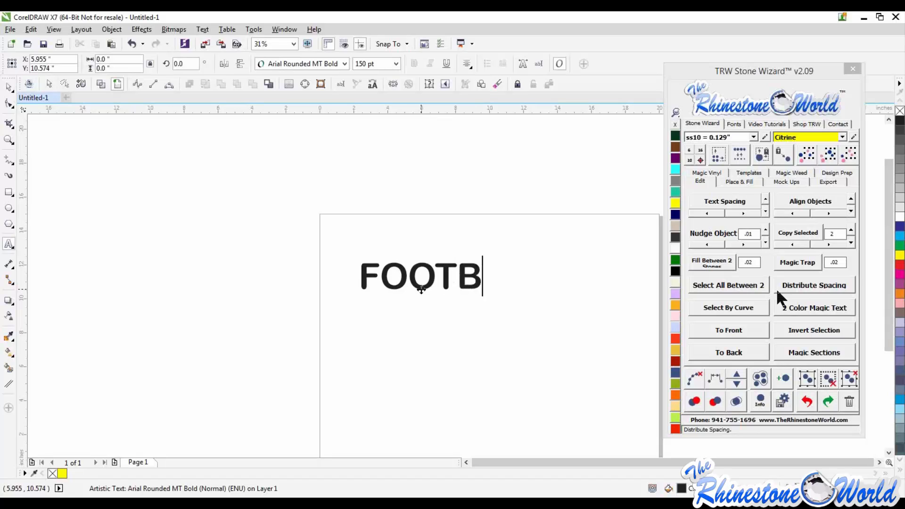
text(ALL)
- Find the Impact font in the Stone Wizard, apply it to FOOTBALL, and enlarge the text to about 13.9 by 3.1 inches
key(shift+Left)
key(shift+Left)
key(shift+Left)
key(shift+Left)
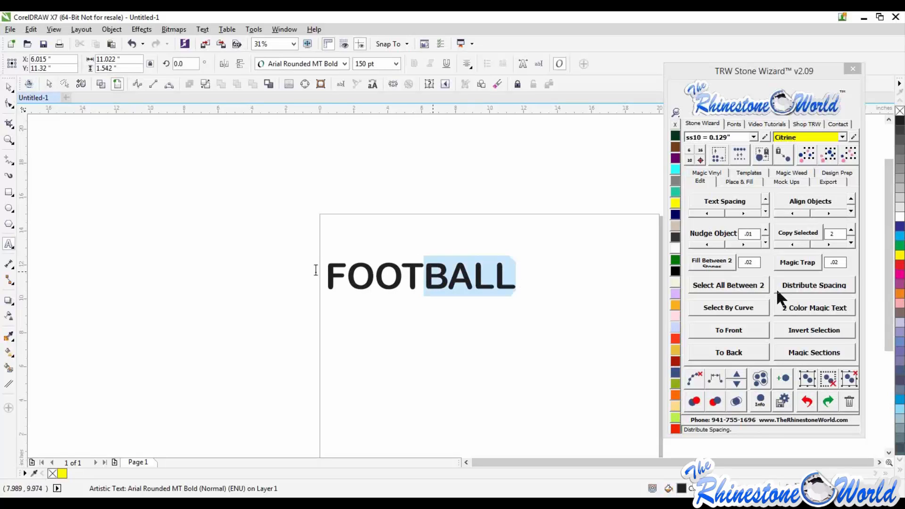
key(ctrl+a)
click(736, 124)
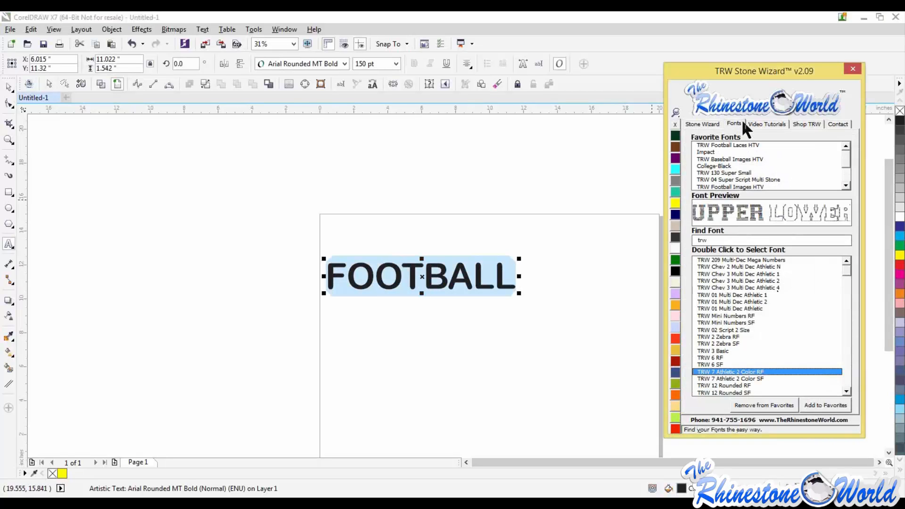
drag(726, 239, 653, 226)
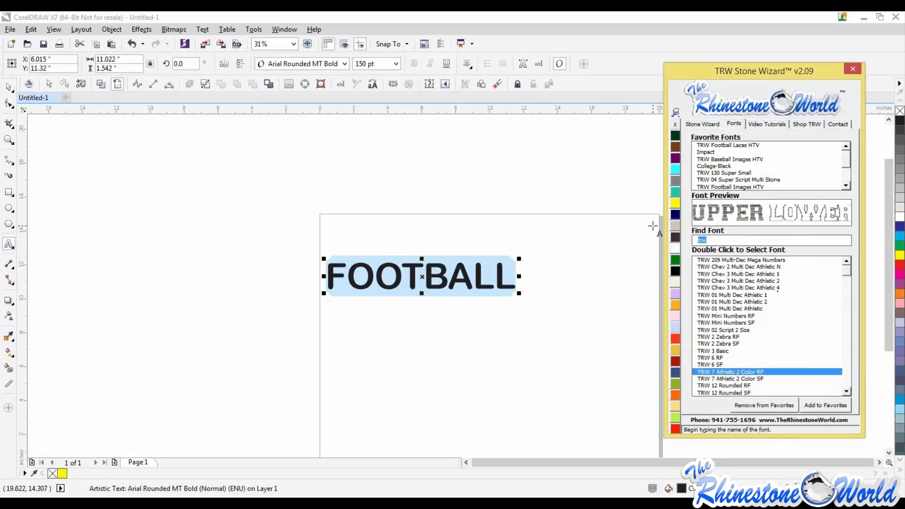
text(IMPACT)
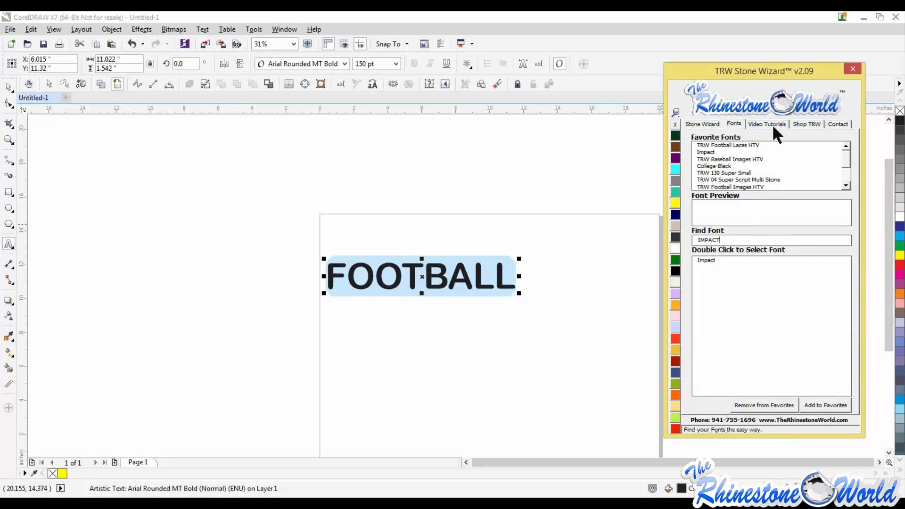
drag(795, 70, 809, 60)
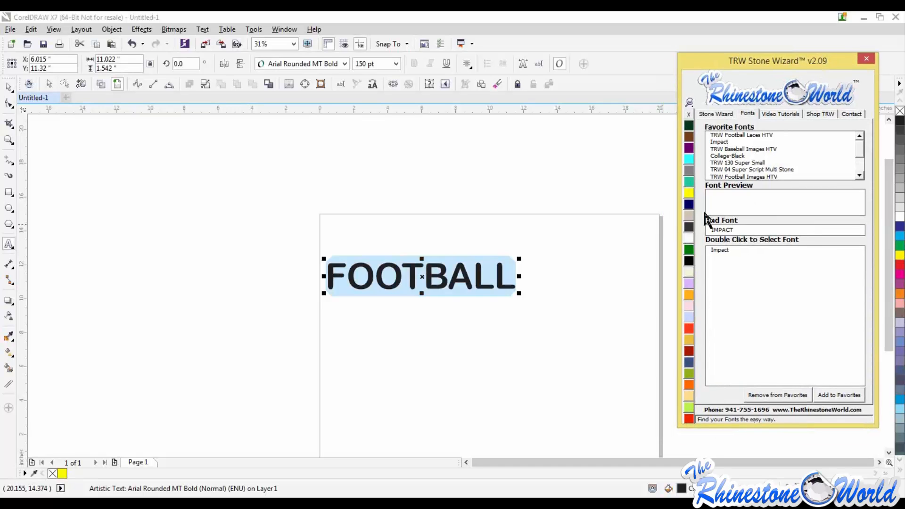
double_click(725, 249)
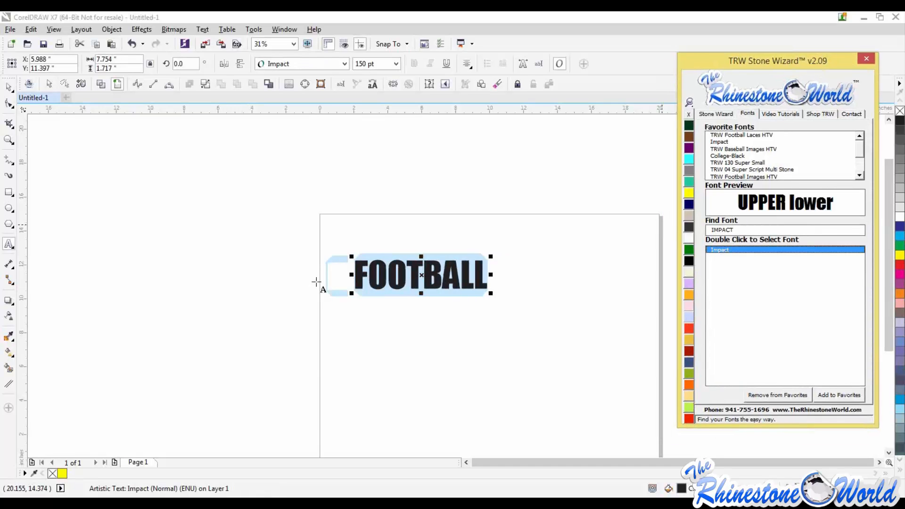
drag(491, 257, 596, 233)
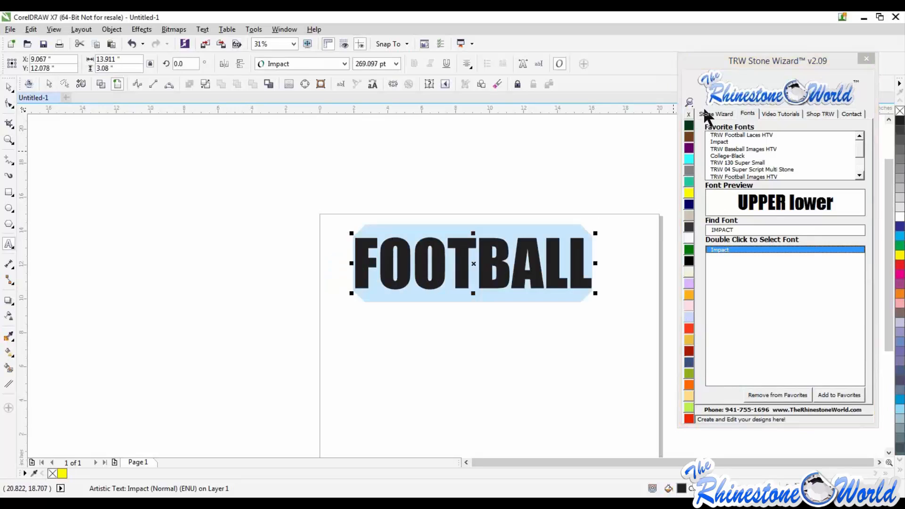
- Create 1 outside island around the FOOTBALL text with 0.08 contour spacing and without adding stones
click(707, 114)
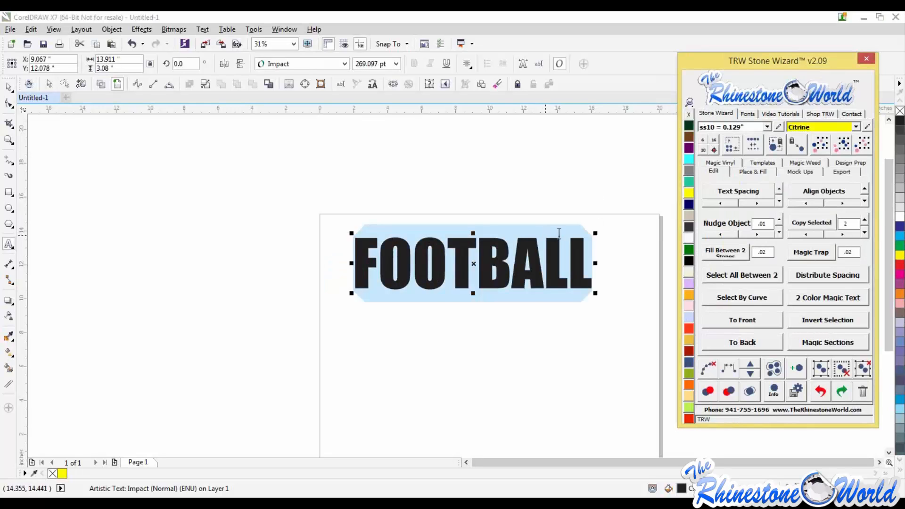
click(737, 172)
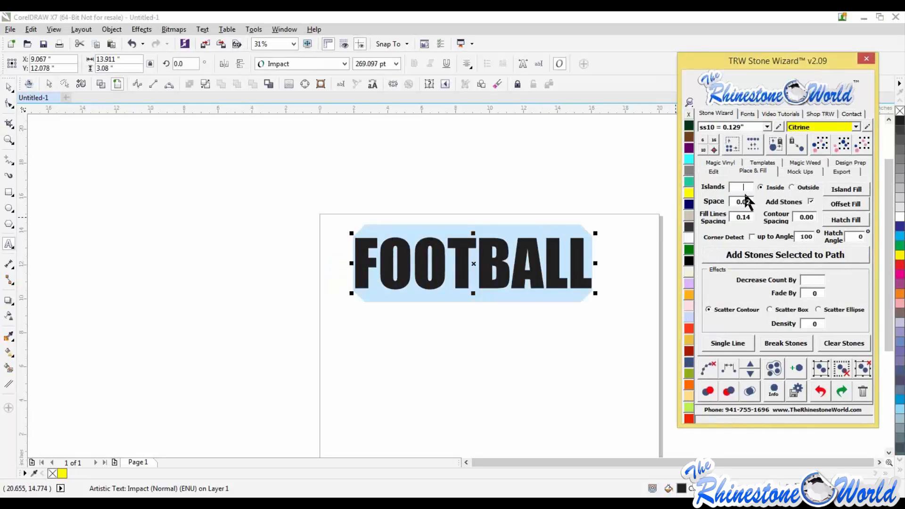
text(1)
click(809, 220)
key(BackSpace)
text(8)
click(809, 200)
click(809, 187)
click(841, 192)
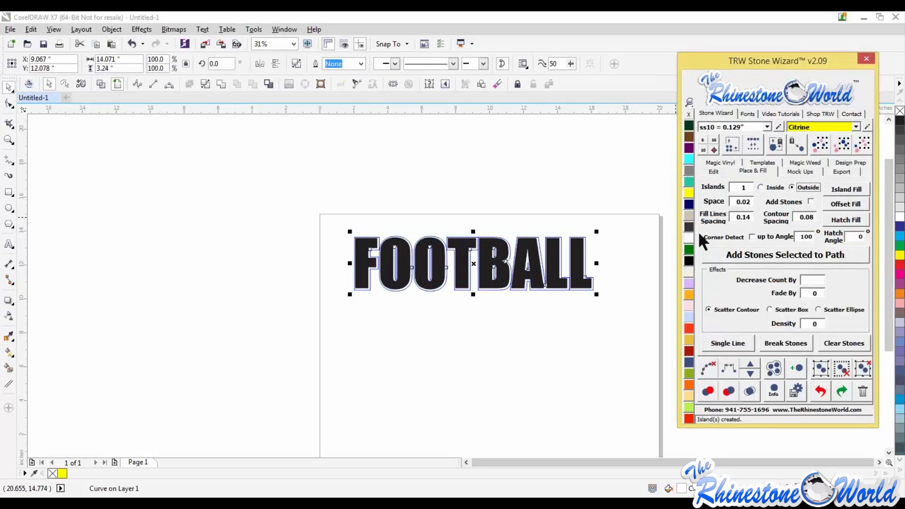
- Fill the island contour around FOOTBALL with Emerald and remove its outline
click(635, 282)
scroll(571, 272, up, 5)
click(570, 268)
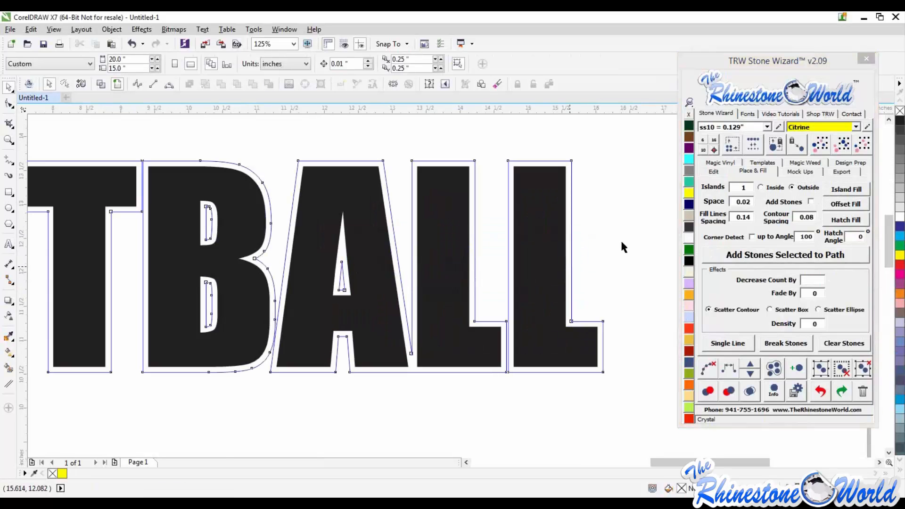
click(688, 249)
click(564, 233)
click(571, 234)
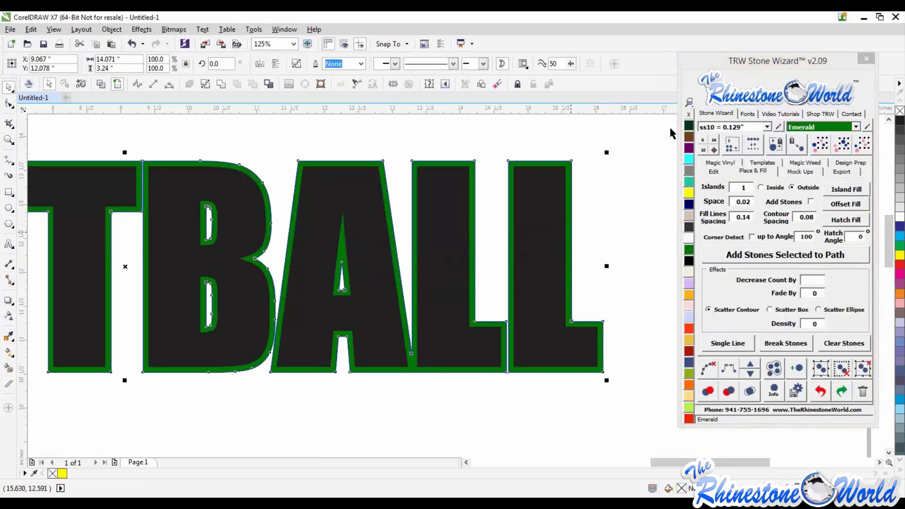
right_click(688, 114)
click(587, 198)
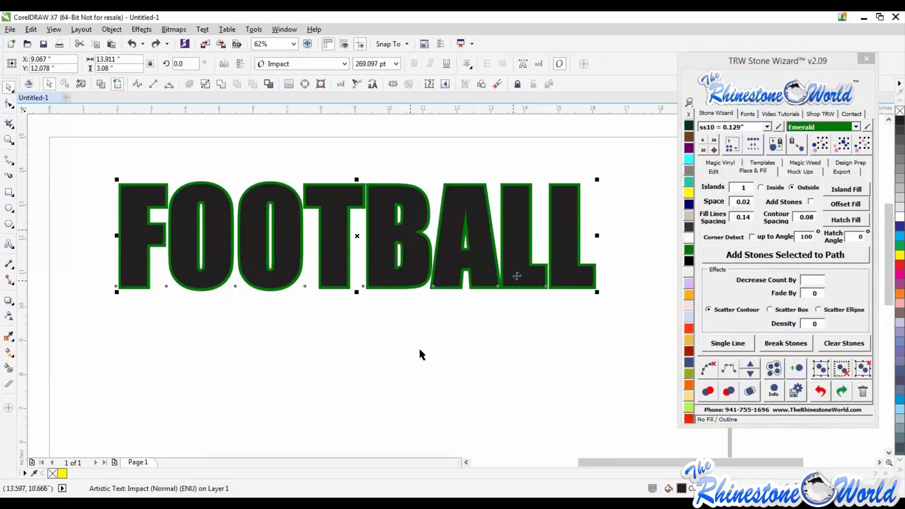
- Move the black FOOTBALL text about 1.1 inches down to expose the Emerald island behind it
click(498, 355)
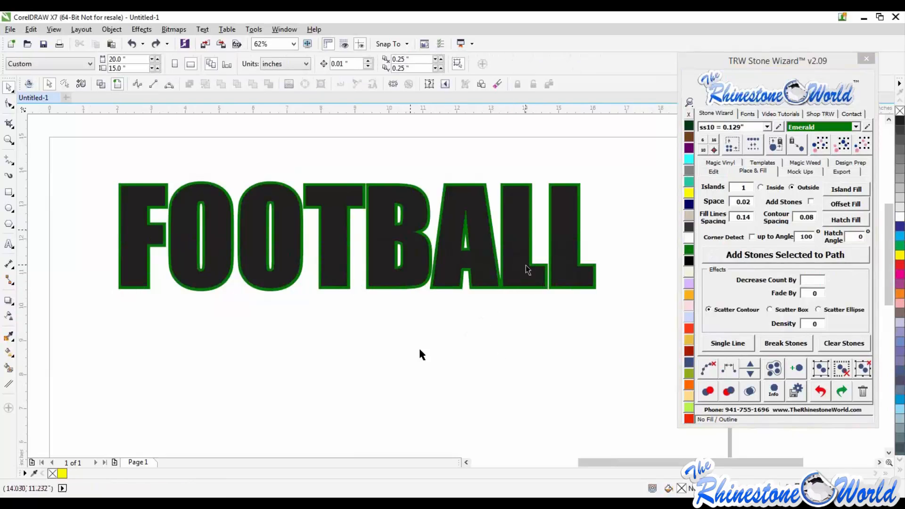
scroll(527, 269, down, 1)
scroll(523, 254, up, 1)
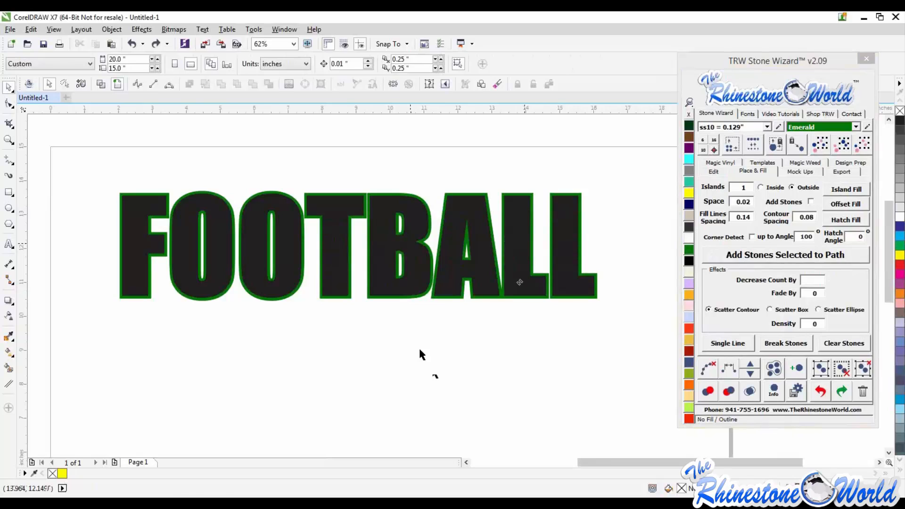
drag(519, 282, 513, 318)
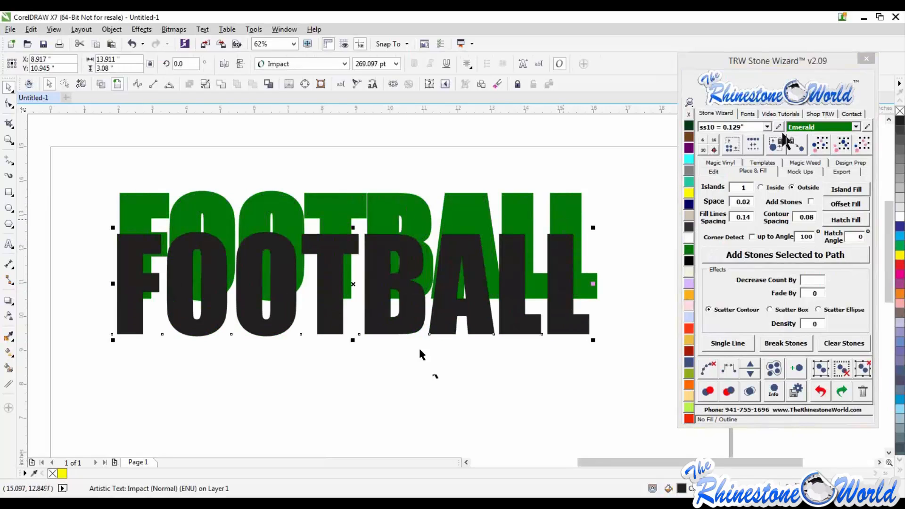
drag(704, 59, 394, 106)
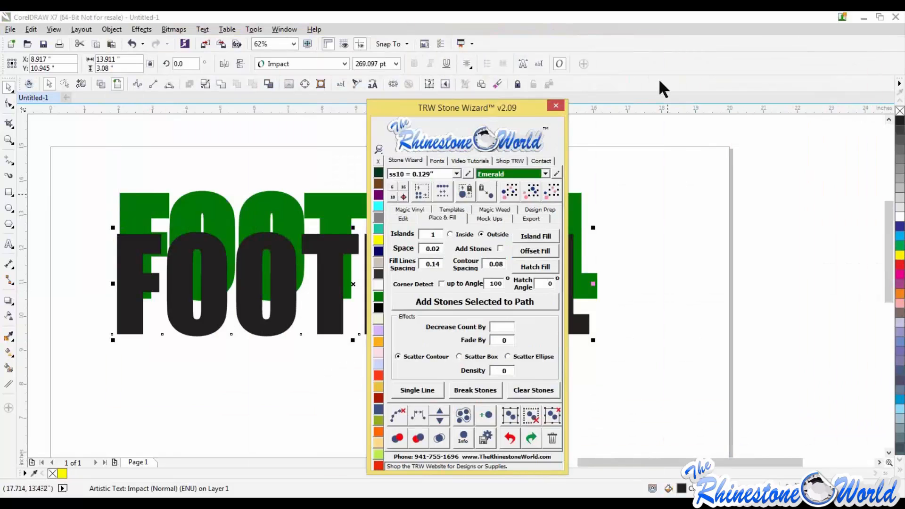
drag(660, 81, 736, 72)
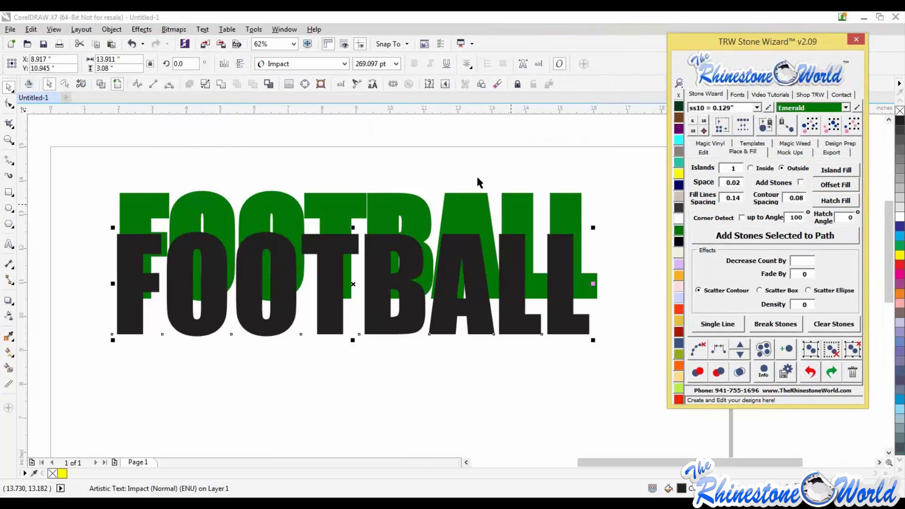
click(462, 169)
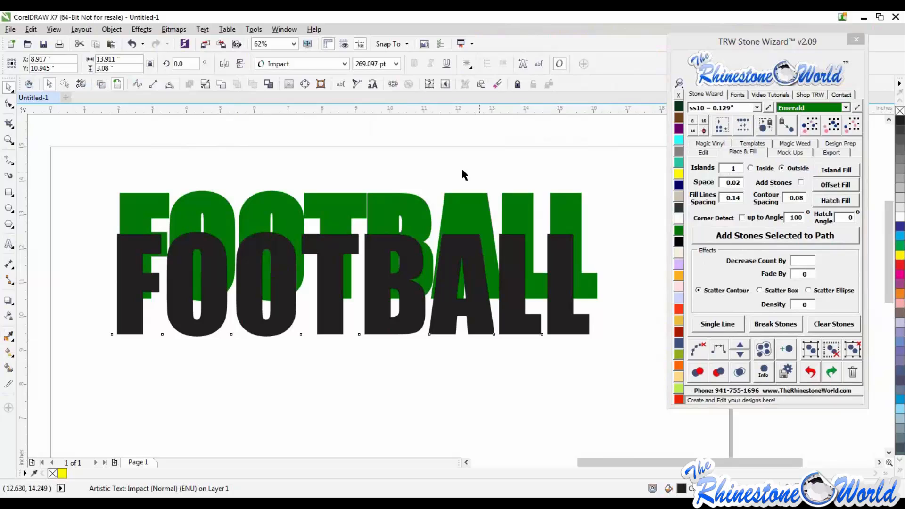
click(140, 205)
key(Tab)
- Shift the black FOOTBALL text about 0.9 inches down off the Emerald island and undo the move
drag(789, 40, 760, 90)
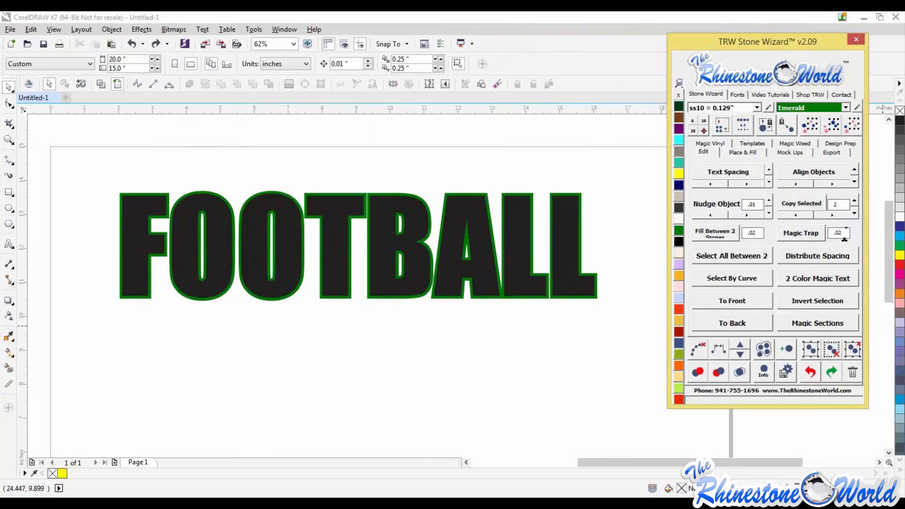
drag(792, 53, 823, 41)
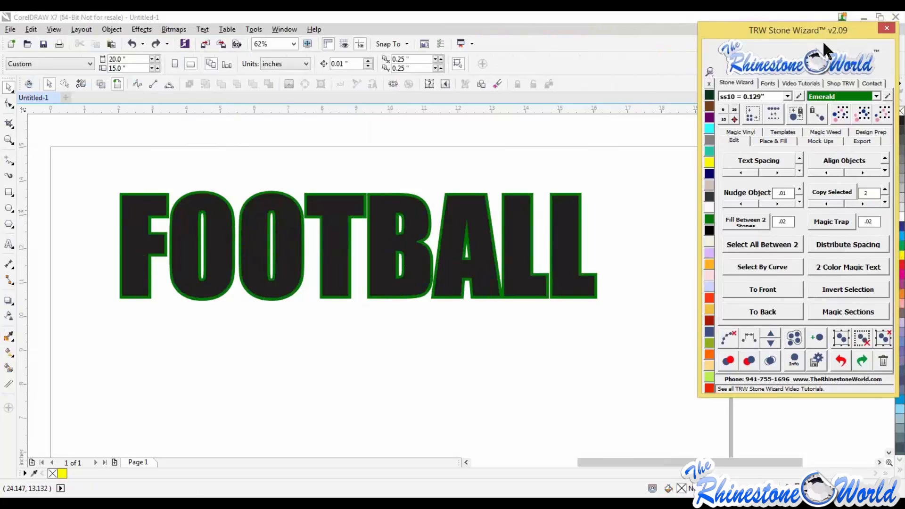
click(515, 358)
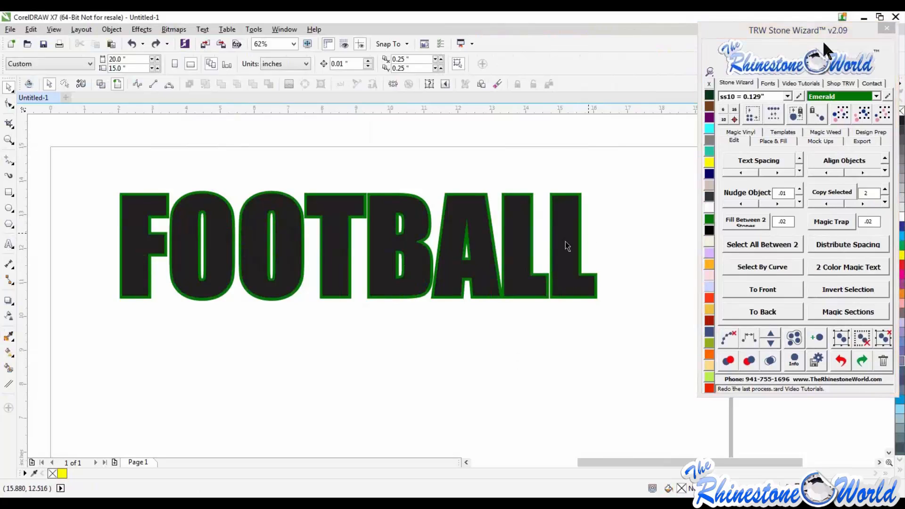
drag(521, 231, 520, 257)
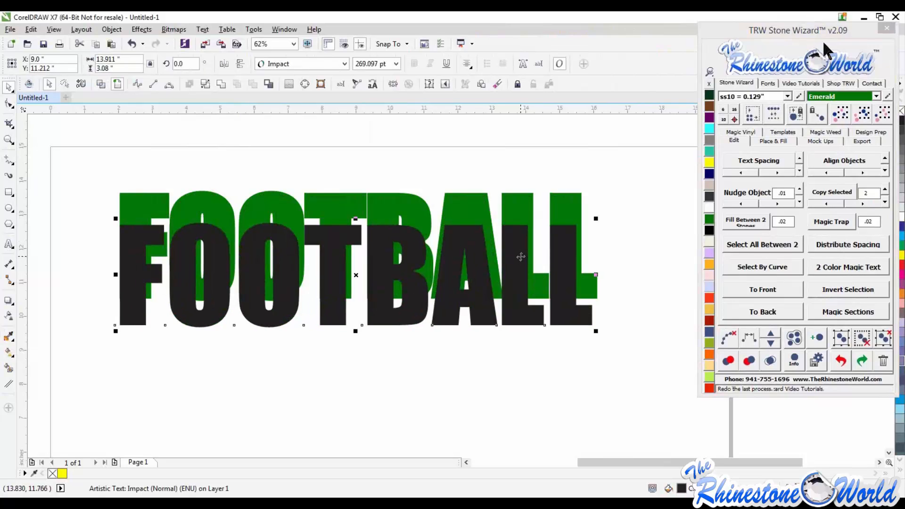
key(ctrl+z)
- Apply Magic Trap with a value of .02 to the FOOTBALL text and its Emerald island together
drag(84, 160, 687, 355)
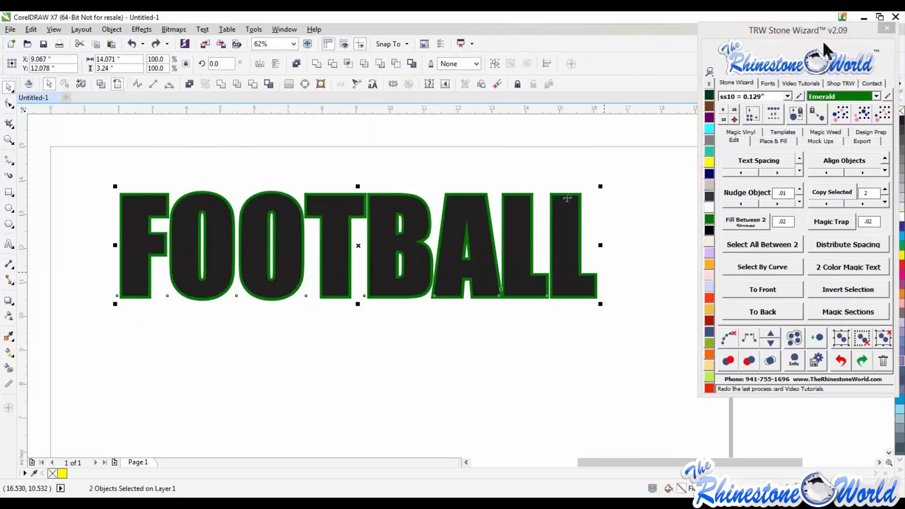
click(831, 221)
- Pull the trapped black lettering down to check the cut-out in the Emerald layer, and undo the move
click(562, 214)
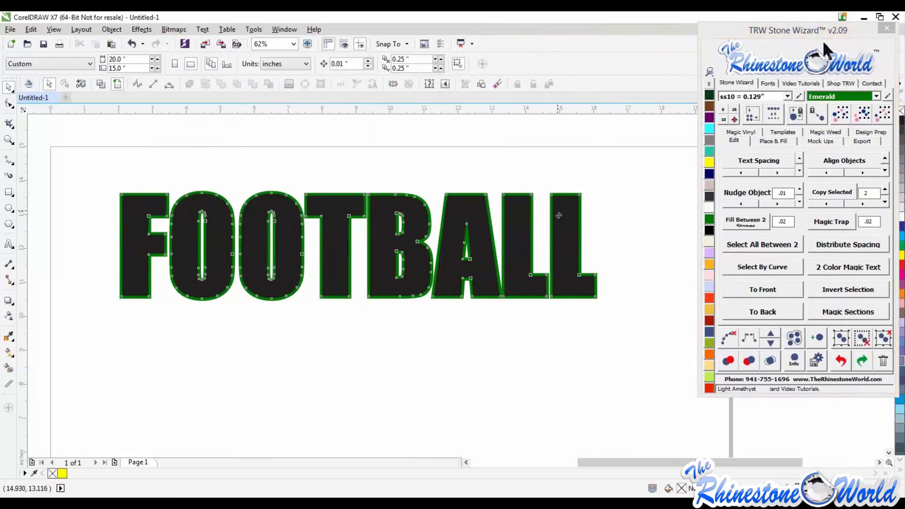
drag(562, 214, 562, 279)
key(ctrl+z)
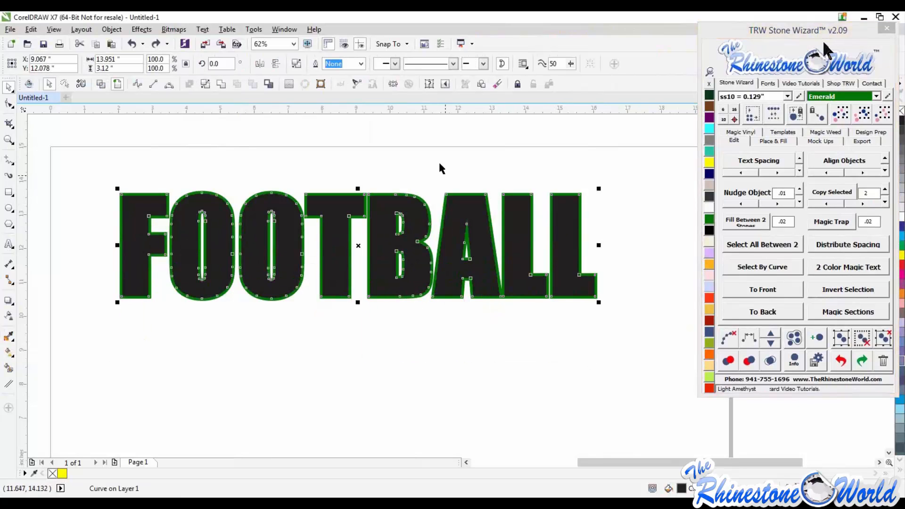
key(ctrl+z)
key(Escape)
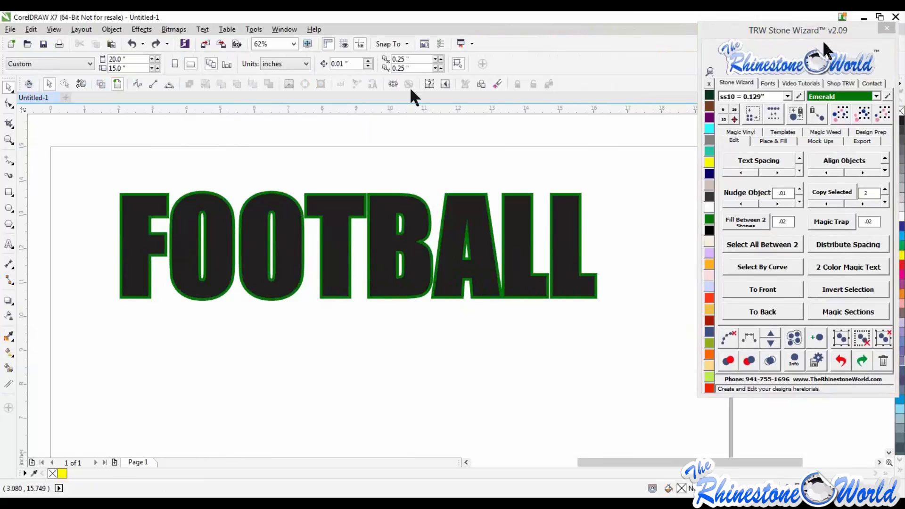
- Examine the trap overlap between the lettering and island outlines around the second O in wireframe view
click(102, 83)
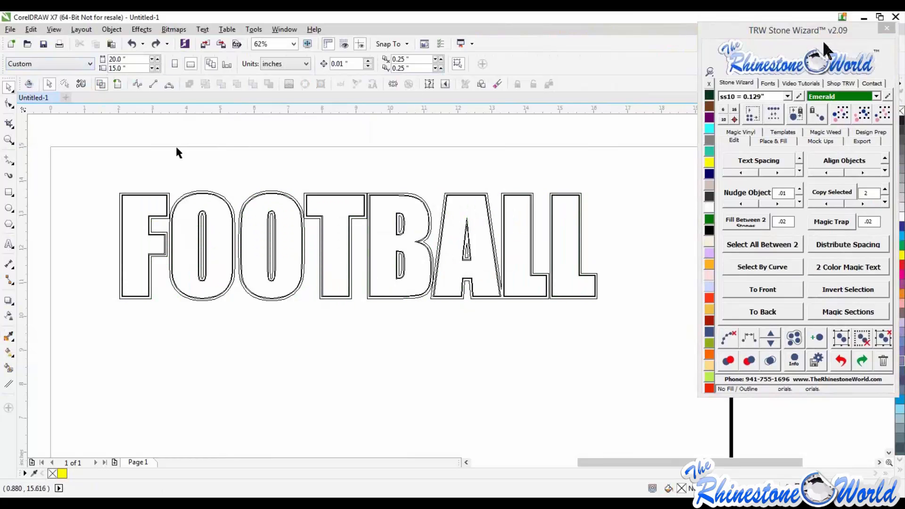
scroll(284, 191, up, 3)
scroll(307, 285, up, 1)
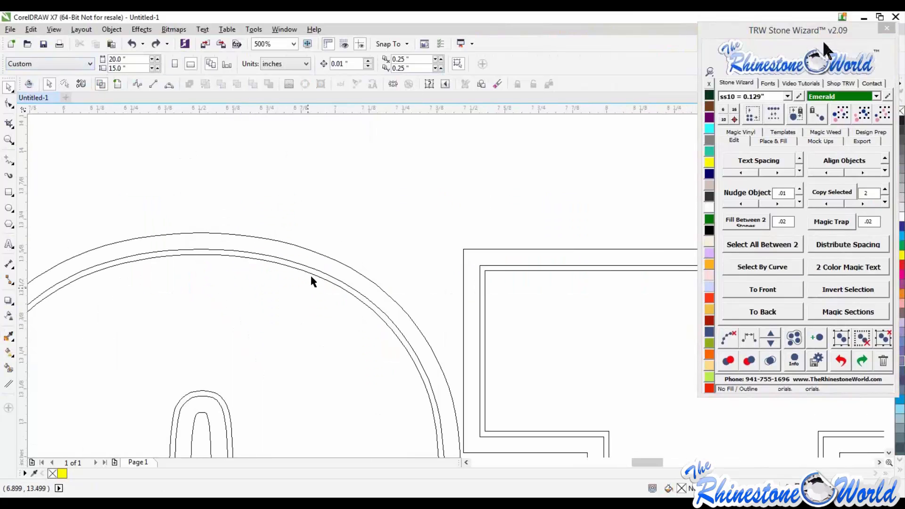
- Inspect the gap between the lettering and island outlines around the second O, and return to the filled view
scroll(327, 245, up, 2)
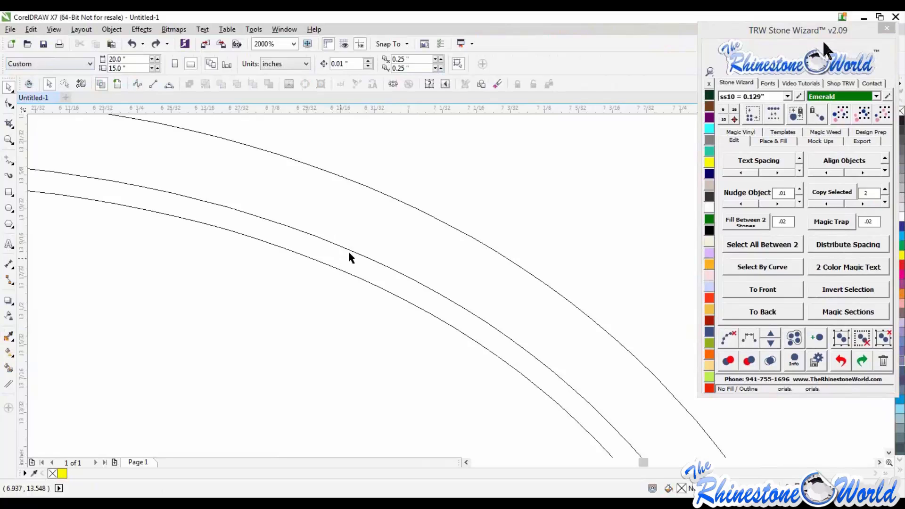
scroll(352, 252, down, 3)
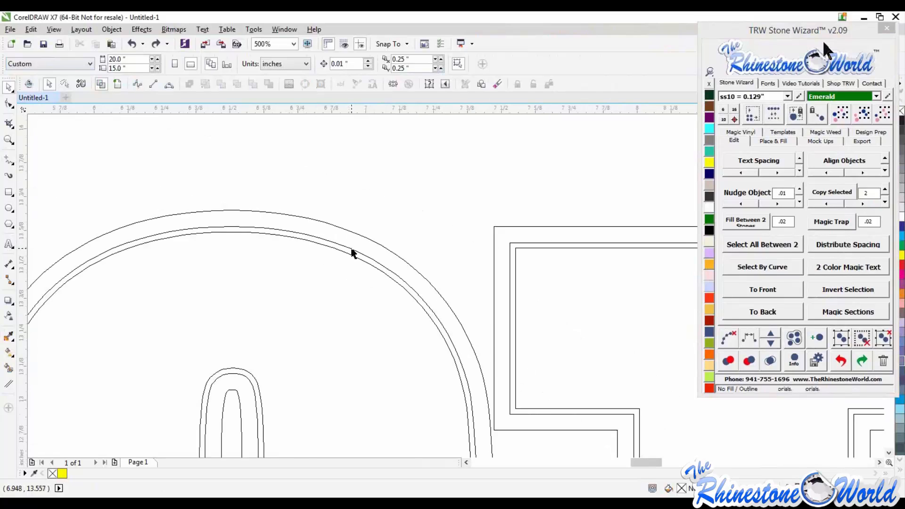
scroll(397, 244, down, 2)
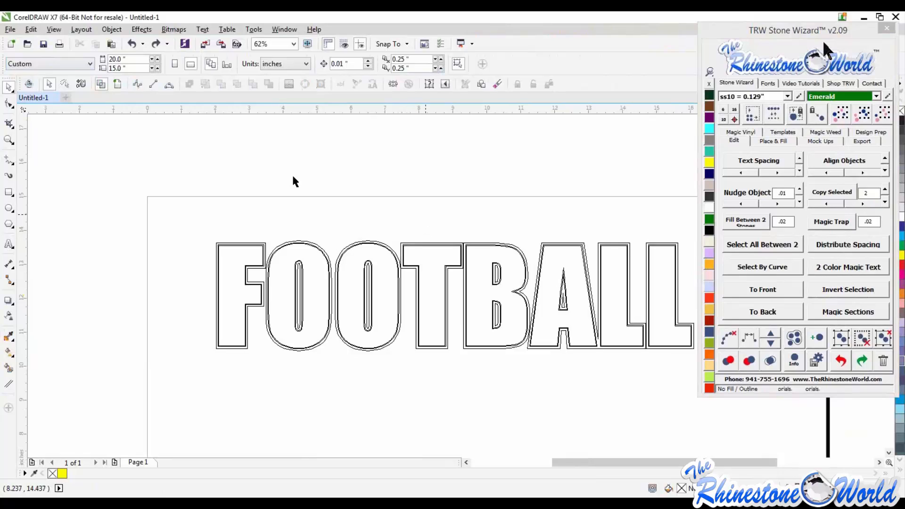
click(117, 85)
scroll(179, 199, down, 1)
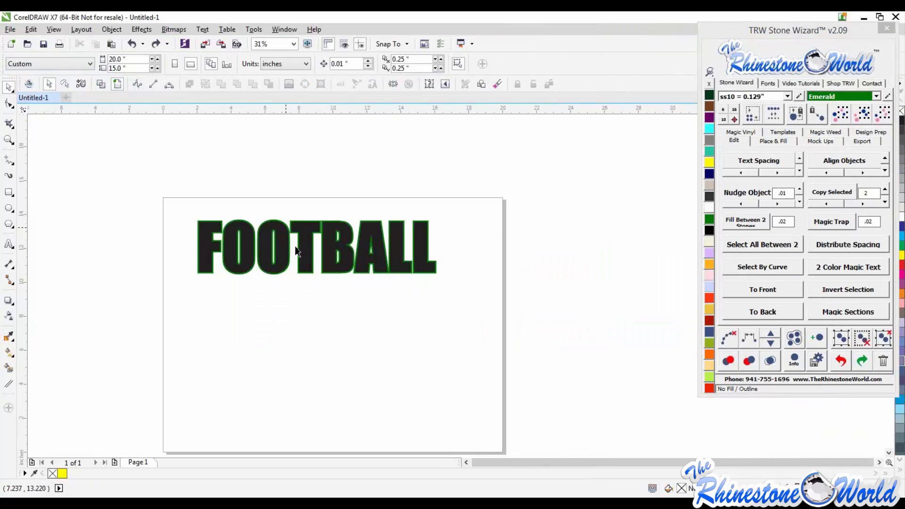
- Move the black FOOTBALL lettering about 1.3 inches down off its Emerald layer and undo the move
scroll(296, 247, up, 1)
drag(320, 229, 321, 274)
key(ctrl+z)
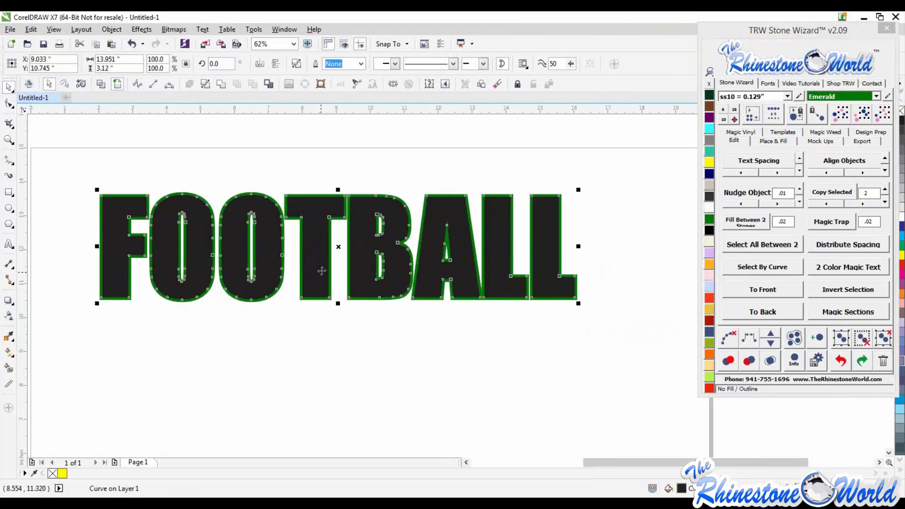
- Mirror the FOOTBALL lettering and its Emerald island horizontally and create TRW Magic Templates from both
click(82, 168)
drag(82, 167, 587, 332)
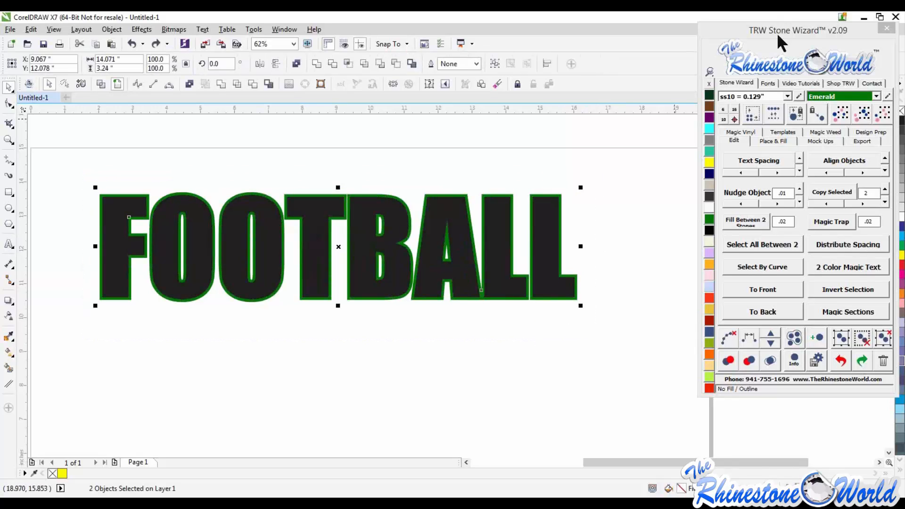
double_click(759, 35)
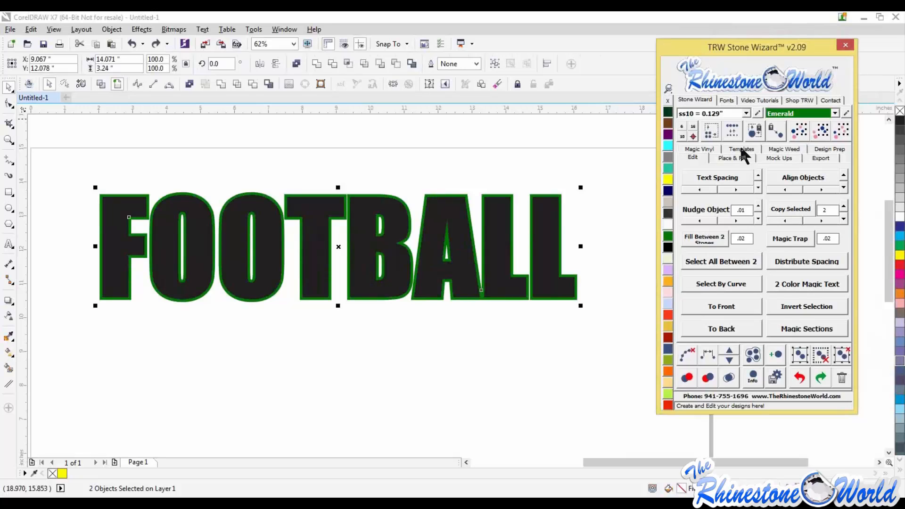
click(741, 149)
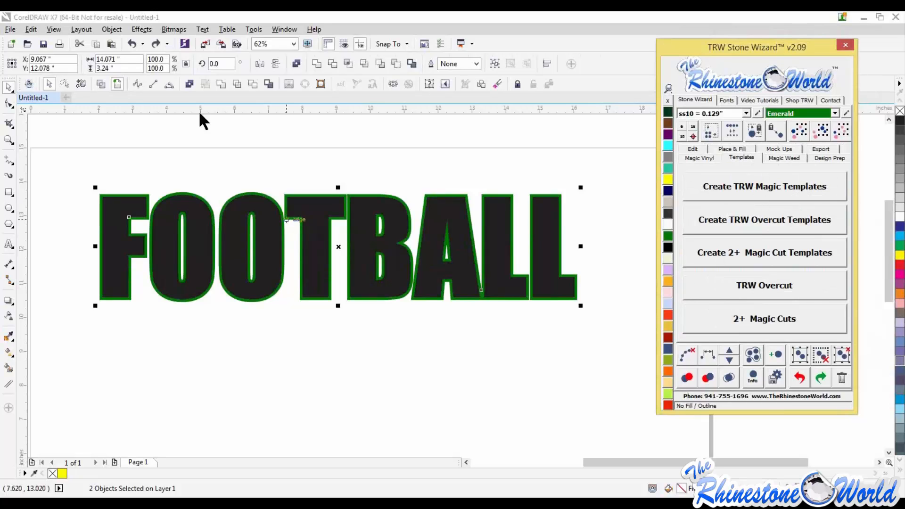
click(259, 64)
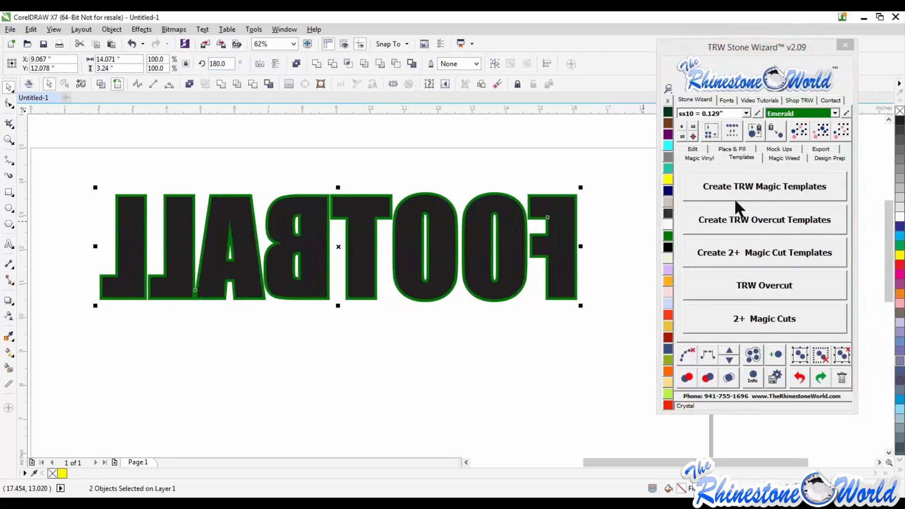
click(747, 186)
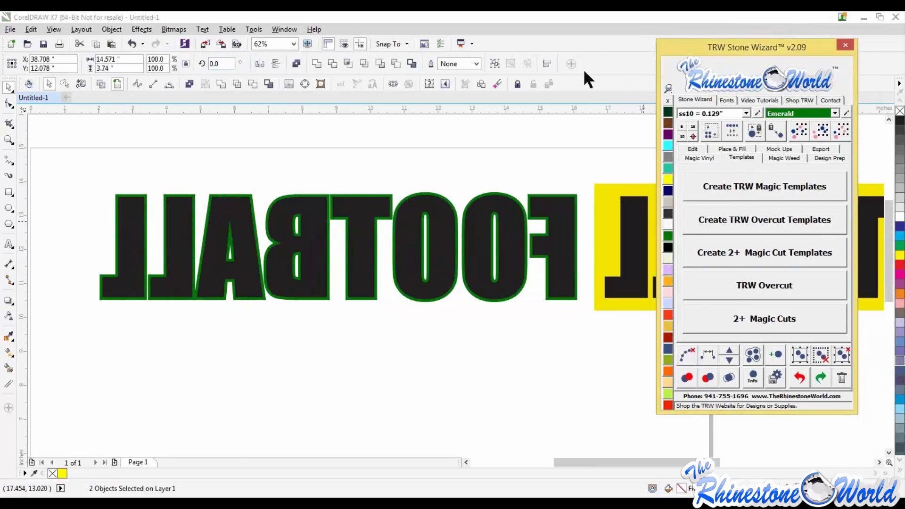
- Look over the generated templates, and undo both the templates and the horizontal mirroring
drag(712, 50, 76, 93)
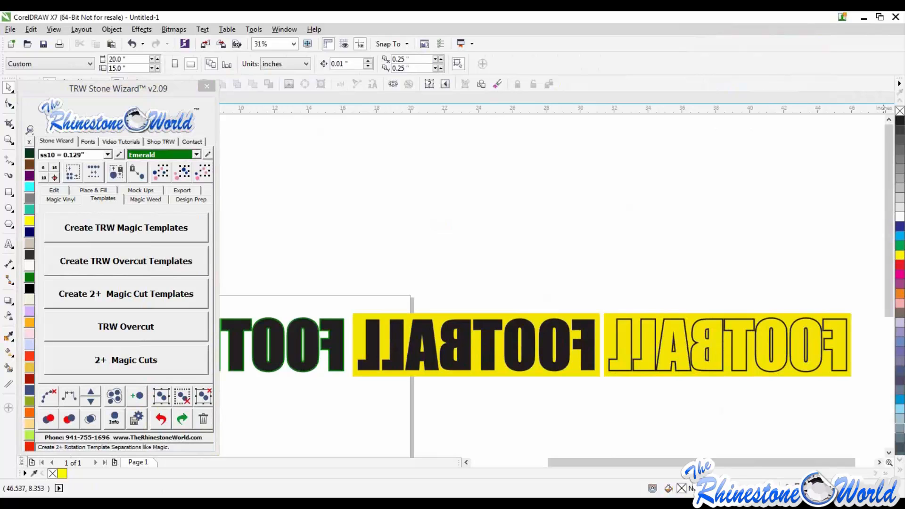
scroll(603, 338, down, 3)
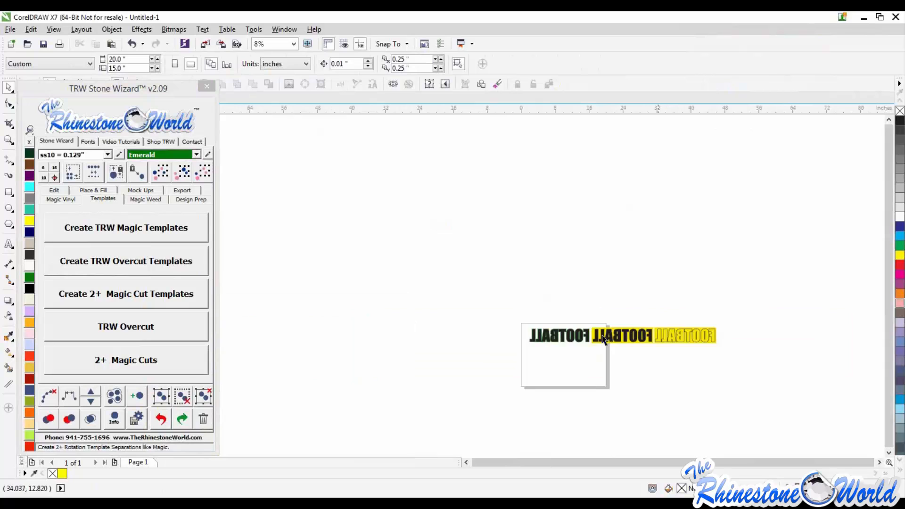
scroll(602, 335, up, 2)
scroll(590, 313, down, 1)
key(ctrl+z)
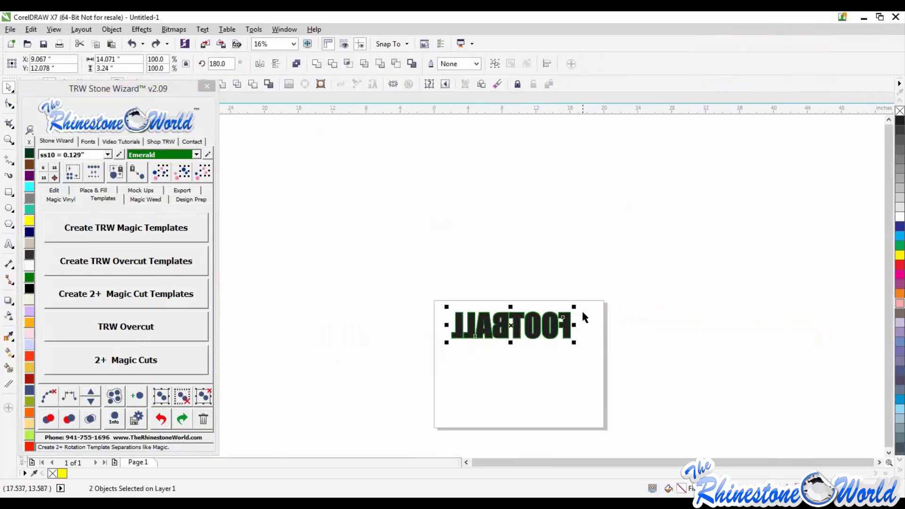
key(ctrl+z)
- Delete the Emerald island behind the FOOTBALL lettering
click(587, 330)
scroll(568, 332, up, 2)
click(565, 344)
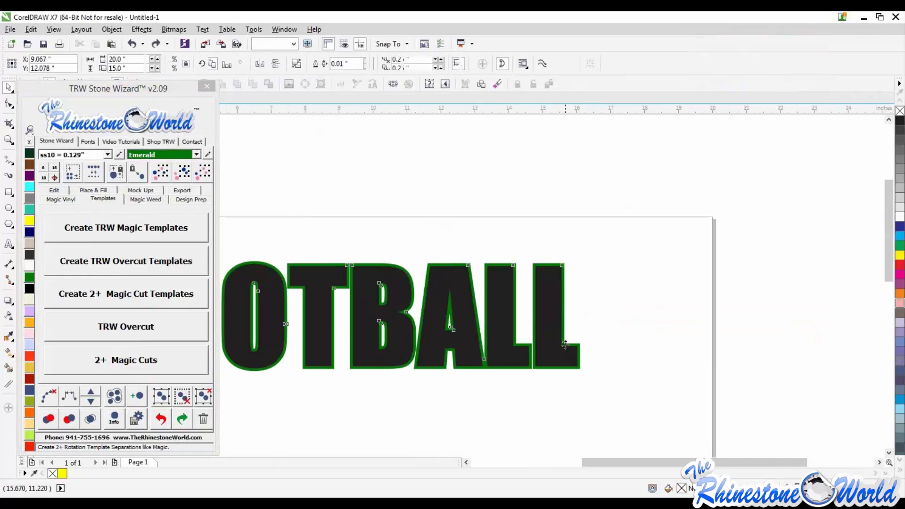
key(Delete)
- Create one outside island around the FOOTBALL lettering with 0.1 contour spacing and color it Blue Zircon
click(565, 346)
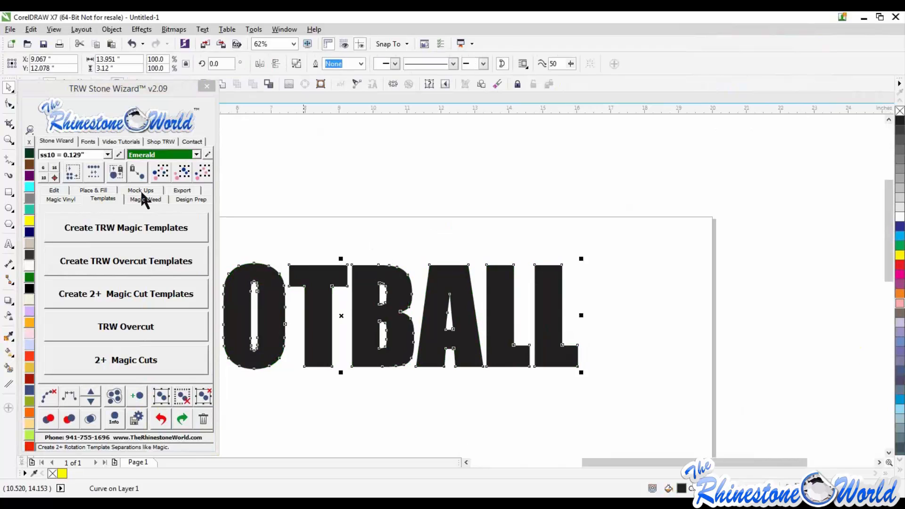
click(96, 190)
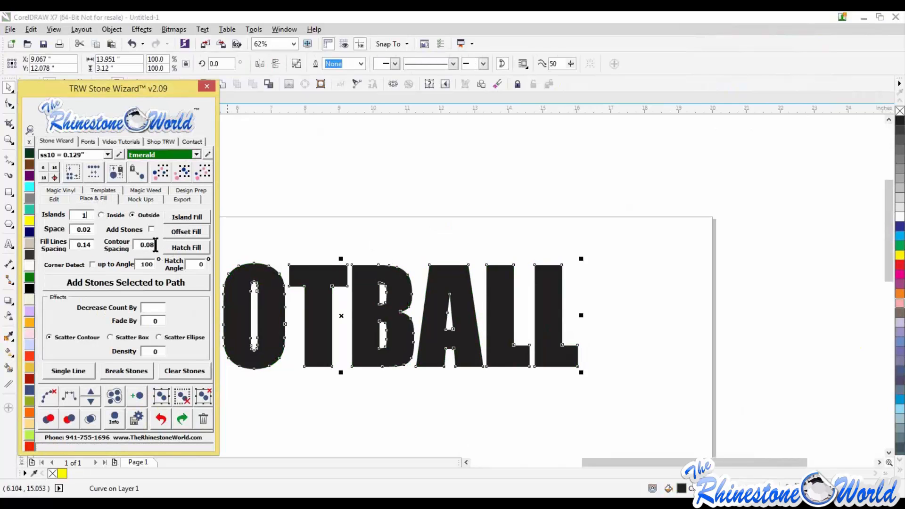
key(BackSpace)
key(BackSpace)
text(1)
click(169, 216)
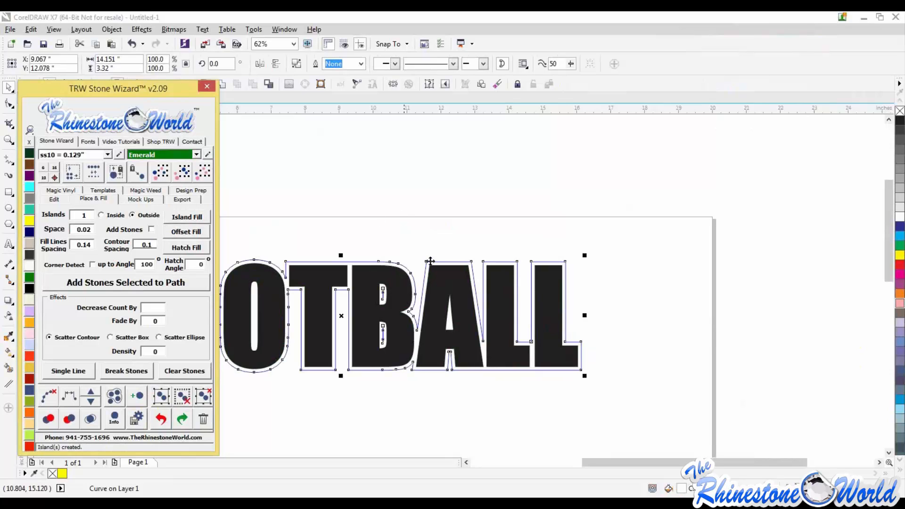
click(29, 208)
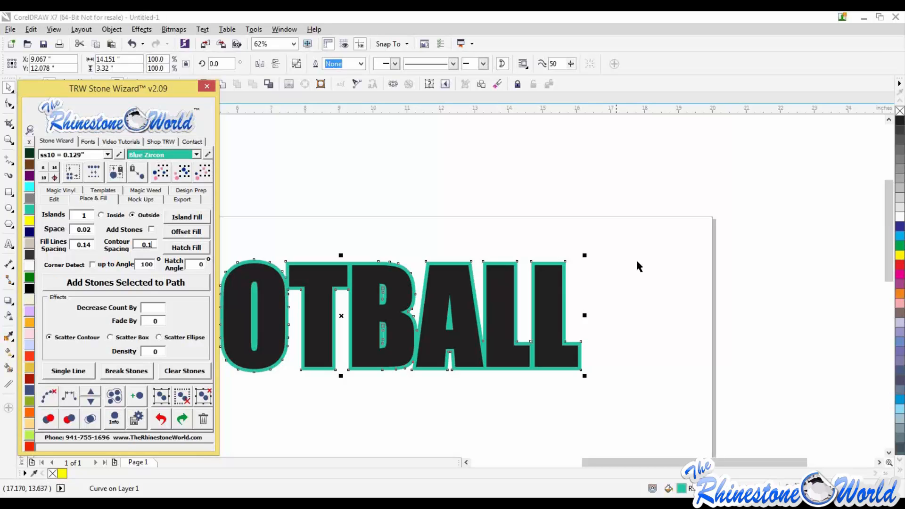
- Delete the Blue Zircon island behind the lettering
click(588, 293)
click(565, 305)
key(Delete)
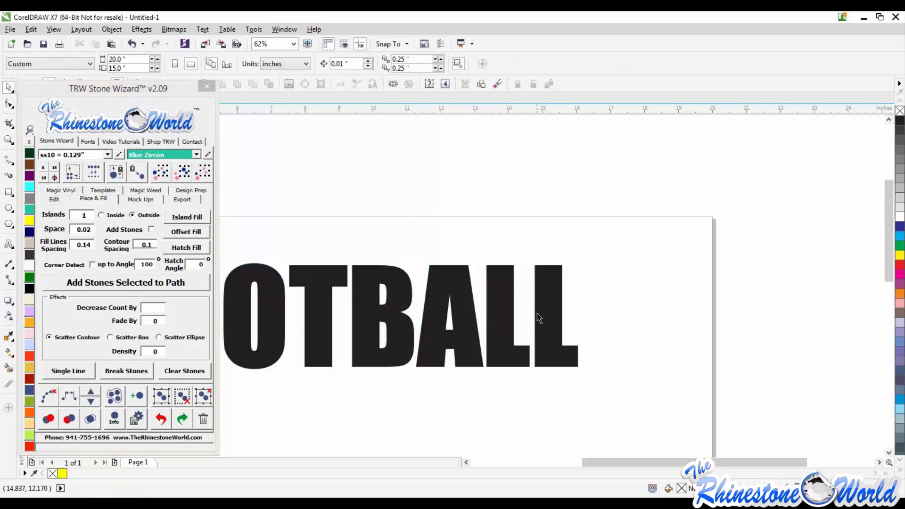
- Move the black FOOTBALL lettering about 4.5 inches right and 1.25 inches up
drag(536, 313, 689, 269)
scroll(689, 269, down, 1)
scroll(630, 250, up, 1)
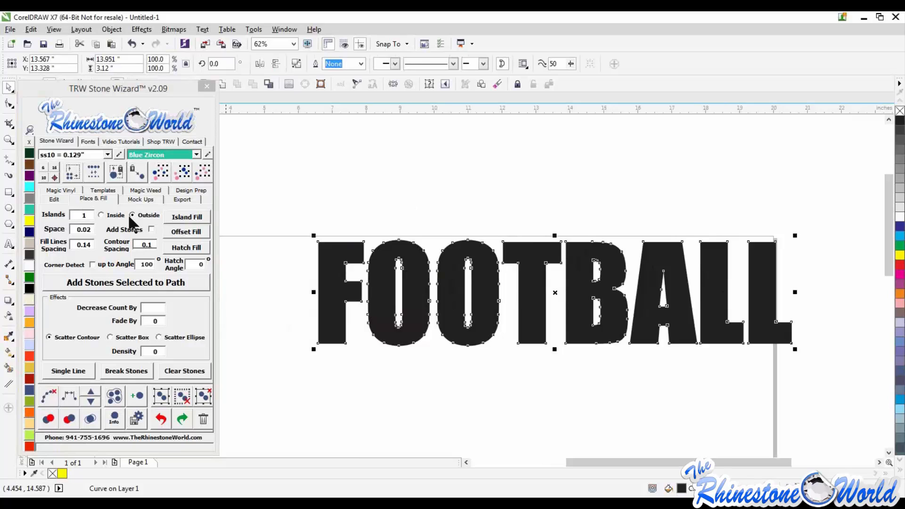
- Create an outside island around the lettering with a contour spacing of 1, and undo the island
click(154, 245)
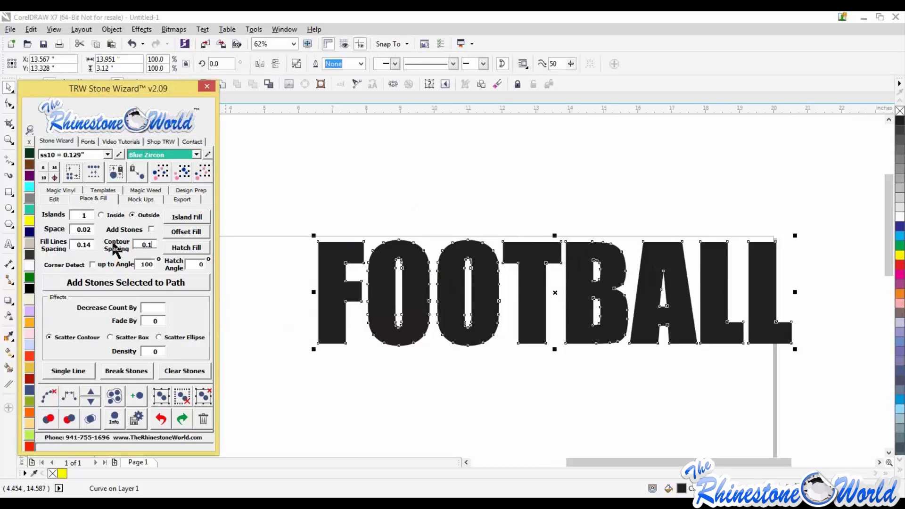
key(BackSpace)
key(BackSpace)
key(BackSpace)
text(1)
click(180, 220)
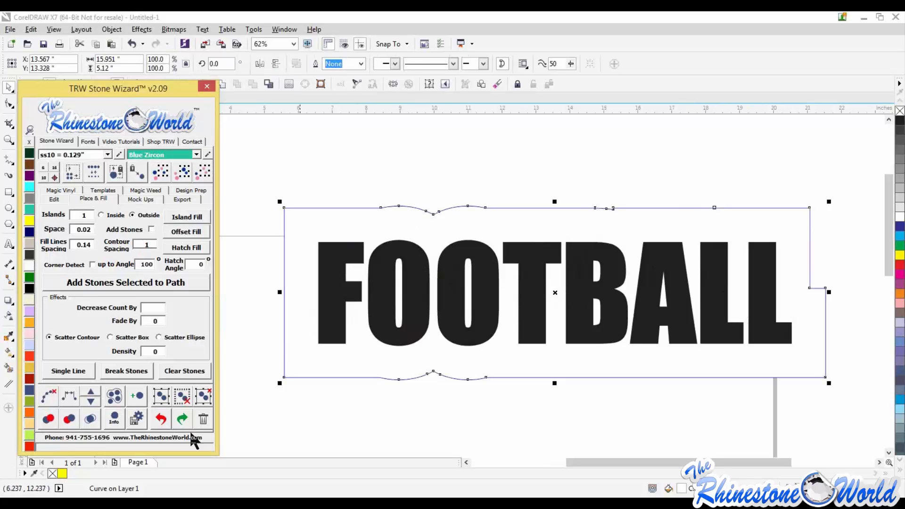
click(162, 419)
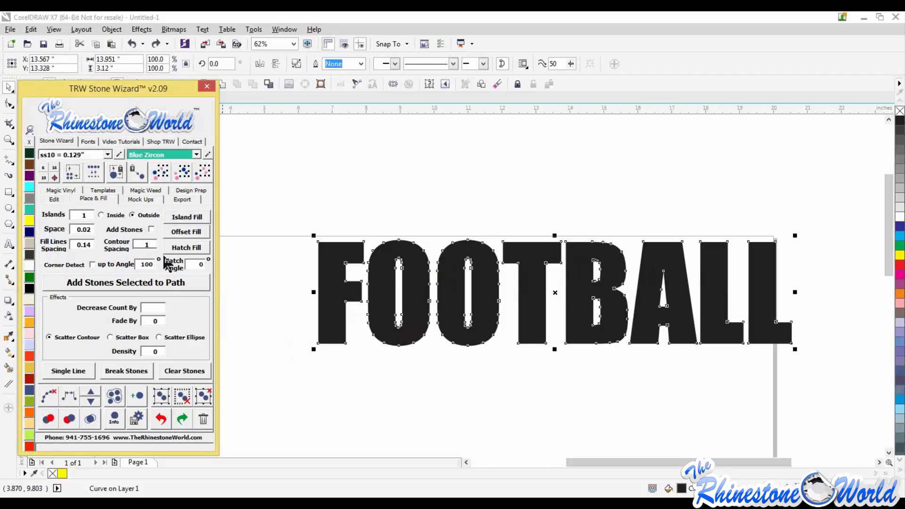
- Create one outside island around the lettering with a contour spacing of .09 and inspect its outline
key(BackSpace)
text(.09)
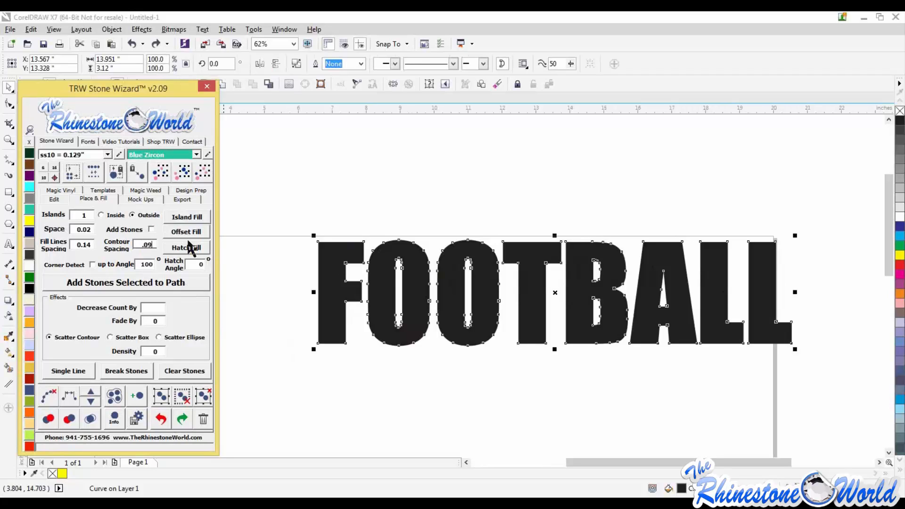
click(191, 218)
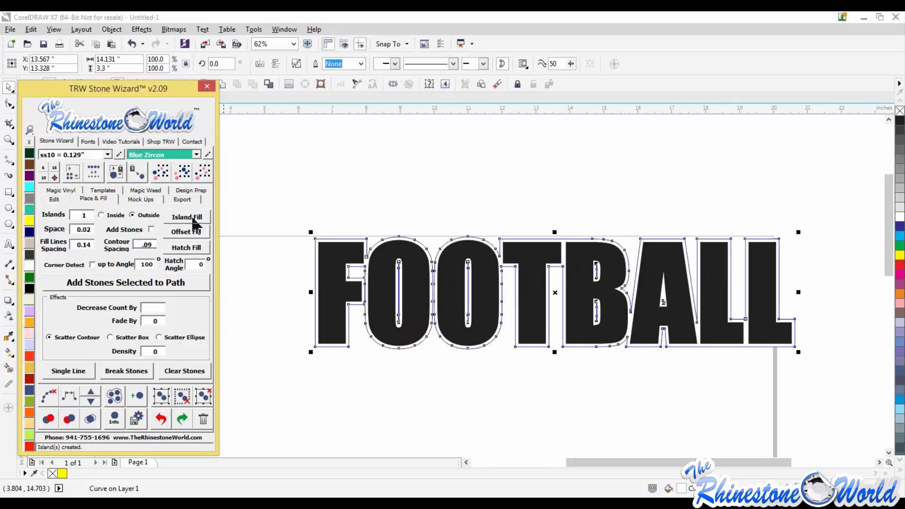
click(424, 229)
scroll(423, 229, up, 5)
scroll(423, 229, down, 5)
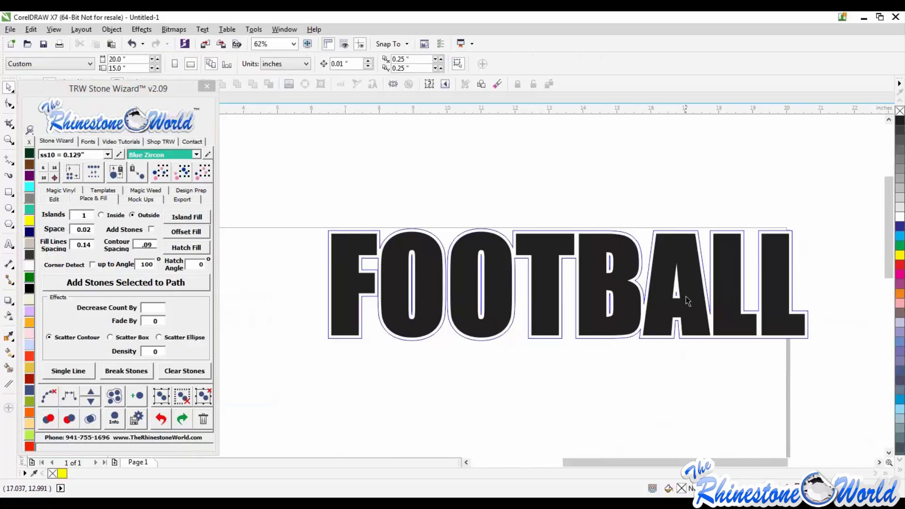
- Delete the FOOTBALL lettering together with its island, leaving the page empty
drag(286, 203, 874, 398)
key(Delete)
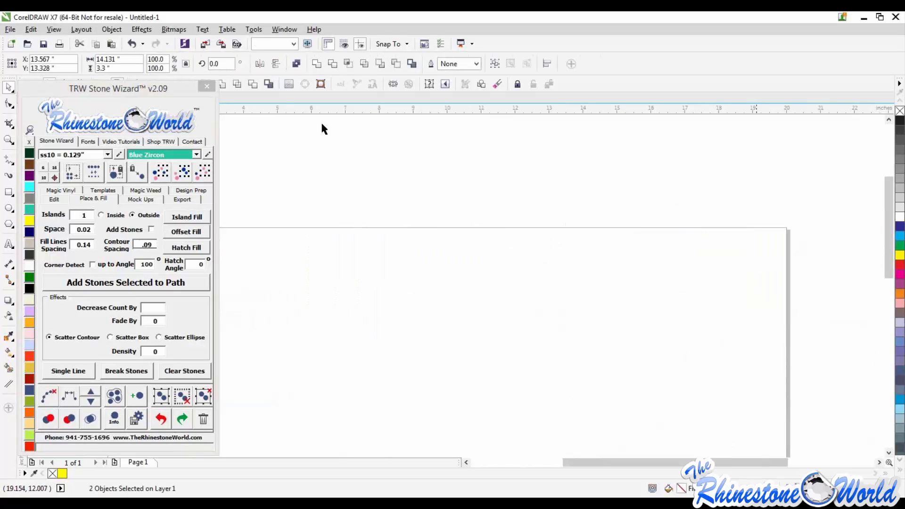
drag(170, 91, 838, 87)
click(298, 185)
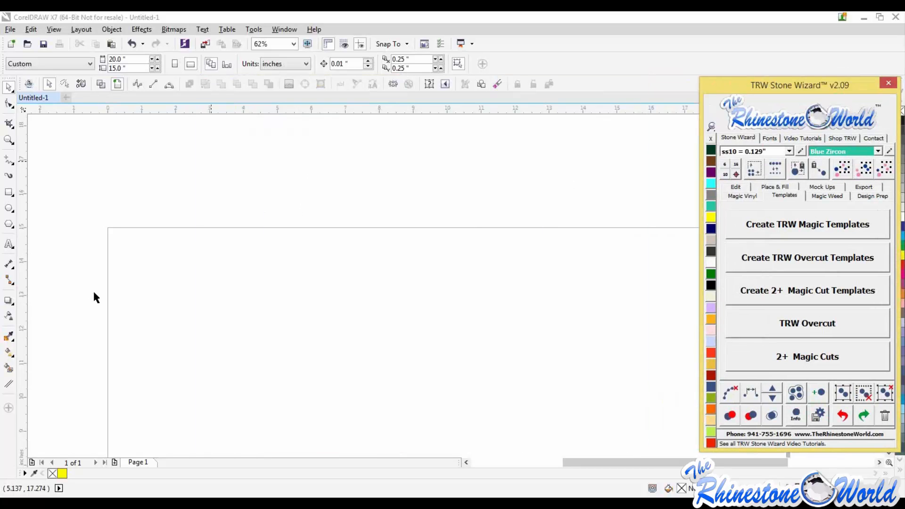
- Import the LOVE football player rhinestone EPS as editable, with its text as curves
drag(0, 330, 254, 264)
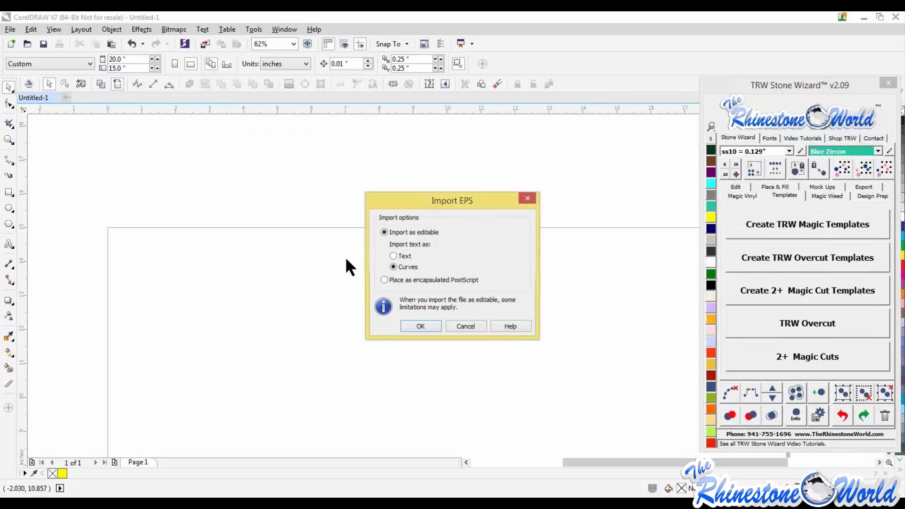
click(420, 326)
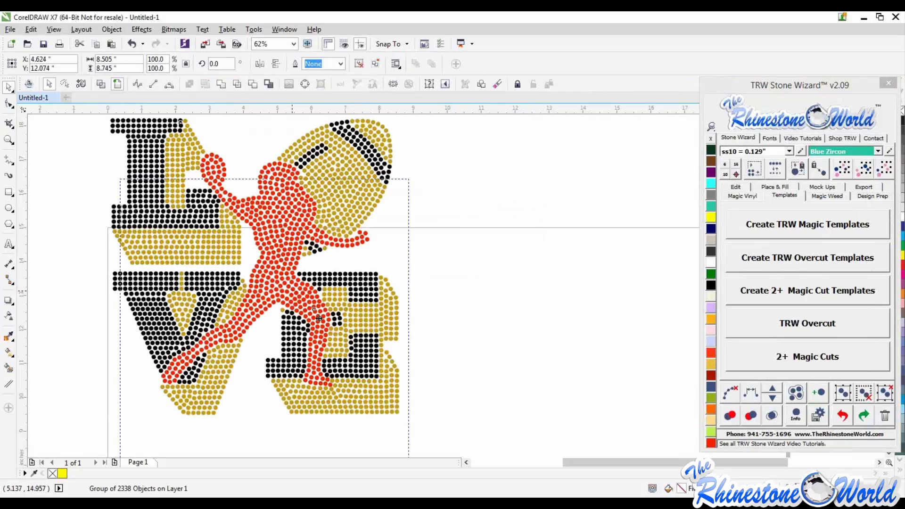
scroll(383, 349, down, 3)
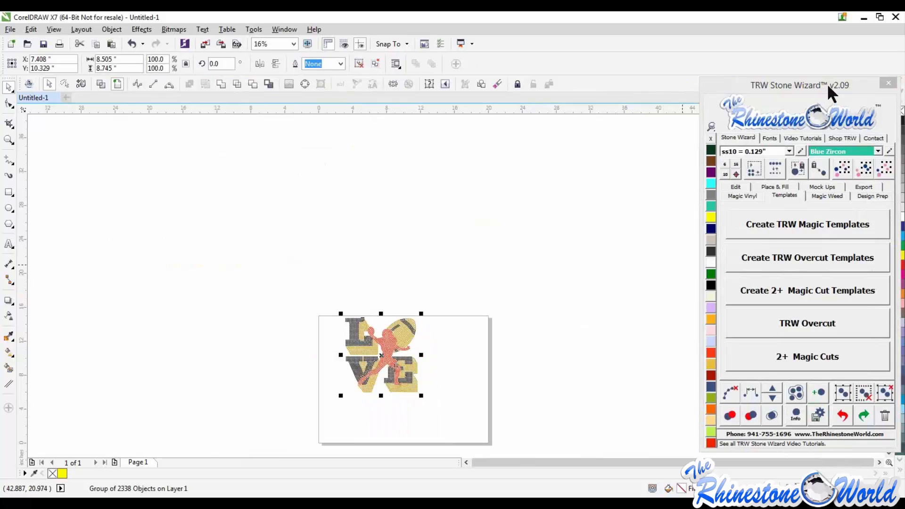
- Move the imported LOVE design about 2.3 inches right and 1.1 inches down on the page
drag(832, 93, 733, 57)
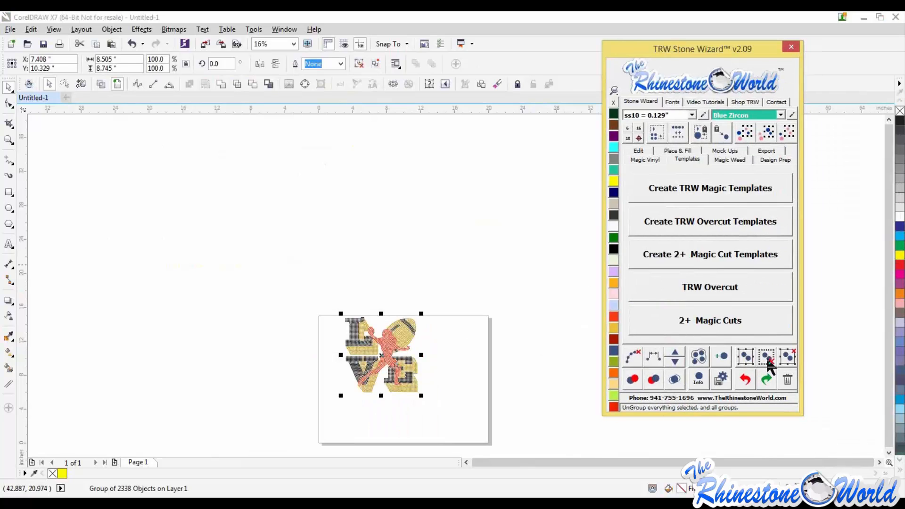
click(486, 375)
click(416, 388)
drag(412, 374, 425, 403)
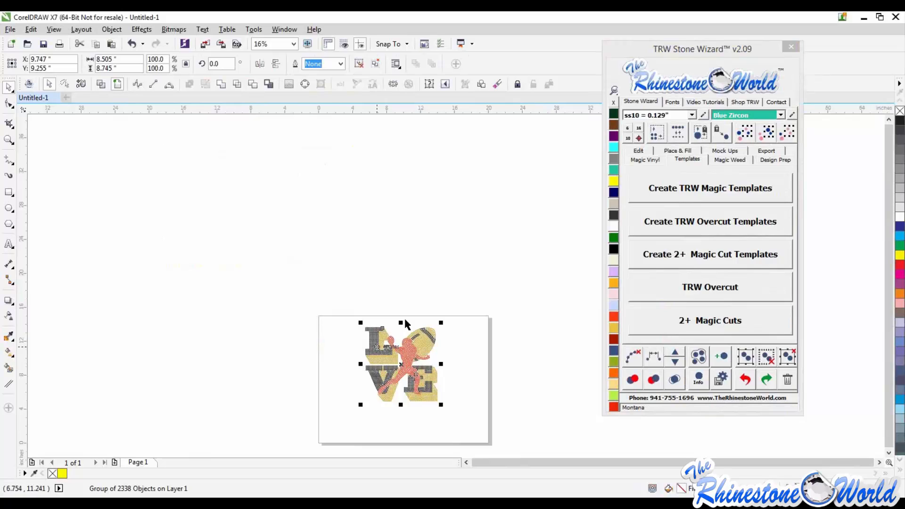
- Ungroup everything in the imported LOVE design and select a single black stone at the foot of the L
click(767, 362)
click(467, 383)
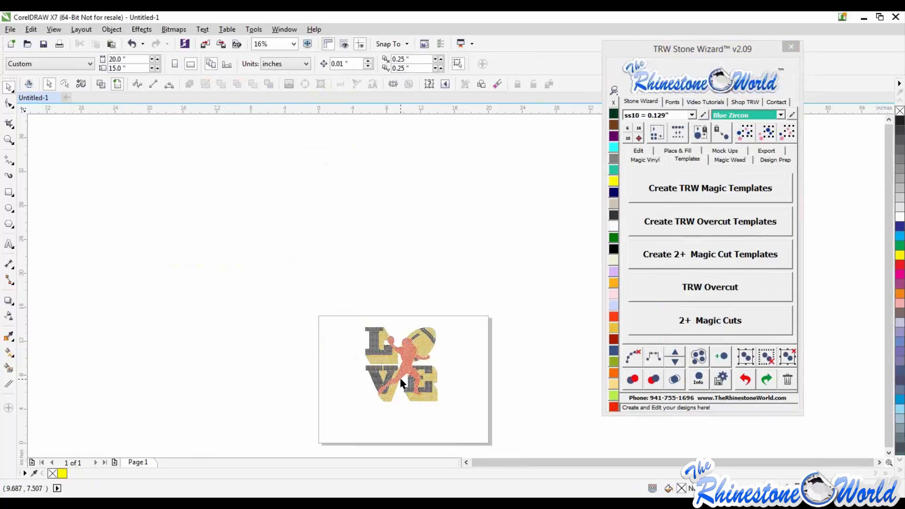
scroll(402, 379, up, 4)
click(408, 365)
click(271, 263)
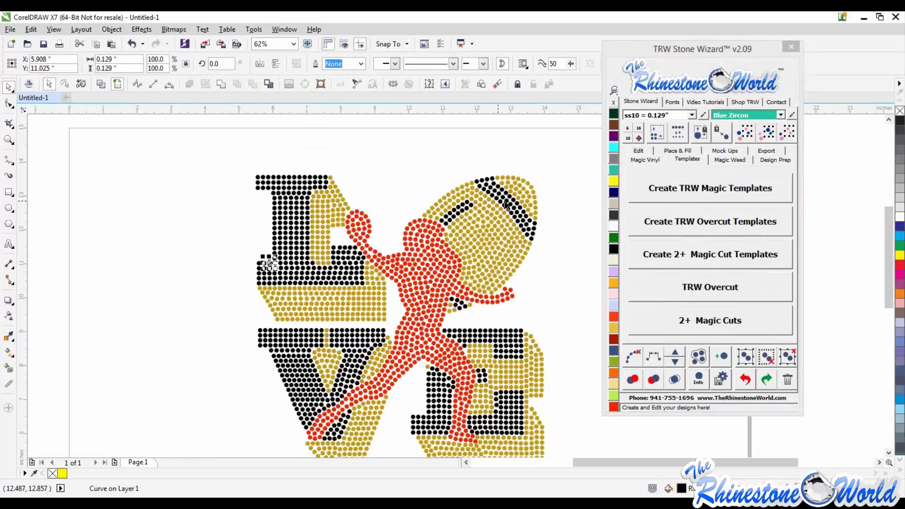
- Create TRW Magic Templates from the entire LOVE football player design
click(506, 200)
click(528, 243)
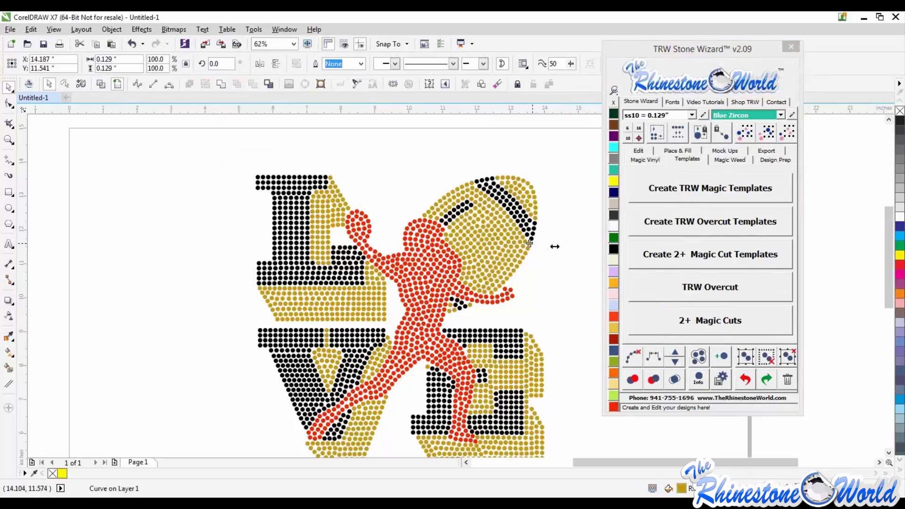
click(552, 261)
scroll(550, 260, down, 4)
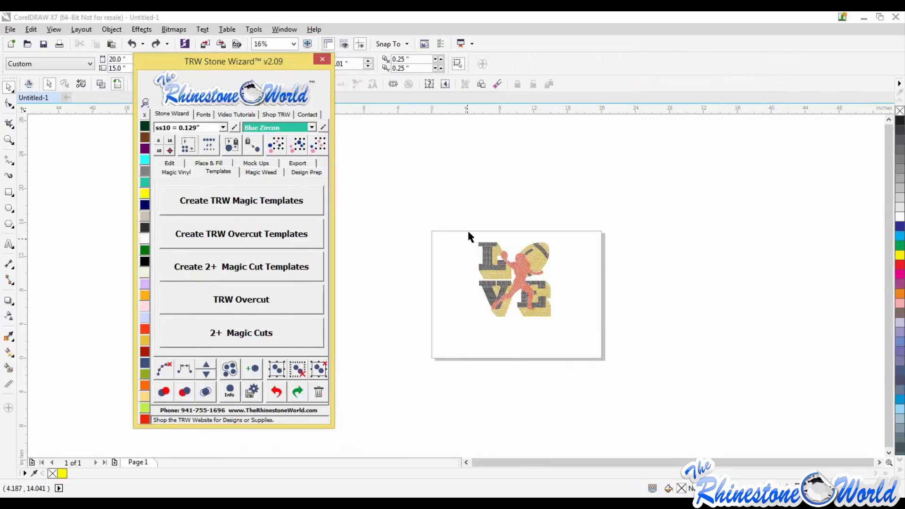
drag(446, 209, 614, 335)
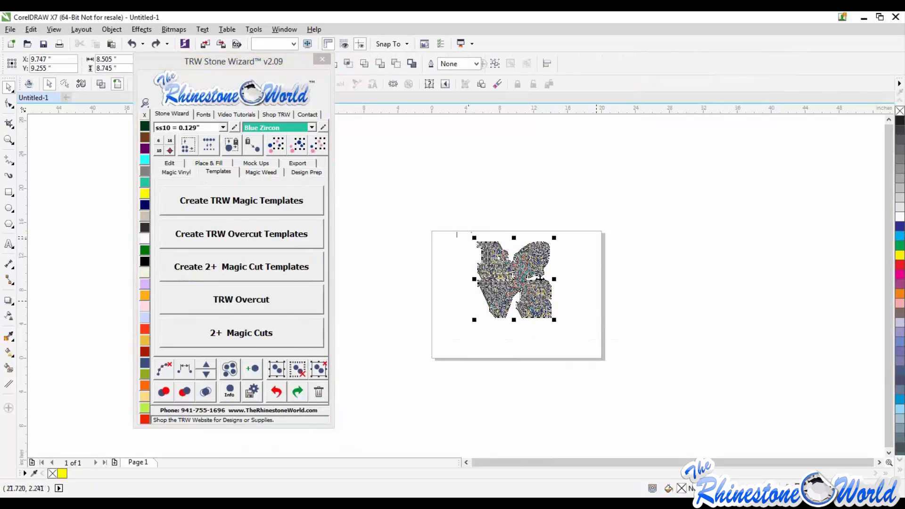
click(233, 200)
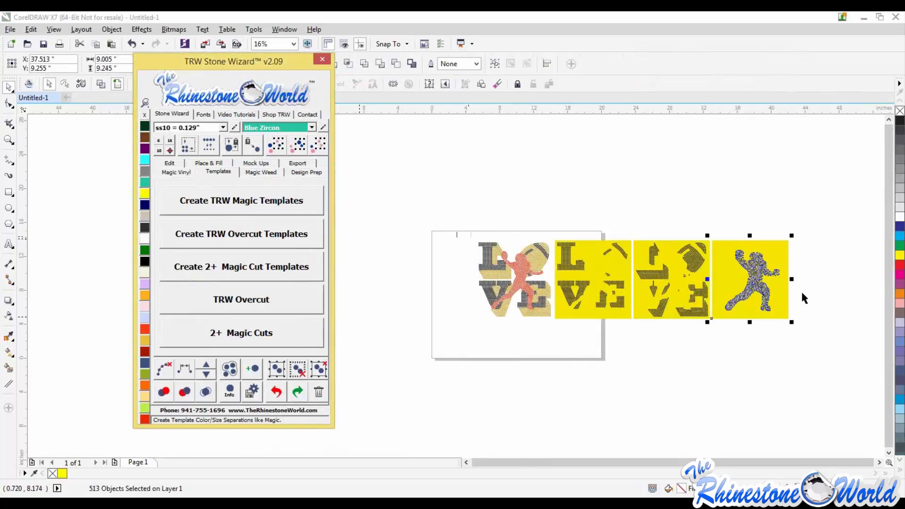
- Apply 2+ Magic Cuts to the stones in the three yellow color-separation templates
click(695, 381)
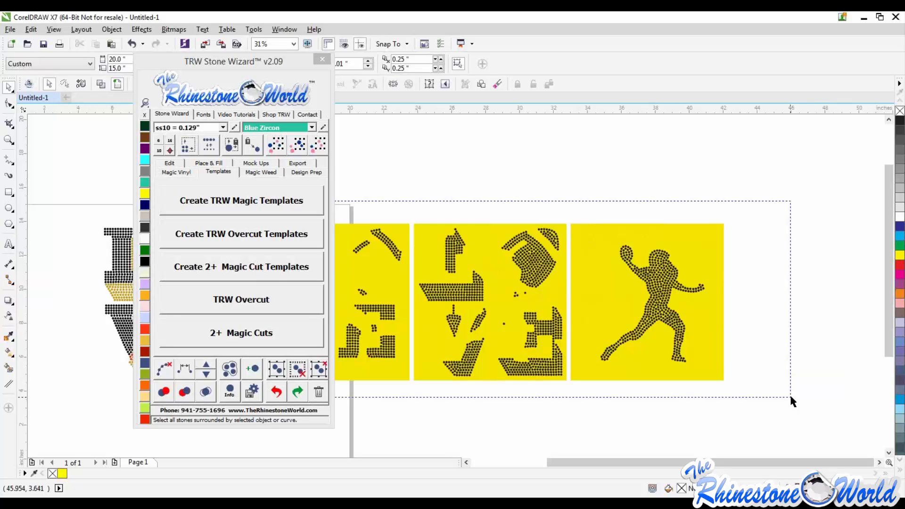
click(248, 336)
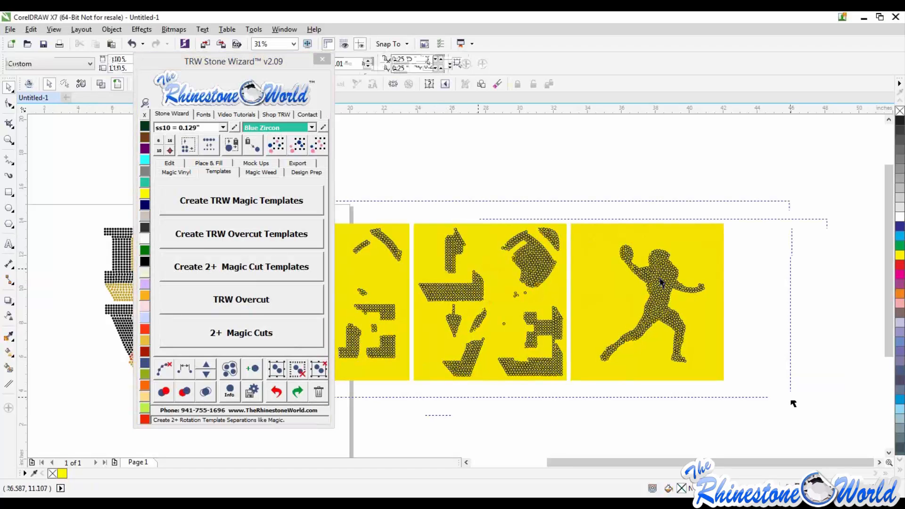
scroll(652, 228, up, 7)
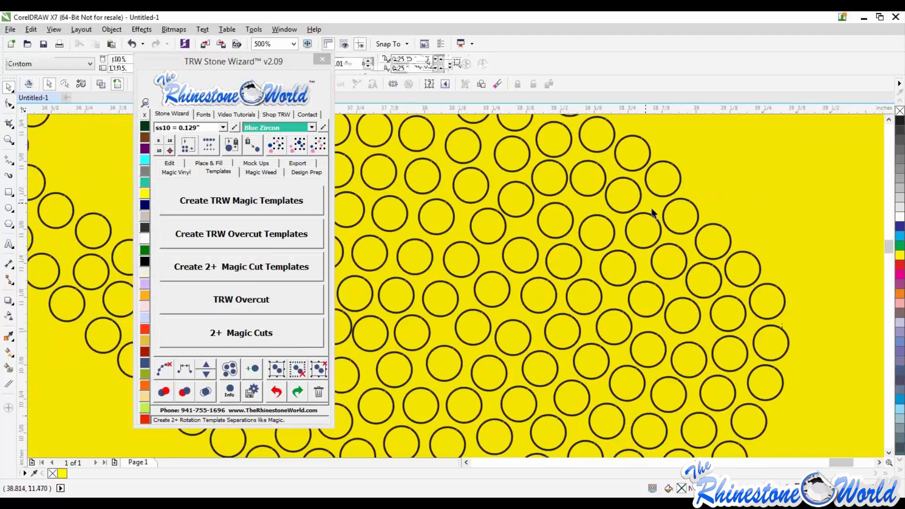
scroll(653, 216, up, 2)
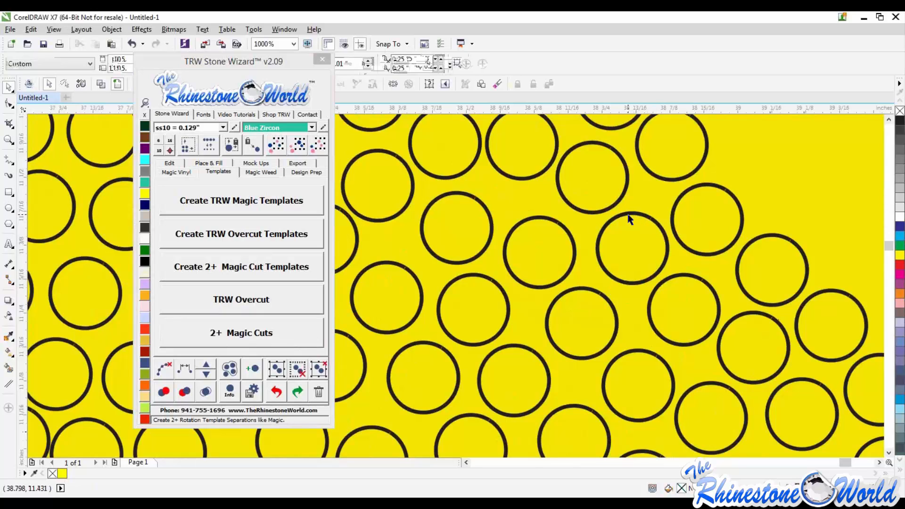
scroll(632, 215, down, 4)
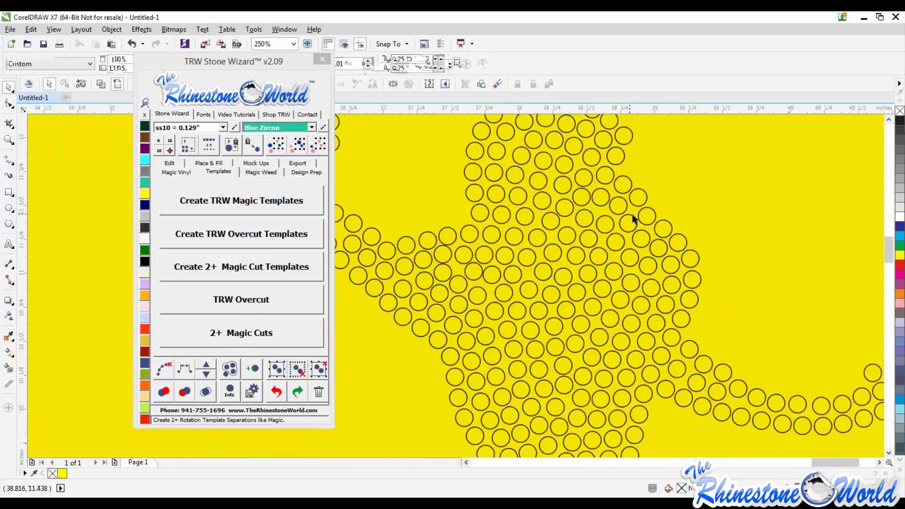
scroll(634, 214, down, 2)
scroll(642, 210, down, 4)
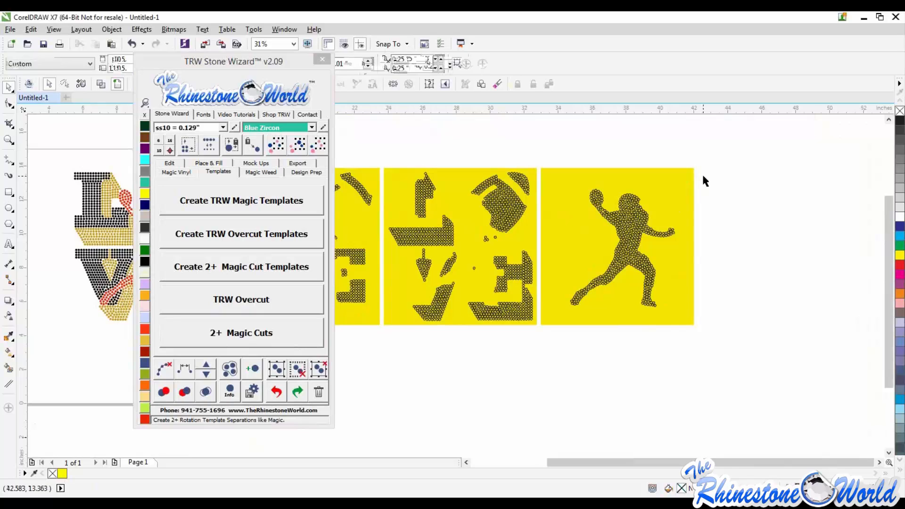
- Delete the three yellow magic cut templates beside the LOVE design
scroll(702, 174, down, 2)
drag(714, 168, 467, 293)
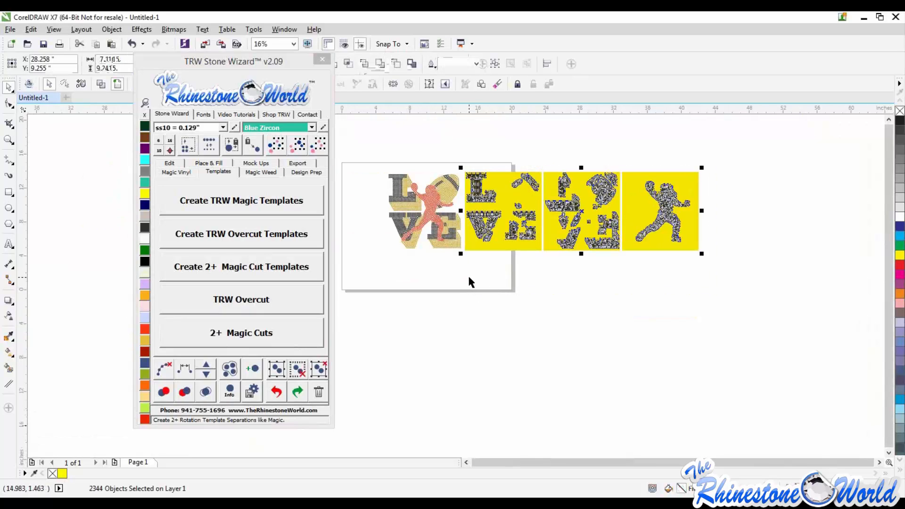
key(Delete)
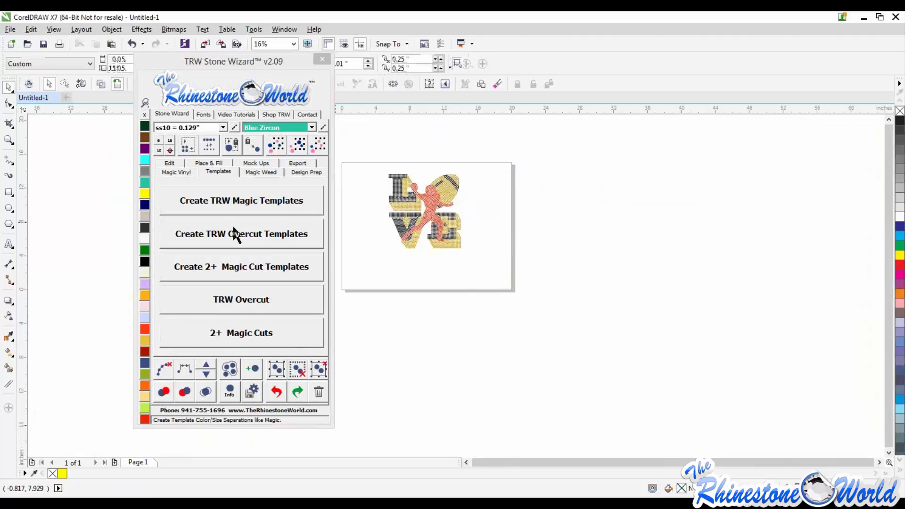
- Create TRW Overcut Templates from the whole LOVE design and examine the cut circles around the player's raised hand
drag(360, 148, 509, 263)
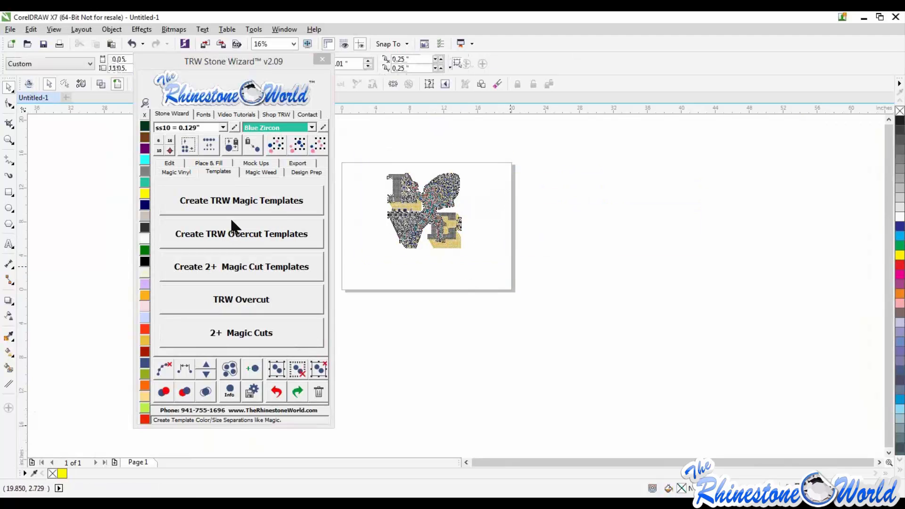
click(234, 235)
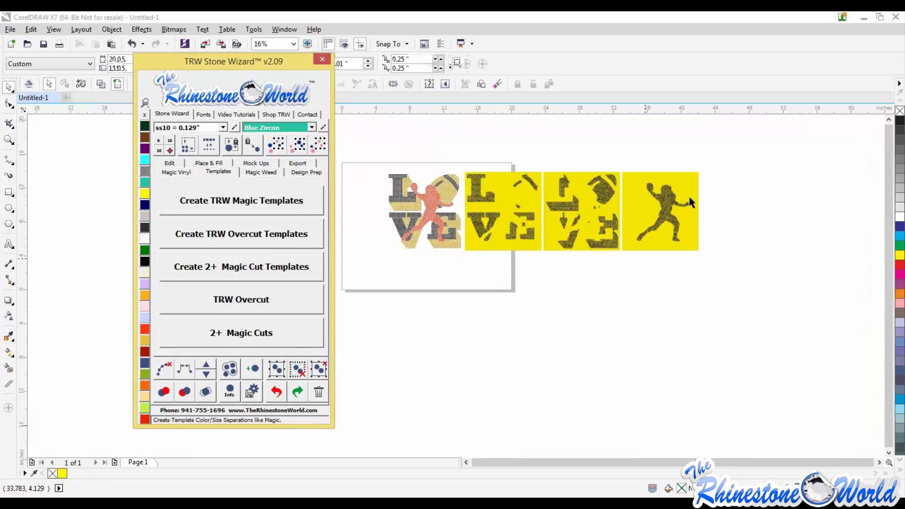
scroll(659, 192, up, 3)
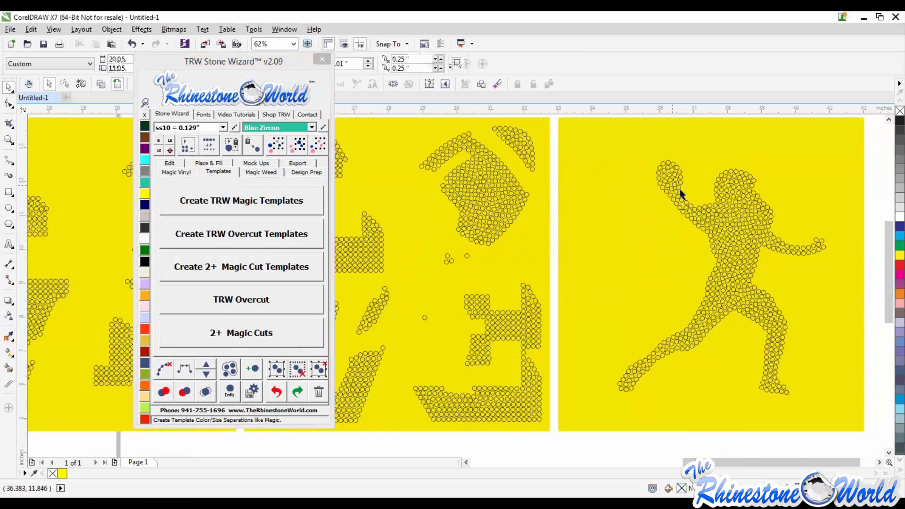
scroll(688, 174, up, 3)
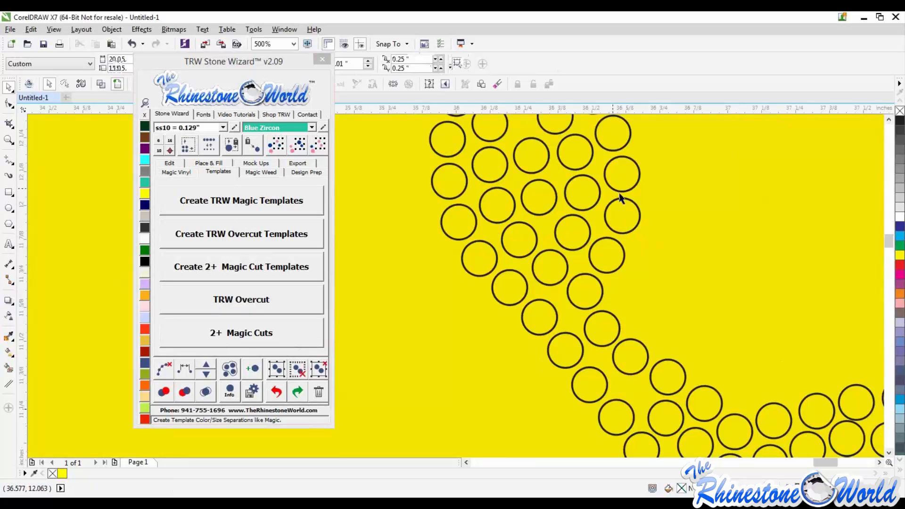
scroll(620, 203, down, 3)
scroll(620, 194, up, 3)
scroll(621, 194, down, 3)
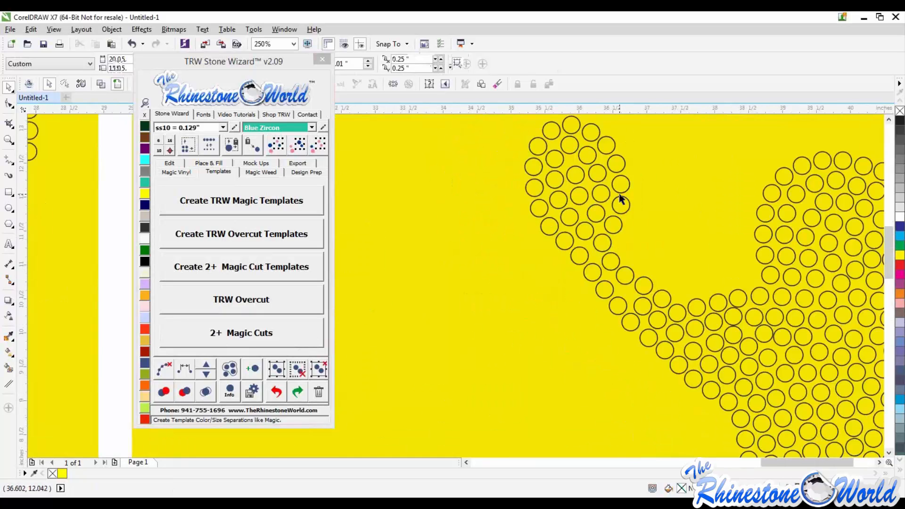
scroll(620, 199, down, 3)
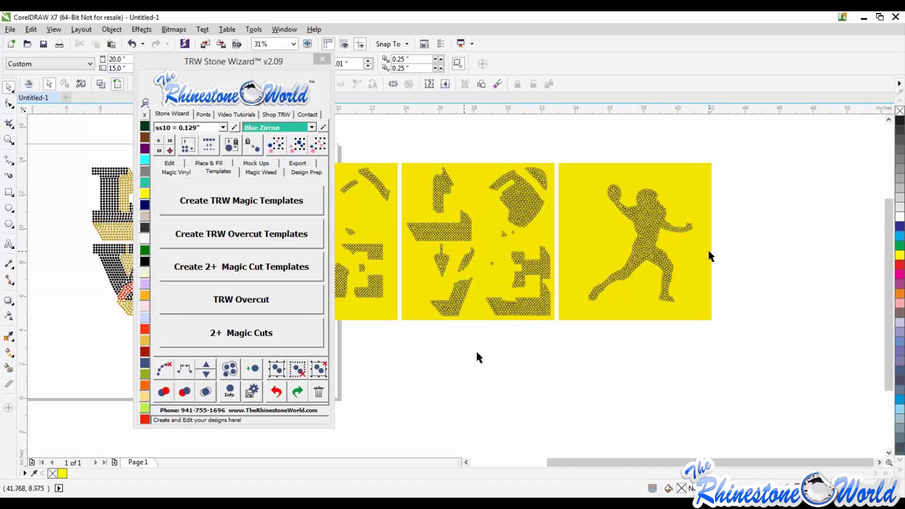
- Delete the yellow overcut templates, keeping the LOVE design on the page
drag(750, 151, 359, 351)
key(Delete)
scroll(402, 352, down, 1)
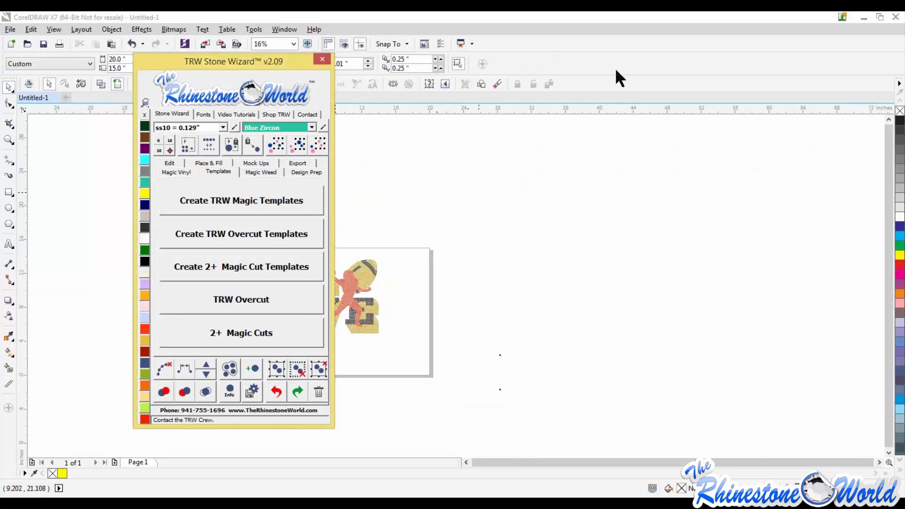
- Move the Stone Wizard window clear of the page and delete the LOVE design
drag(271, 65, 699, 92)
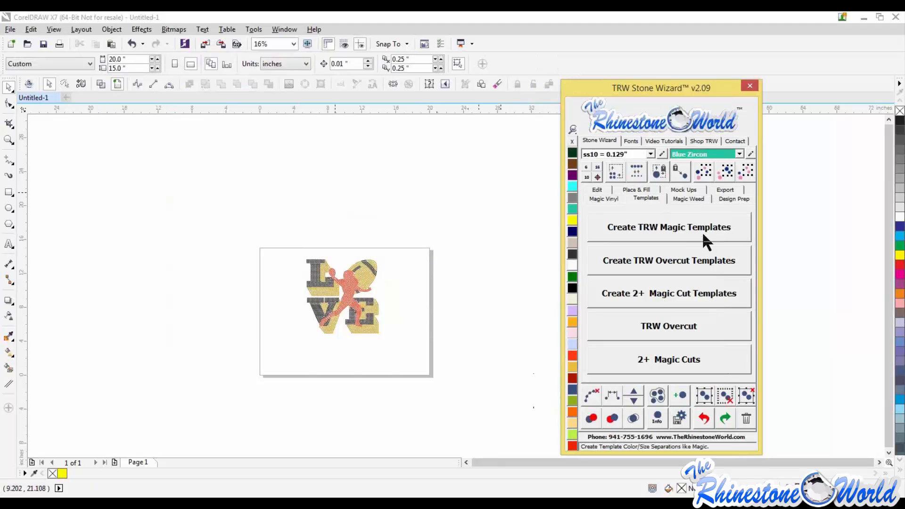
drag(234, 237, 487, 377)
key(Delete)
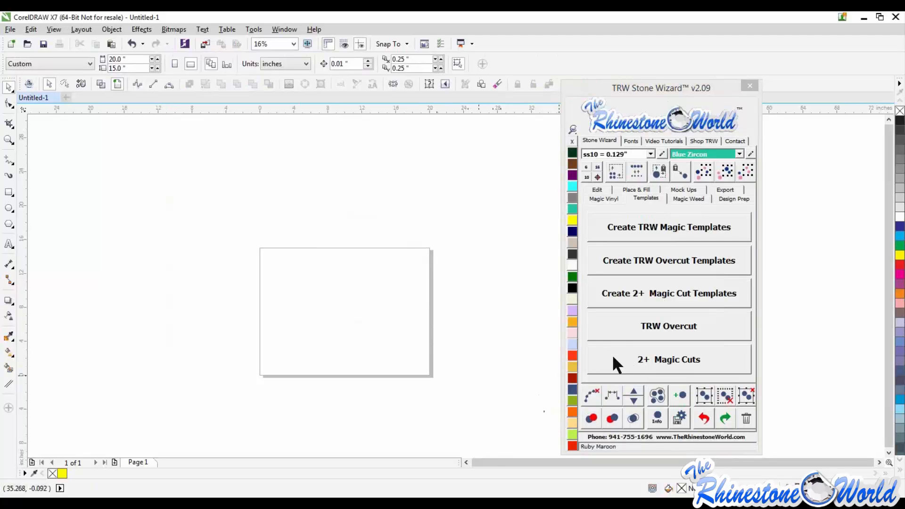
drag(675, 85, 780, 42)
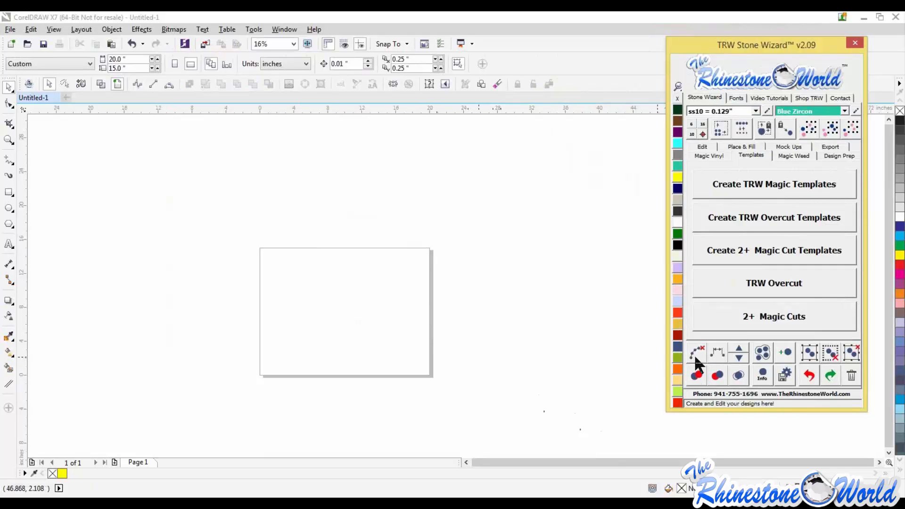
- Add the artistic text TRW in capitals to the upper part of the empty page
click(10, 225)
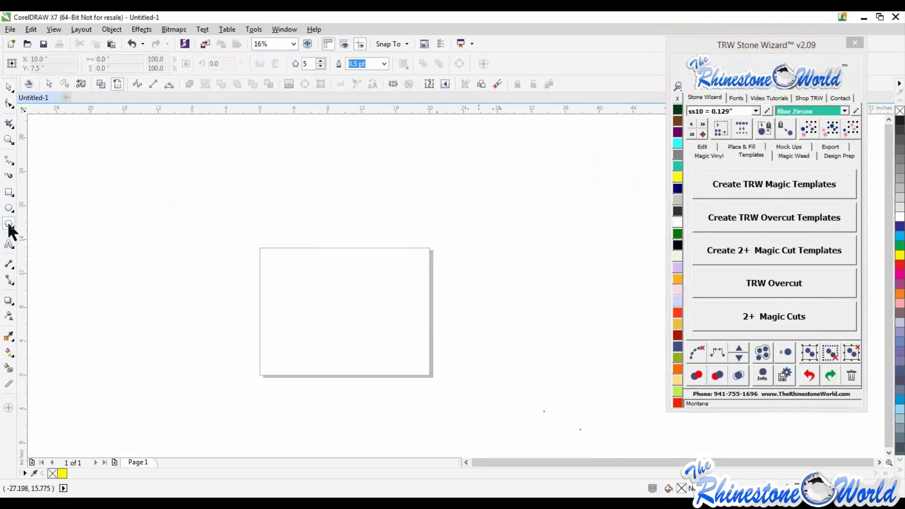
click(317, 289)
text(trw)
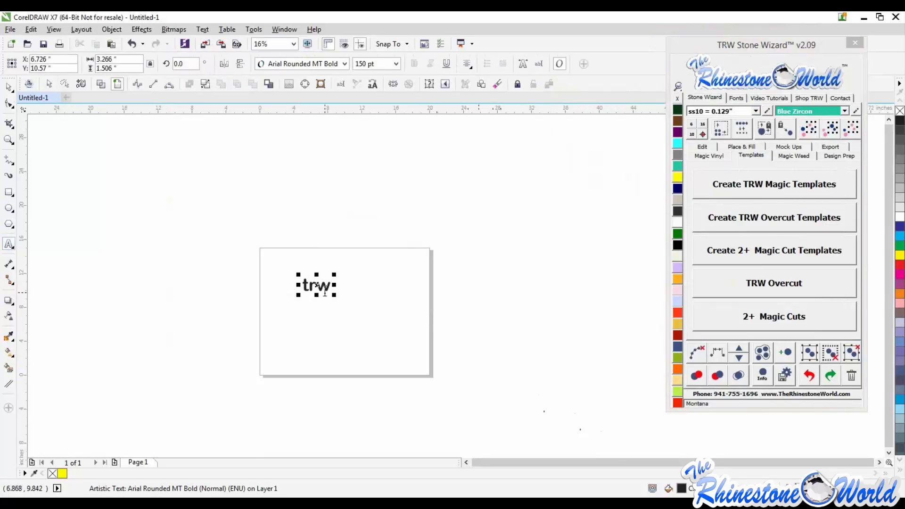
key(BackSpace)
key(BackSpace)
key(BackSpace)
text(TRW)
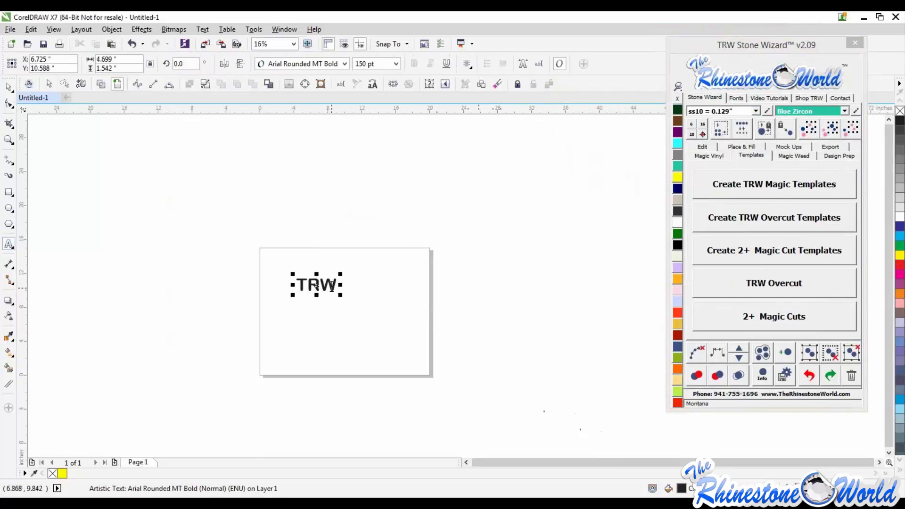
- Search the wizard's fonts for Impact and apply the favorite font TRW 130 Super Small to the TRW text
drag(337, 286, 297, 279)
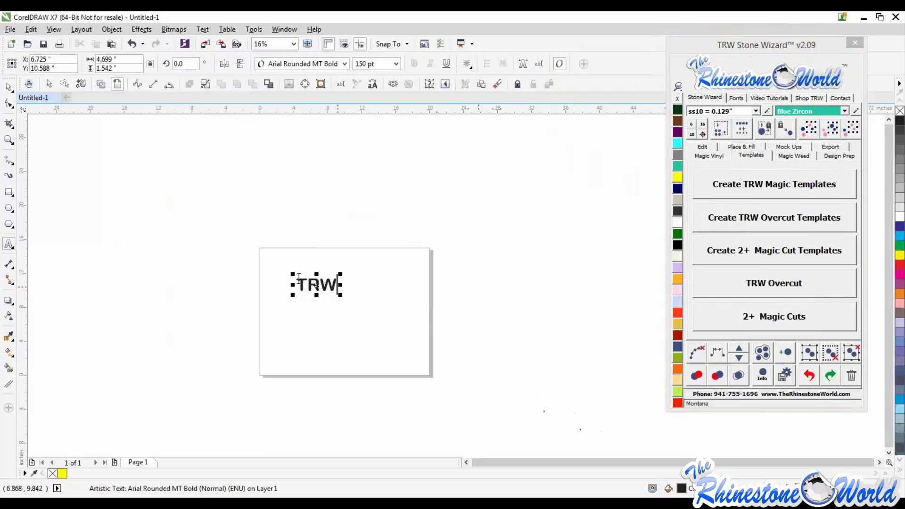
click(736, 97)
click(717, 214)
text(IMPACT)
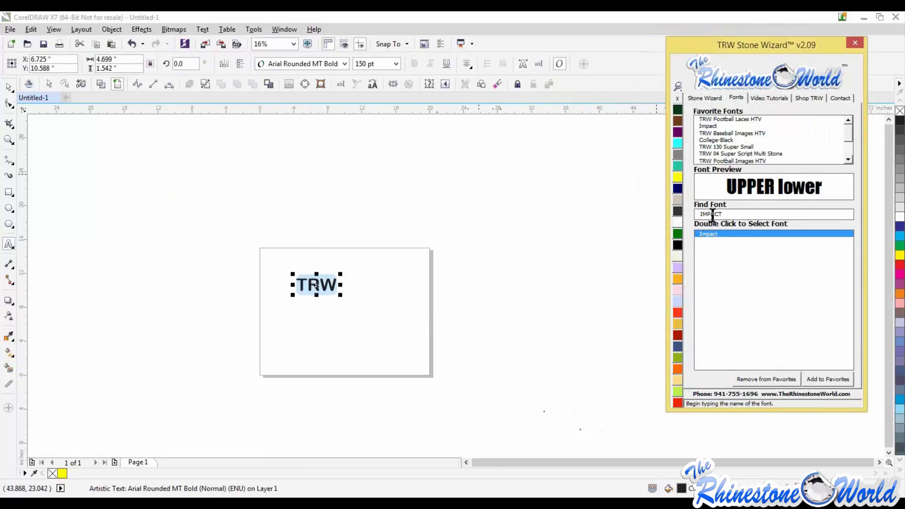
click(726, 147)
click(708, 235)
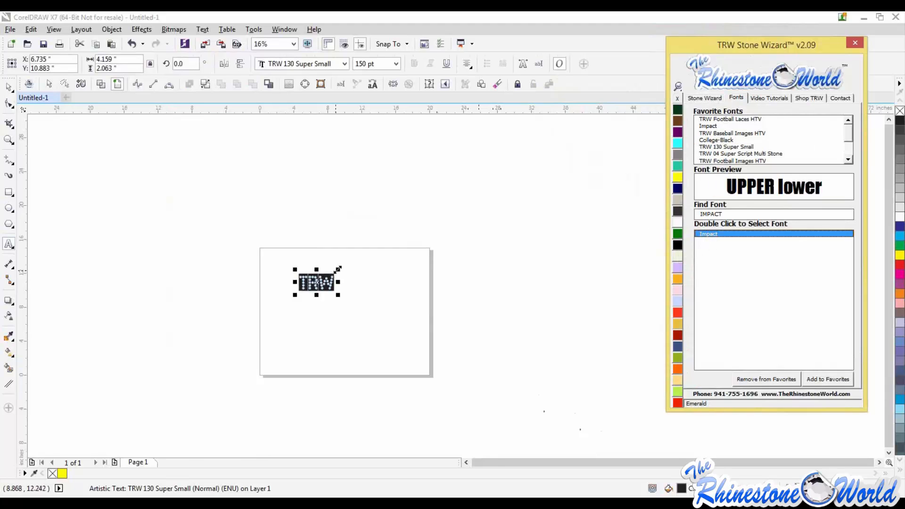
- Enlarge the TRW text to about 12.1 inches wide and set its font to College-Black, found by searching for "col"
drag(338, 269, 406, 235)
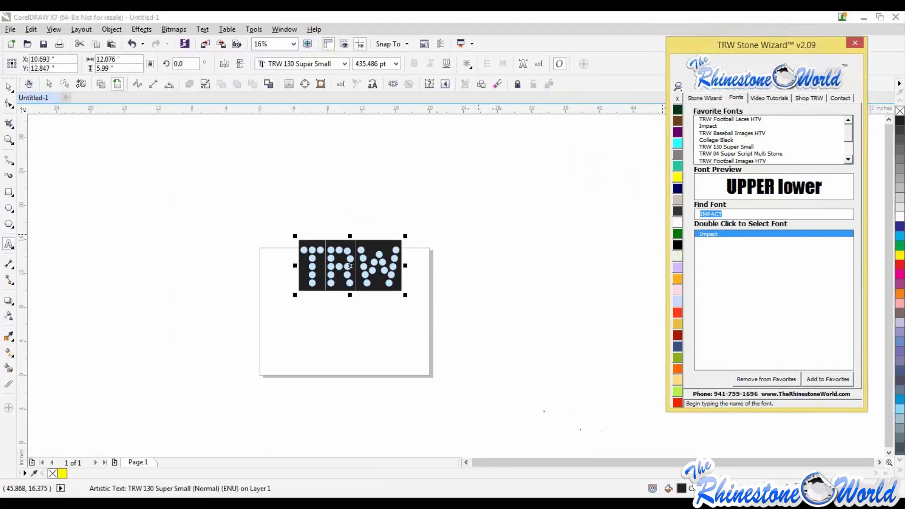
text(c)
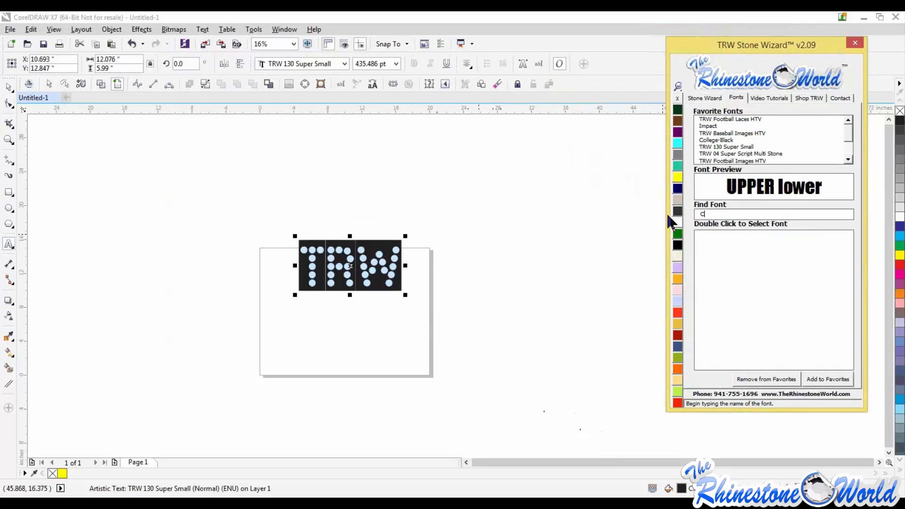
text(ol)
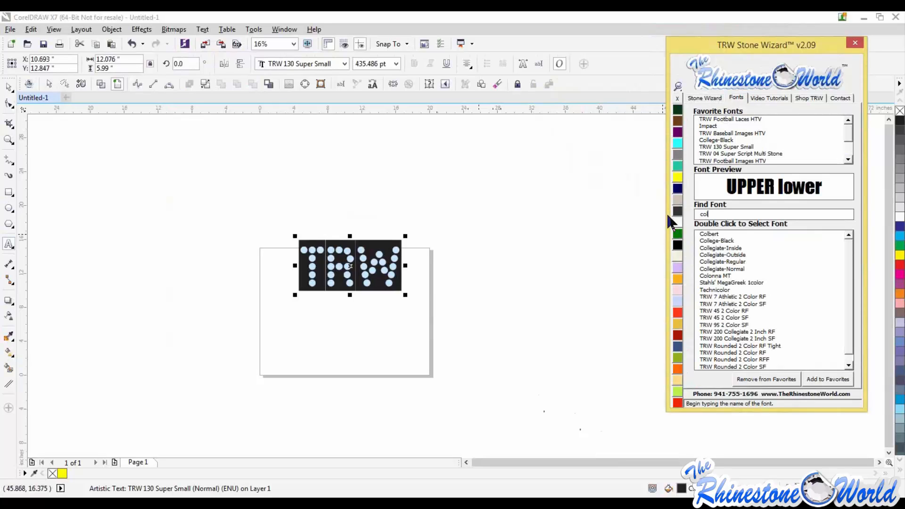
double_click(726, 241)
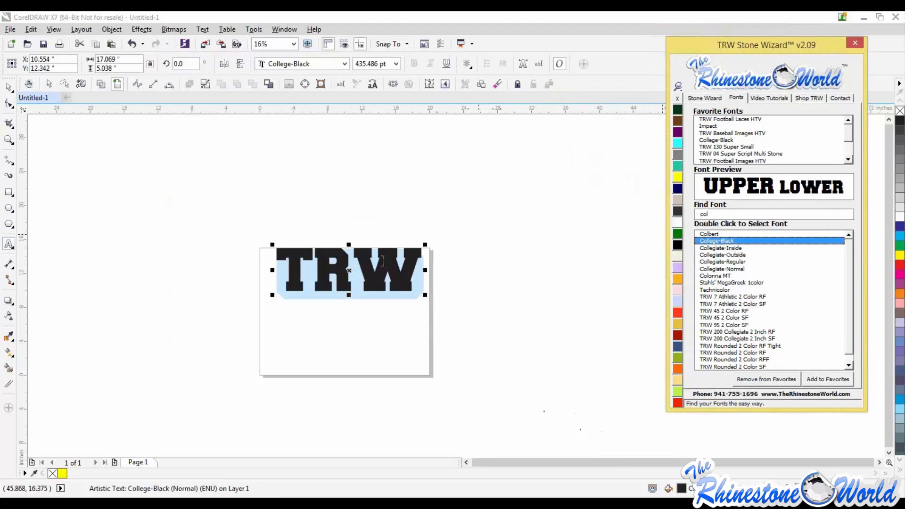
- Return to the wizard's template tools, scale the TRW text to about 12.5 inches wide and place it lower on the page
click(691, 100)
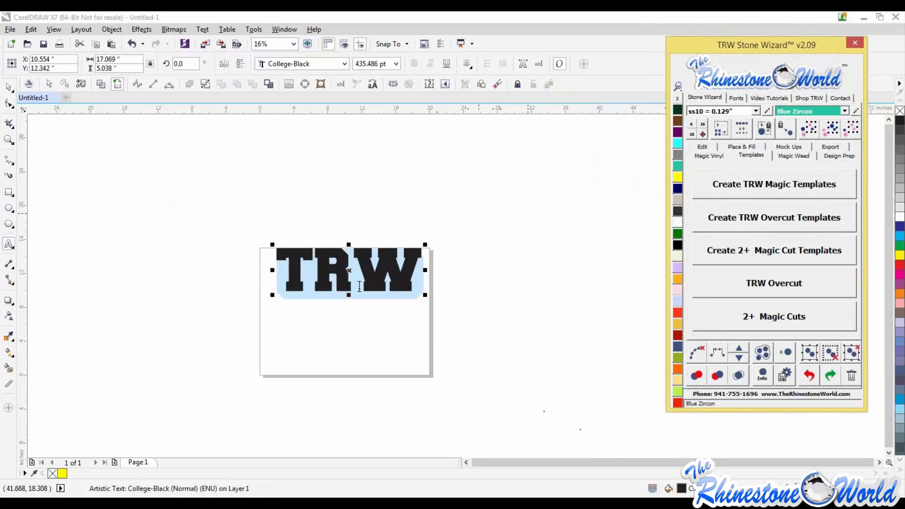
drag(427, 244, 463, 234)
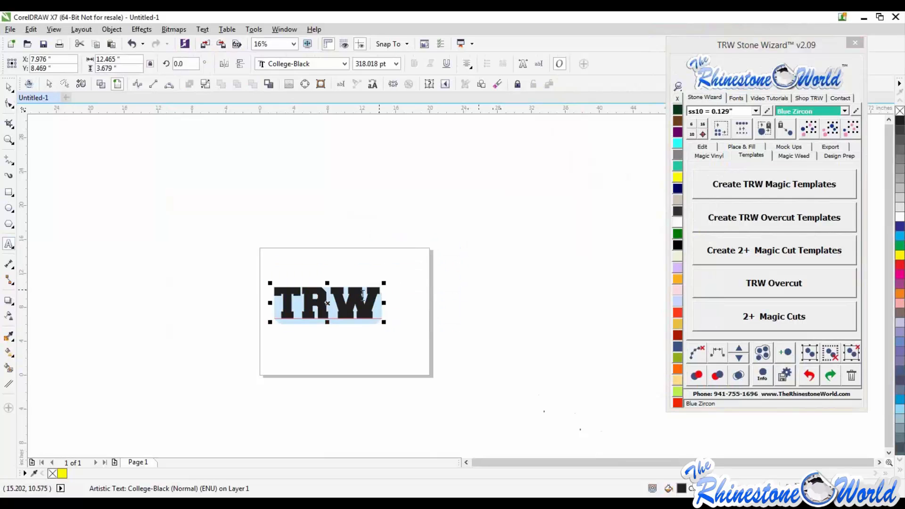
scroll(333, 301, up, 1)
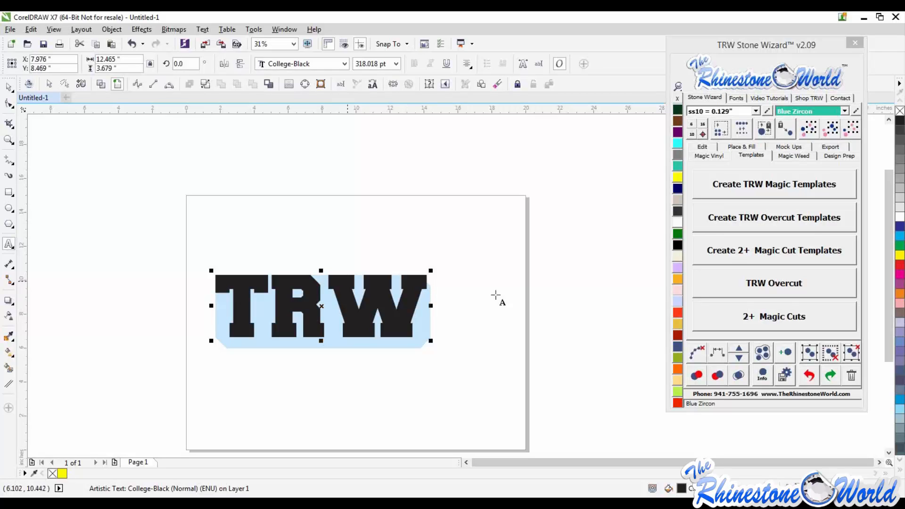
- Outline the TRW text with ss10 Blue Zircon stones placed along its path
click(737, 148)
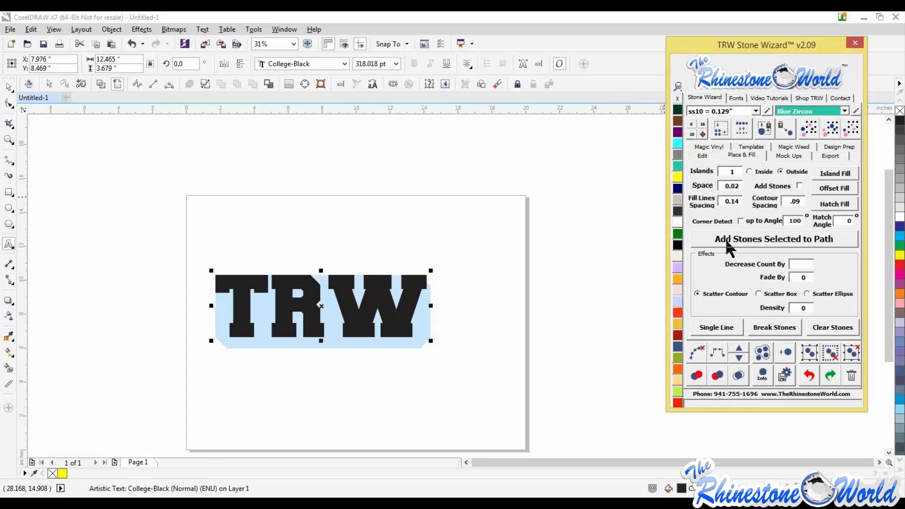
click(471, 353)
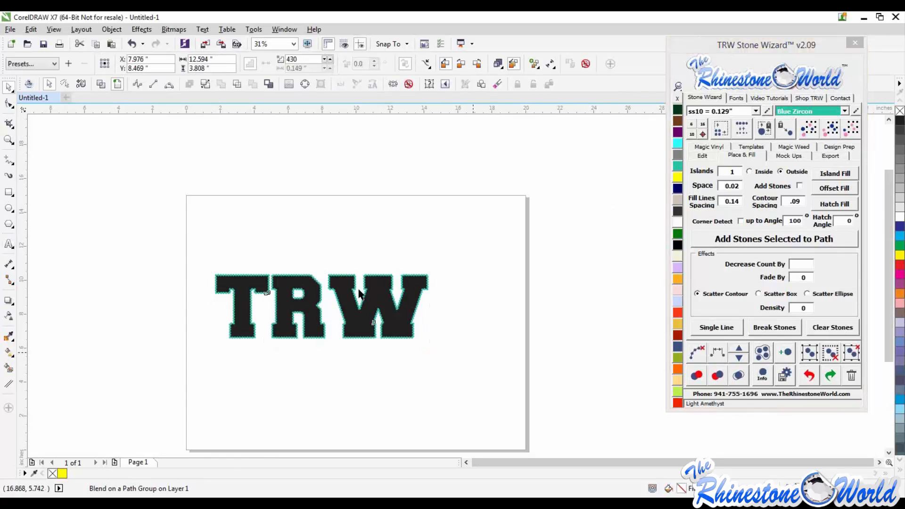
scroll(307, 295, up, 3)
scroll(299, 288, down, 3)
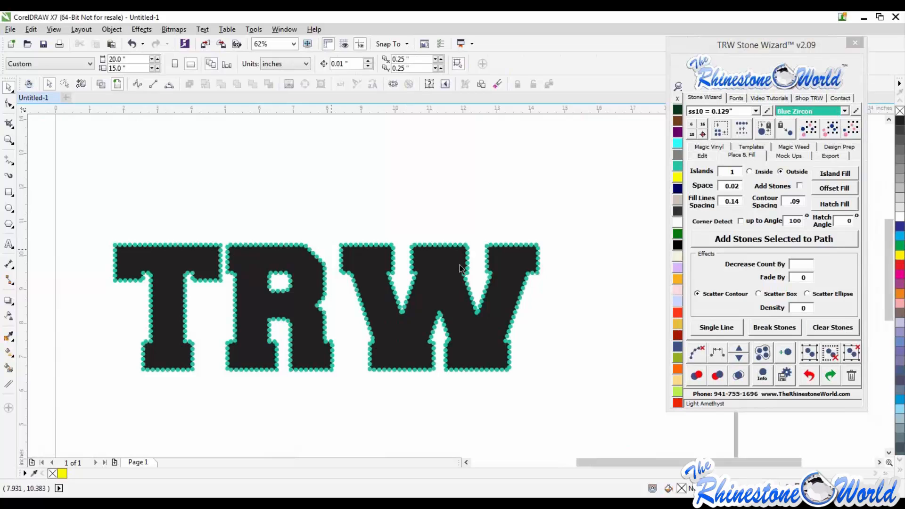
- Clear the path from the stoned TRW text so only the stones are left
drag(92, 219, 581, 397)
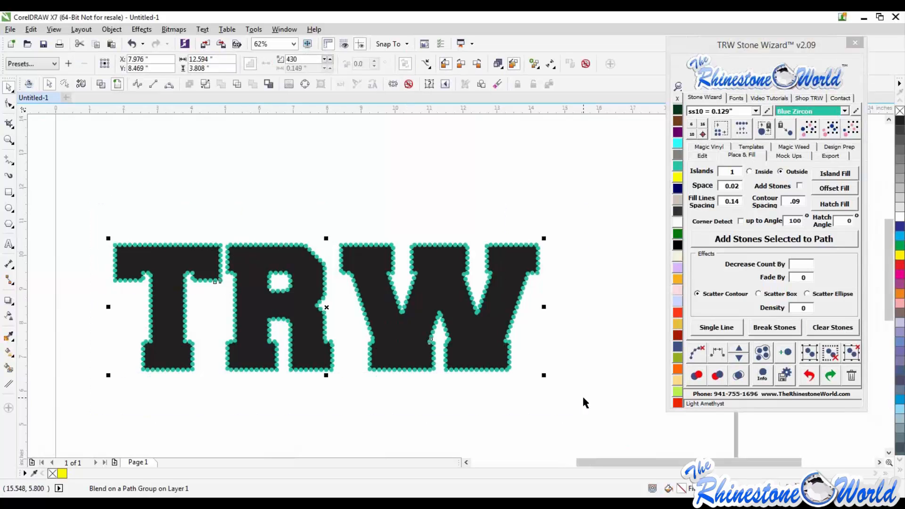
click(695, 352)
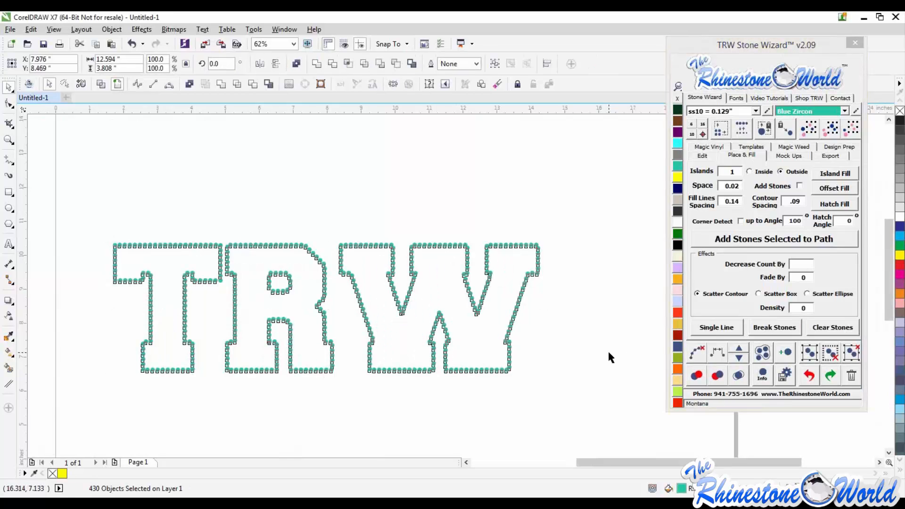
scroll(611, 350, down, 1)
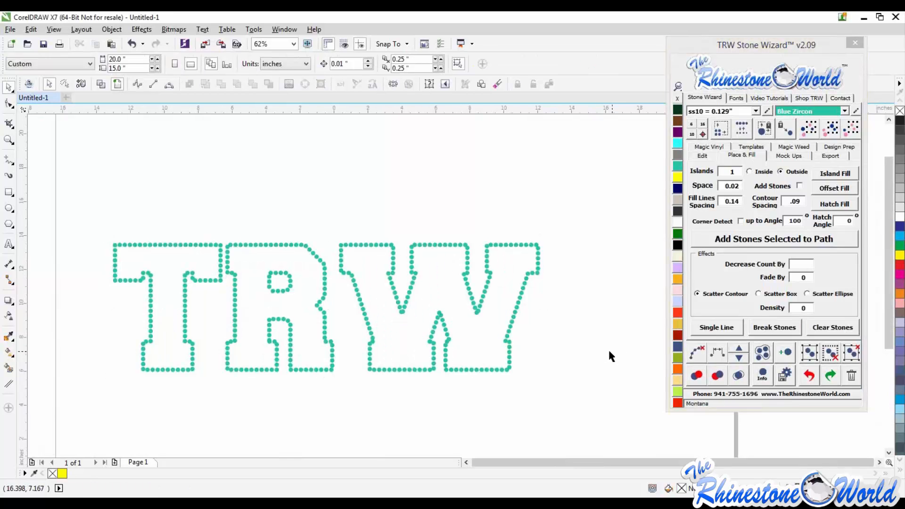
scroll(582, 338, up, 1)
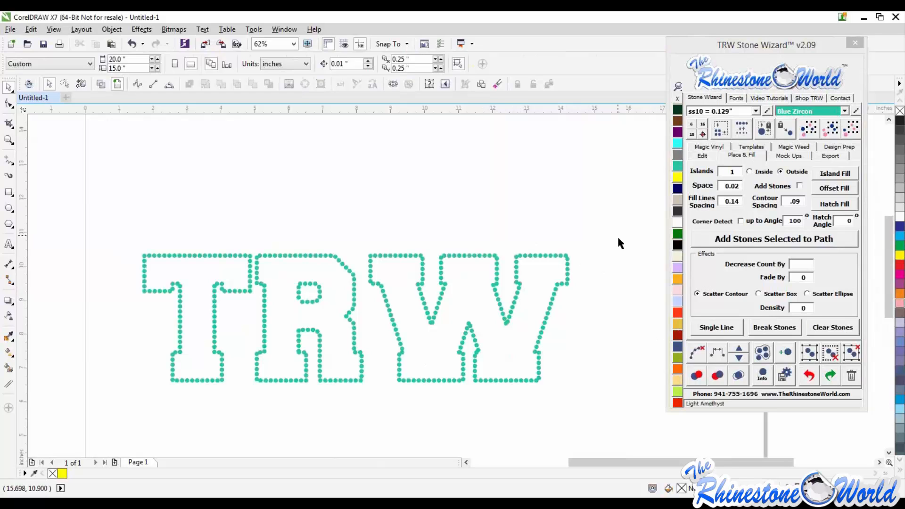
- Delete the TRW stones and bring the S for magic space.cdr design onto the page
drag(619, 240, 134, 415)
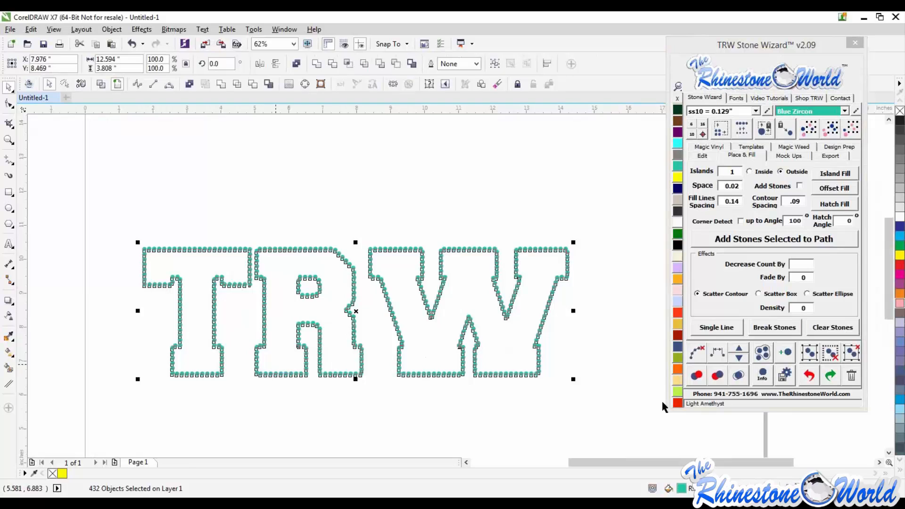
key(Delete)
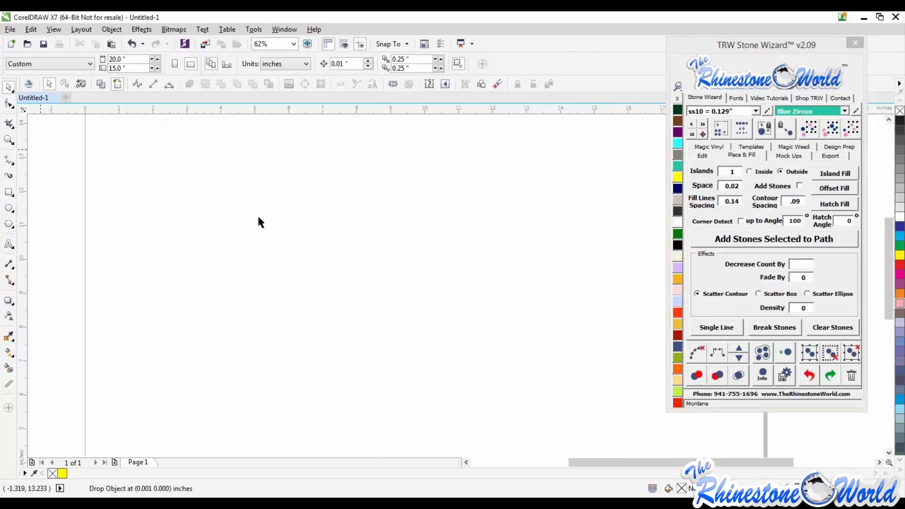
drag(258, 218, 433, 286)
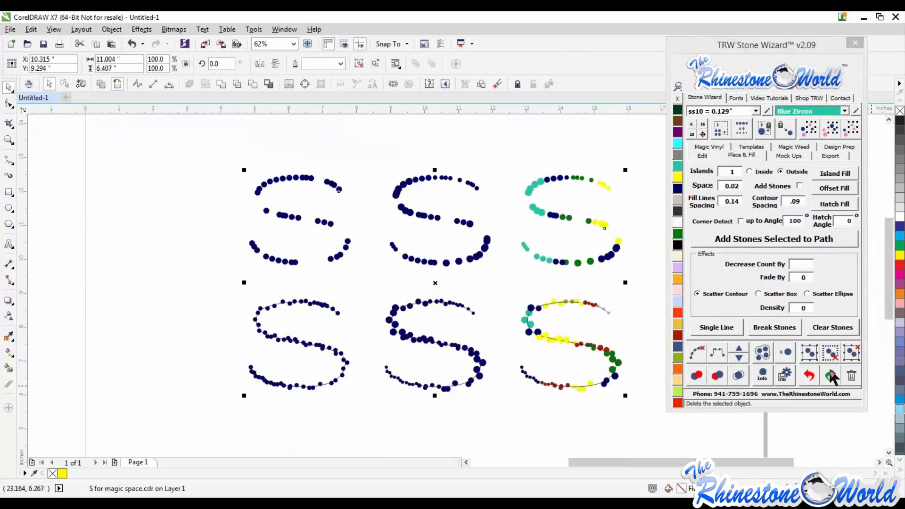
click(831, 354)
key(ctrl+z)
key(ctrl+z)
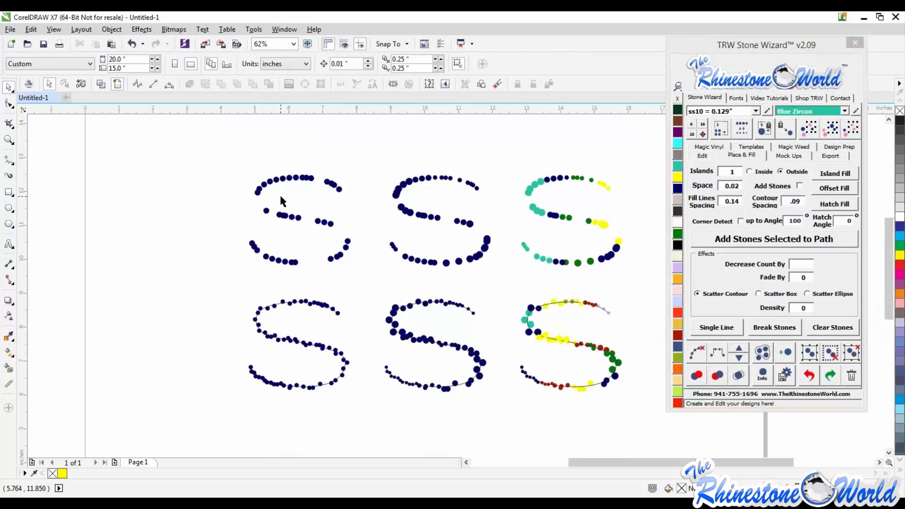
- Undo the S design import, the stone deletion and the stone placement, back to the solid TRW text
click(804, 375)
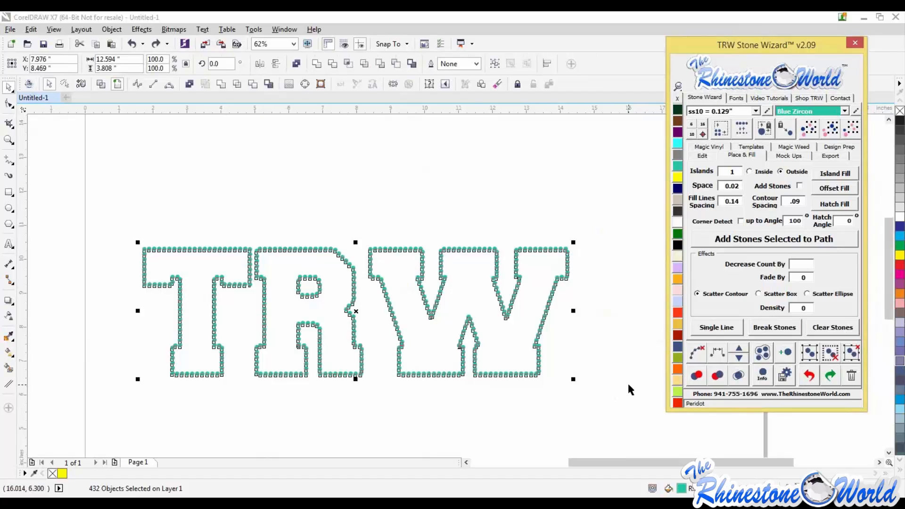
click(627, 381)
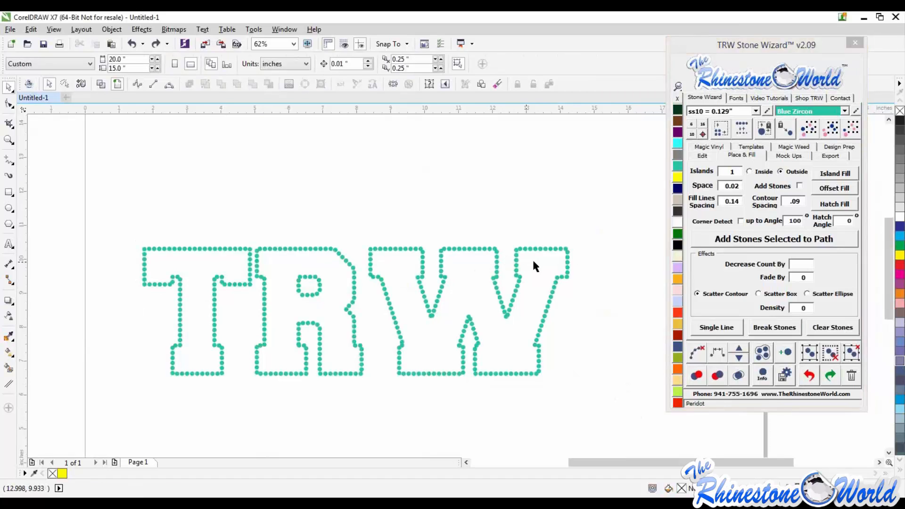
click(810, 377)
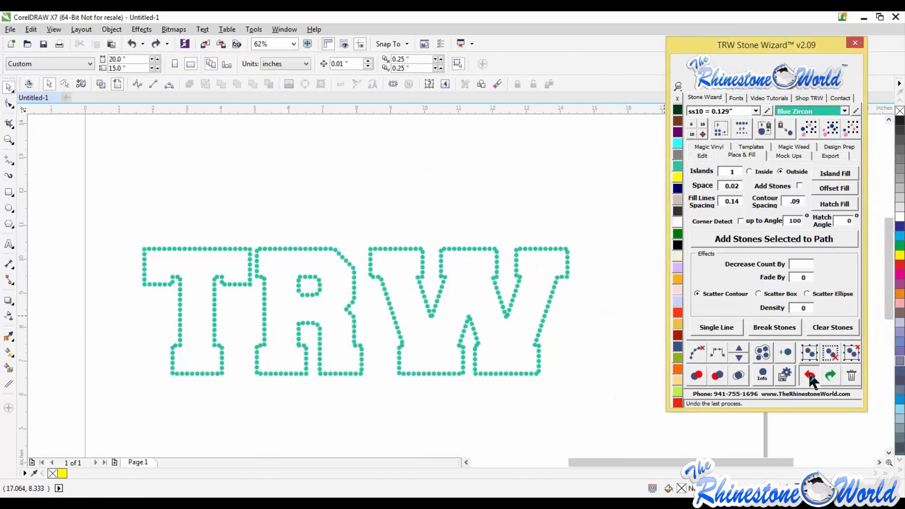
click(810, 375)
click(810, 377)
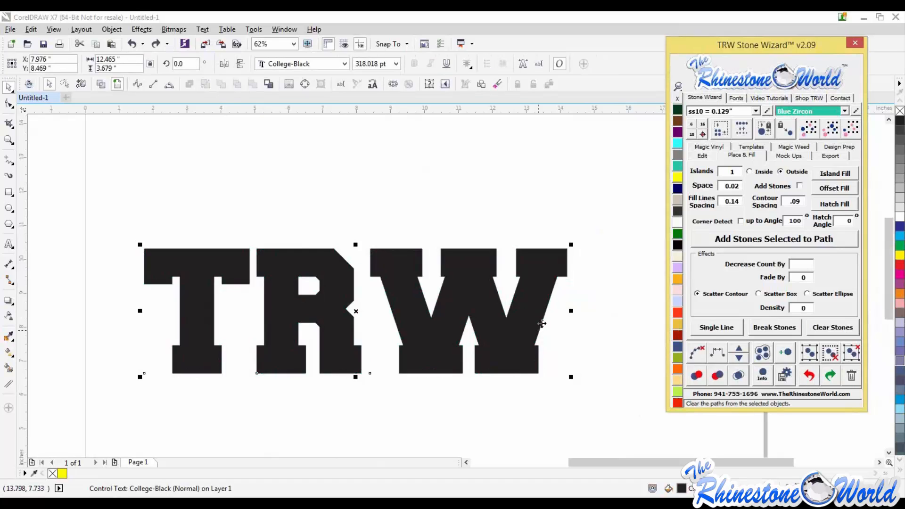
- Enable Corner Detect up to angle 100 and add ss10 Blue Zircon stones along the TRW text's path
click(742, 221)
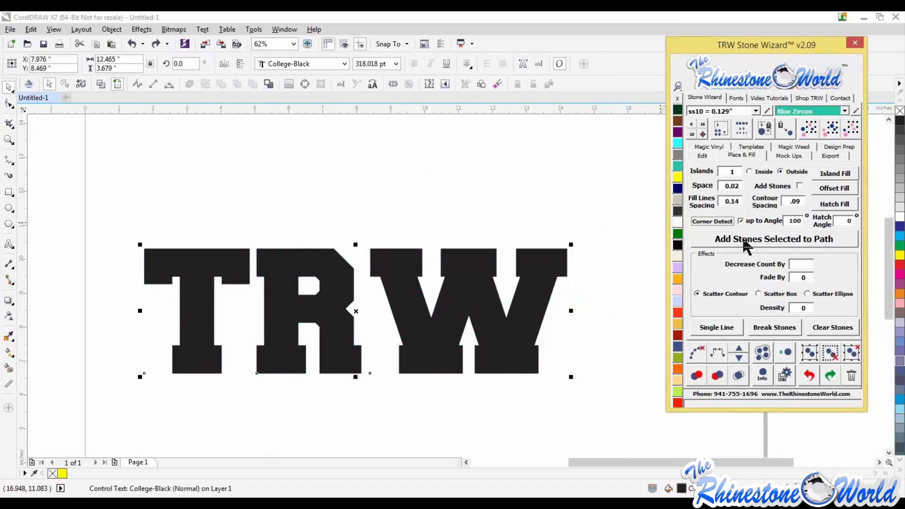
click(743, 241)
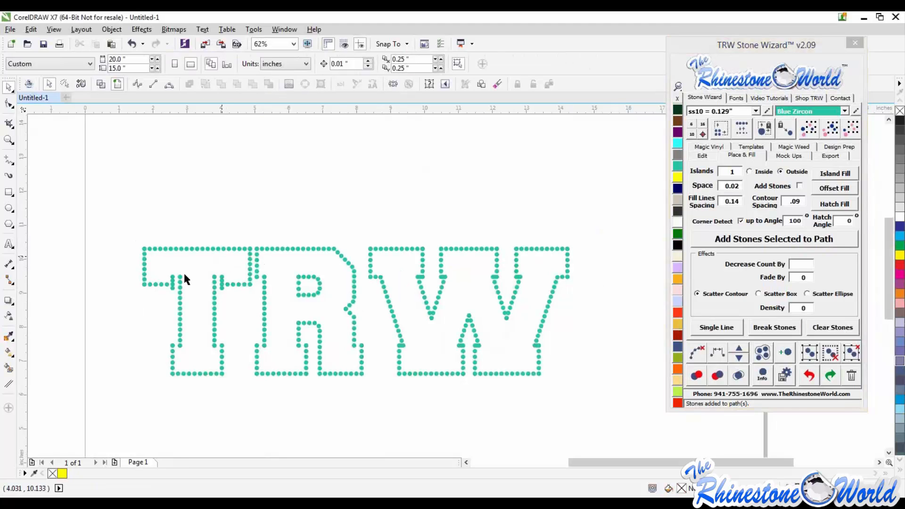
scroll(219, 292, up, 3)
scroll(220, 292, down, 4)
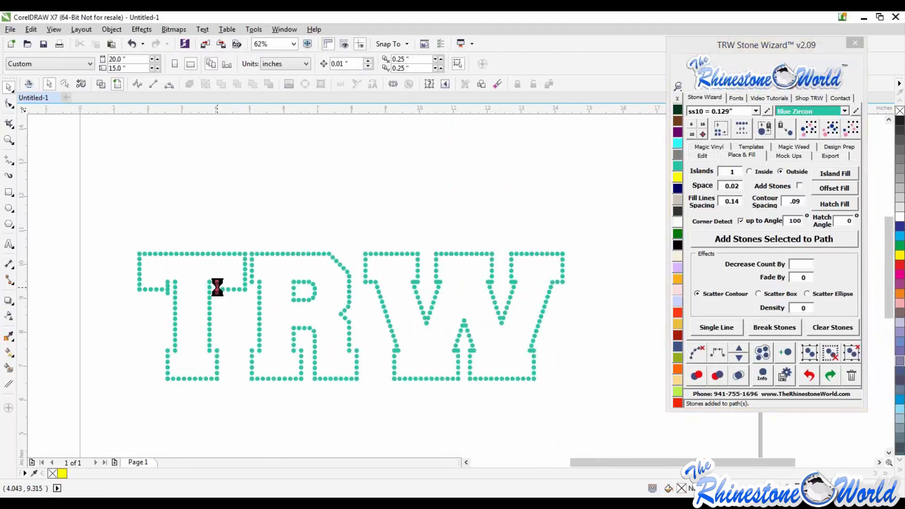
scroll(332, 276, up, 2)
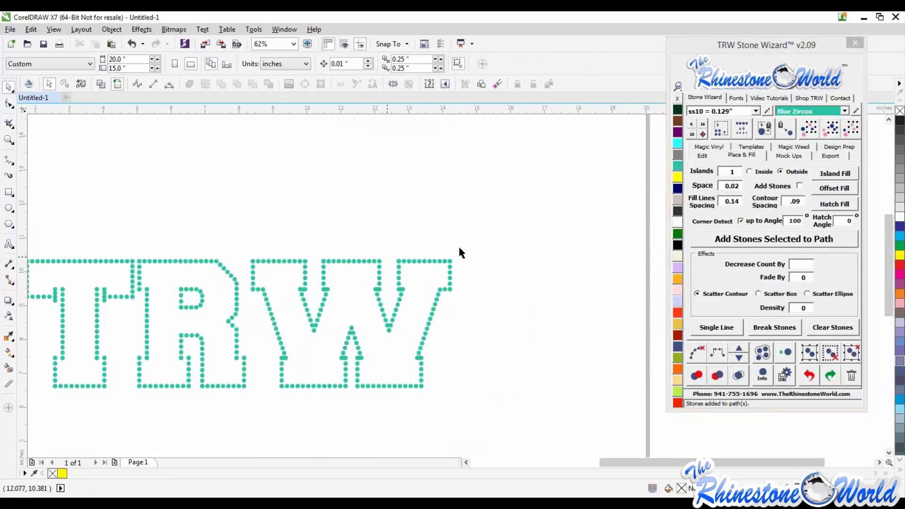
scroll(473, 258, down, 2)
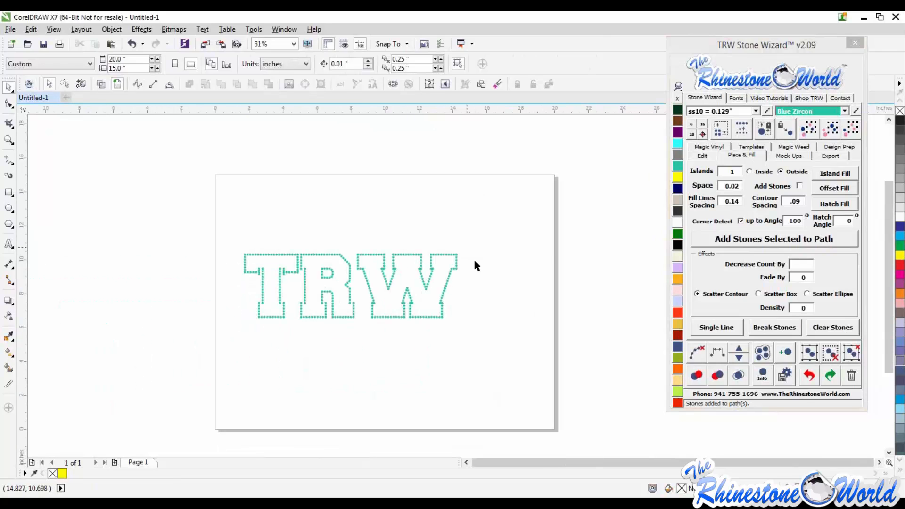
- Select the whole corner-detected TRW stone design and merge its overlapping stones
click(739, 373)
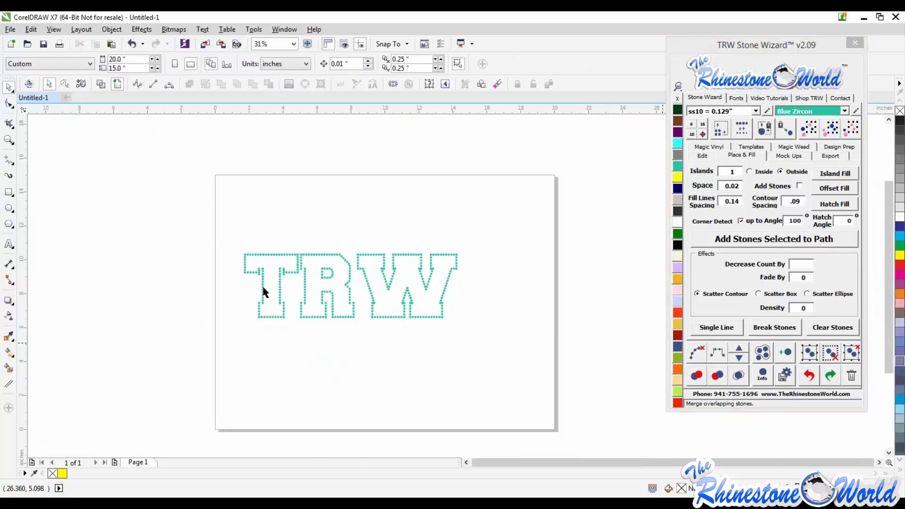
drag(218, 233, 585, 388)
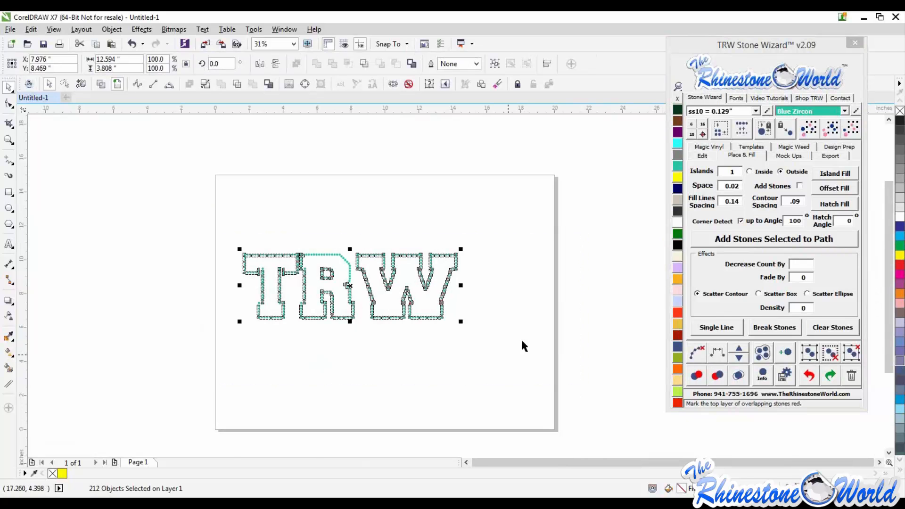
click(741, 374)
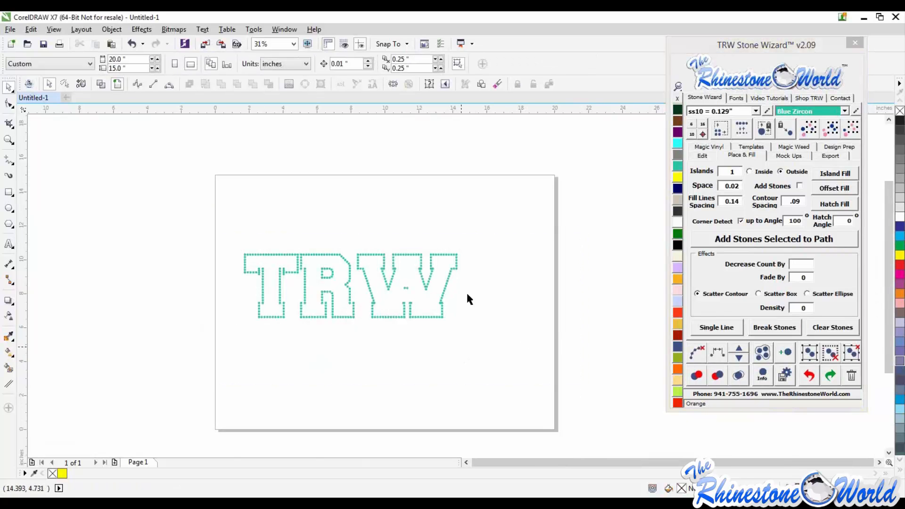
- Select everything on the page and clear the paths from the TRW stones
click(263, 273)
click(471, 365)
key(ctrl+a)
click(696, 352)
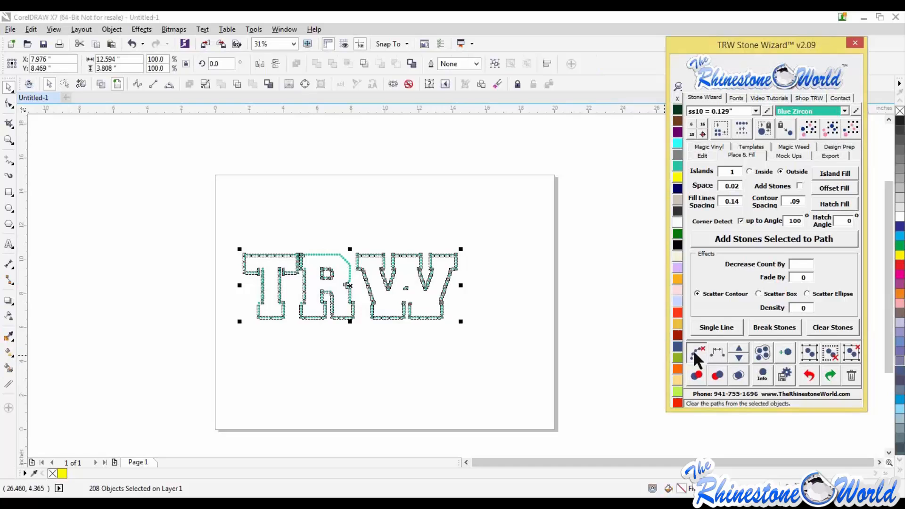
click(412, 354)
click(262, 288)
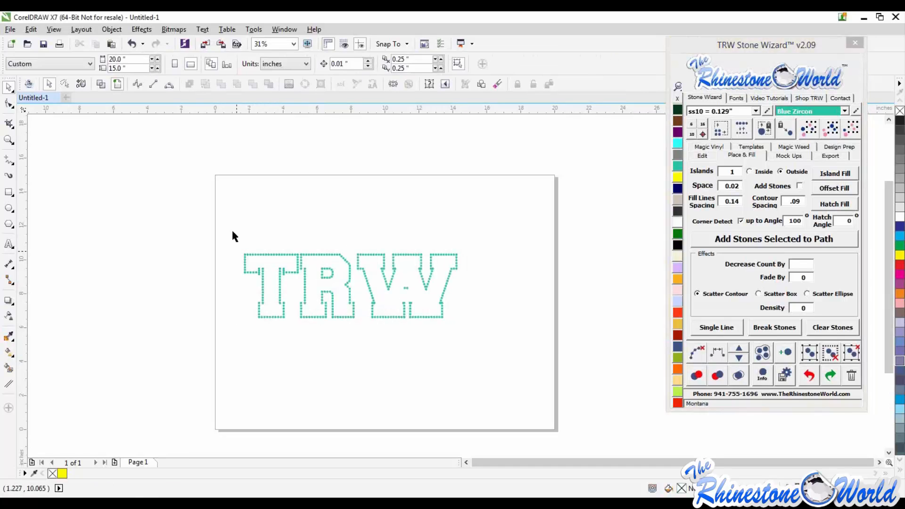
- Merge the remaining overlapping stones in the TRW lettering and inspect the corners of the T and W
drag(231, 228, 469, 352)
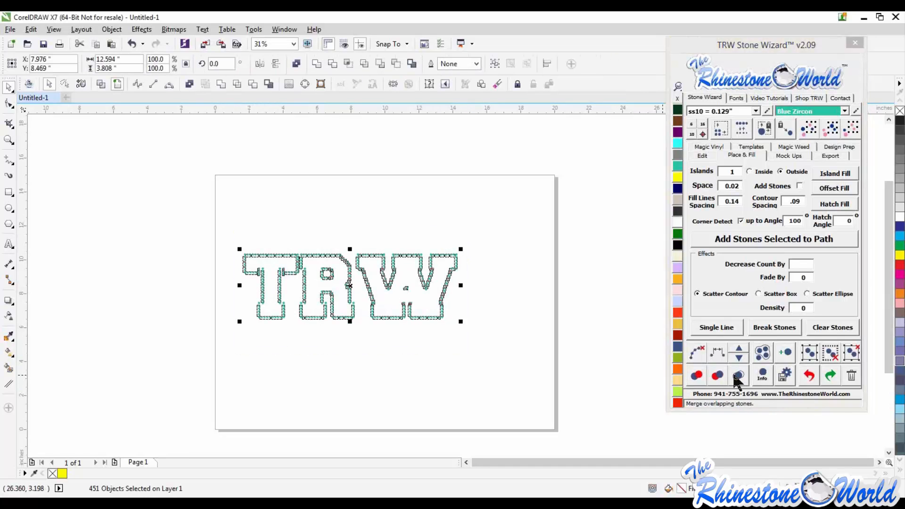
click(432, 355)
scroll(427, 269, up, 2)
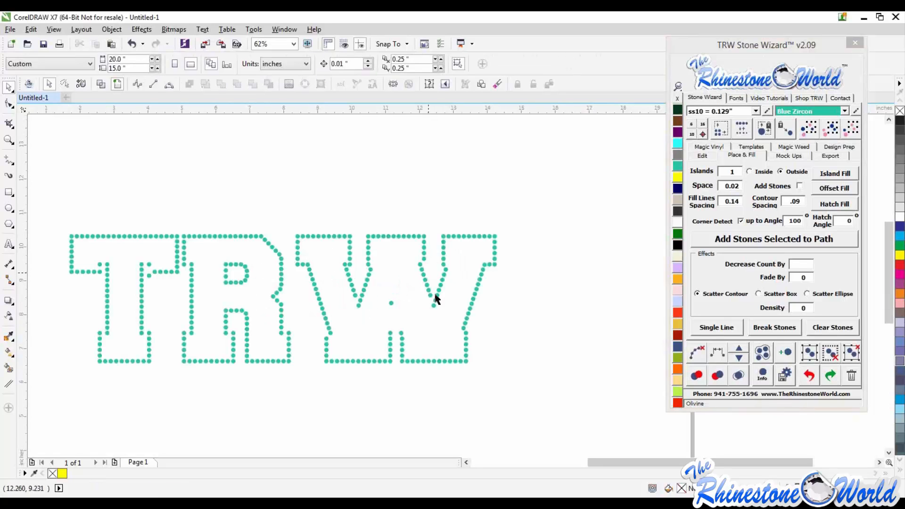
scroll(430, 286, up, 2)
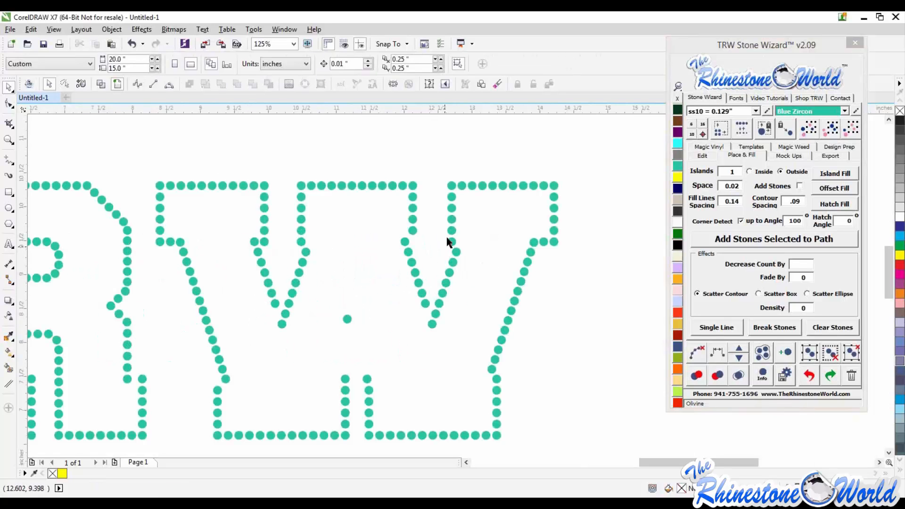
scroll(429, 286, down, 2)
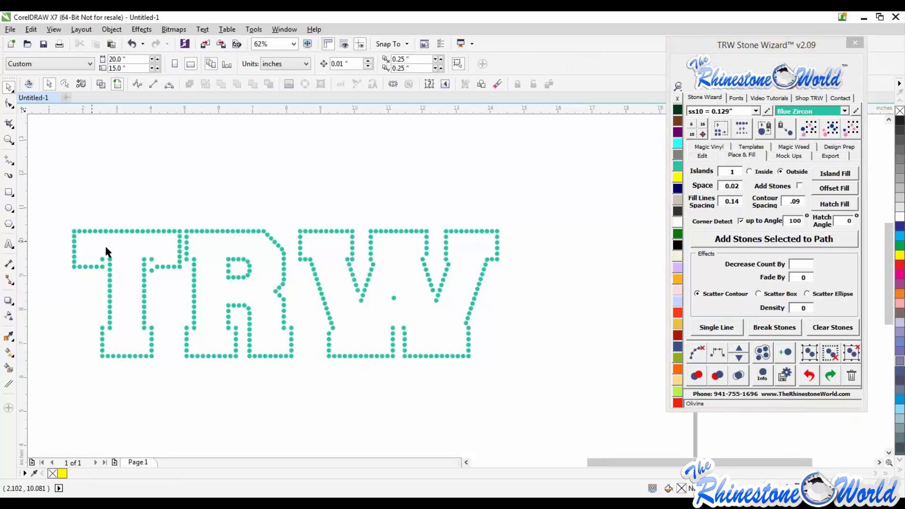
scroll(137, 260, up, 4)
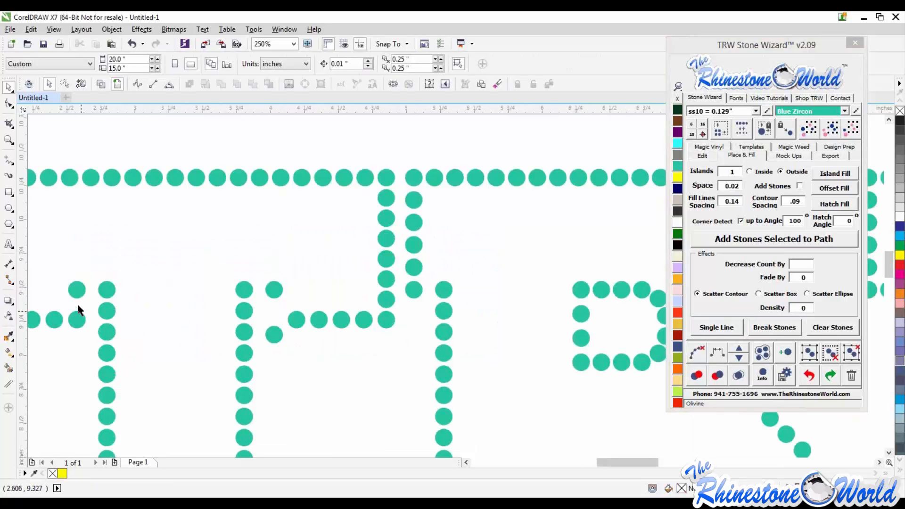
scroll(446, 252, down, 2)
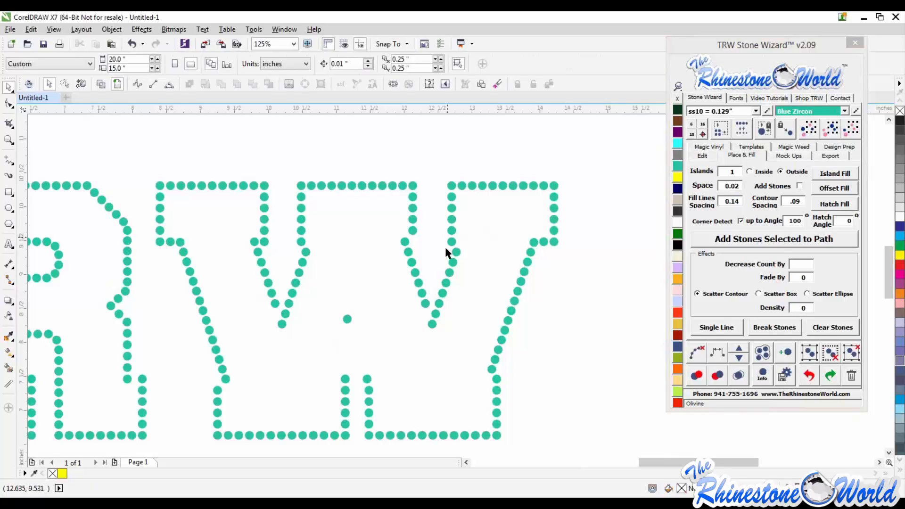
scroll(446, 252, down, 4)
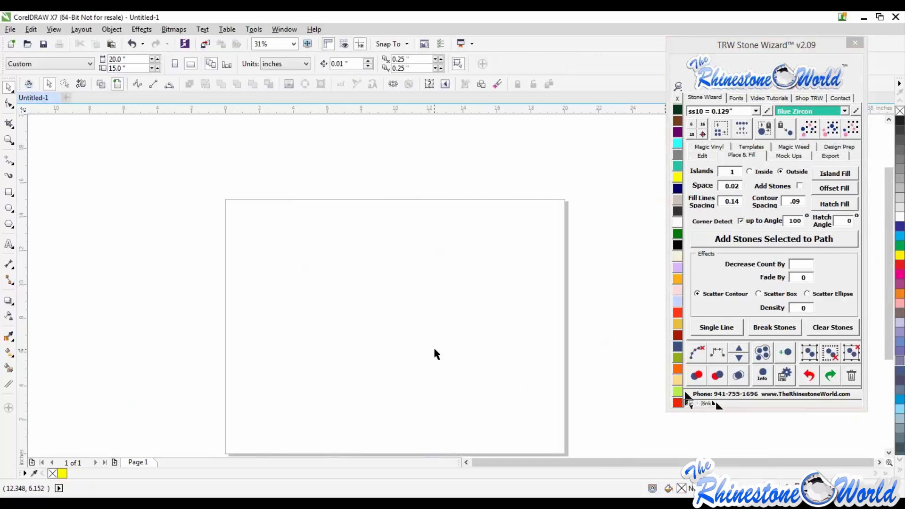
- Show the wizard's Edit tools, look at its Fonts page, and return to the Edit tools
click(707, 155)
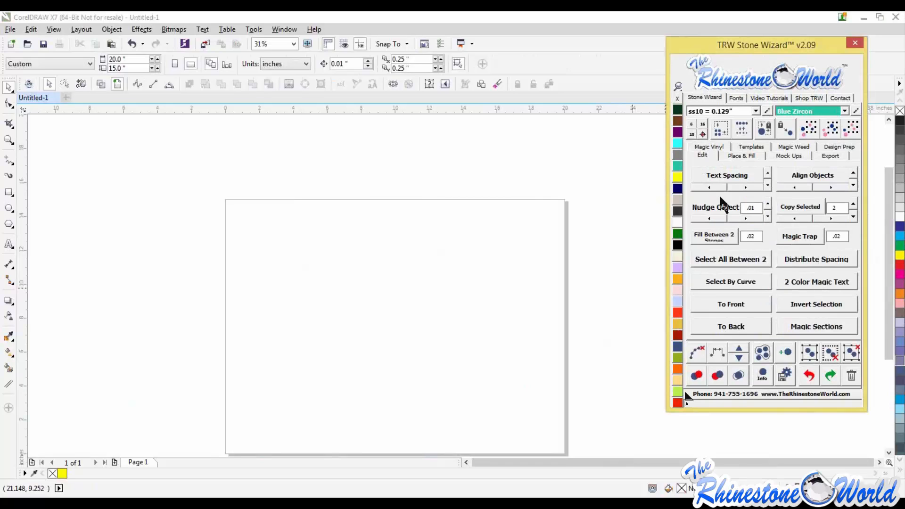
click(737, 98)
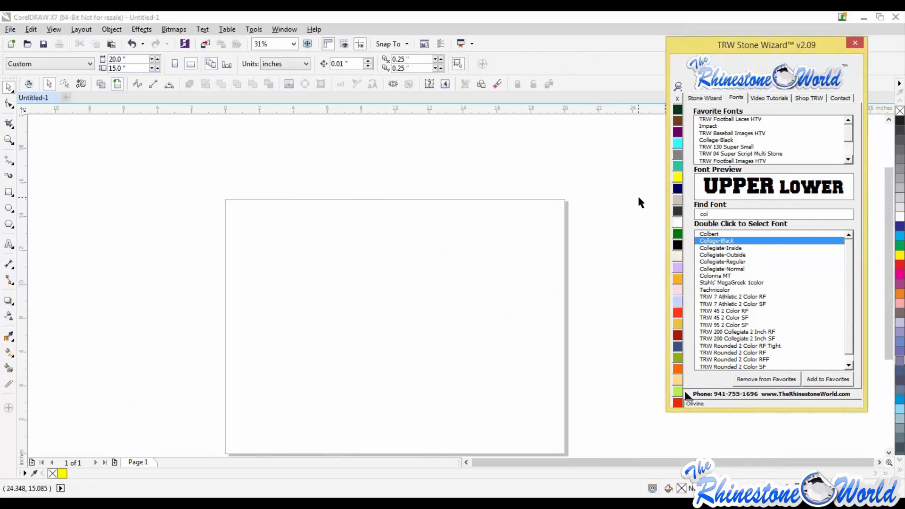
click(704, 97)
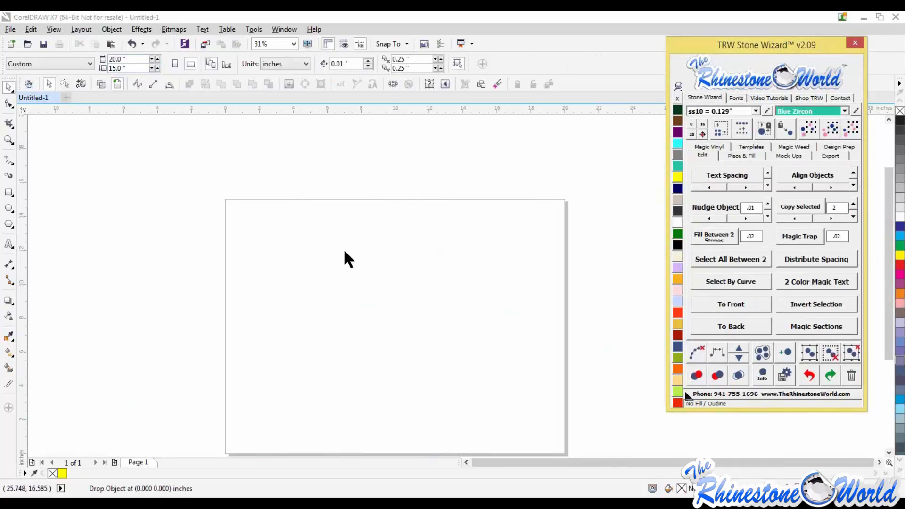
- Place the design from "S for magic space.cdr" on the page, move it toward the page centre and ungroup it
drag(349, 259, 387, 290)
key(ctrl+z)
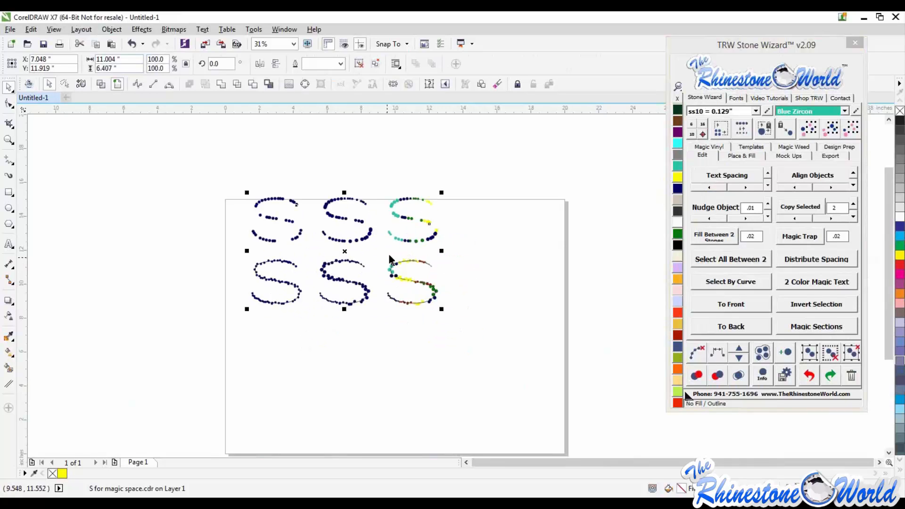
key(ctrl+shift+z)
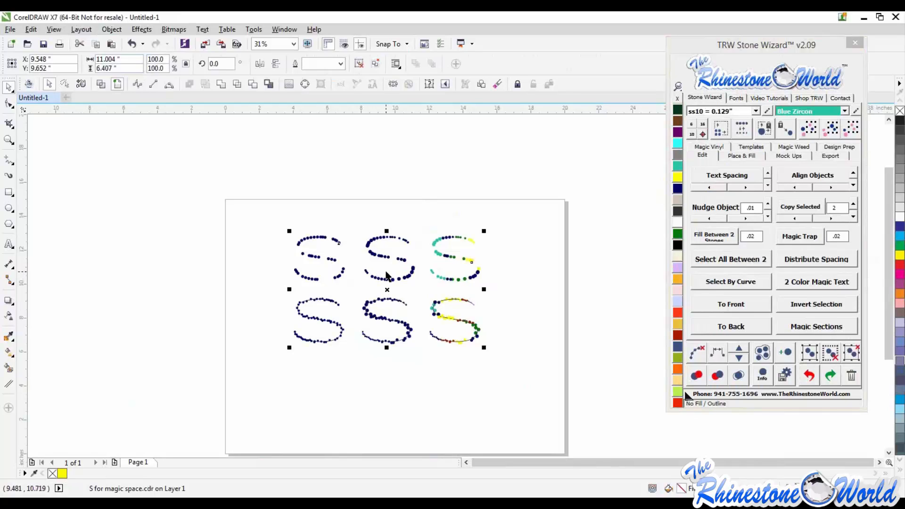
scroll(429, 274, up, 2)
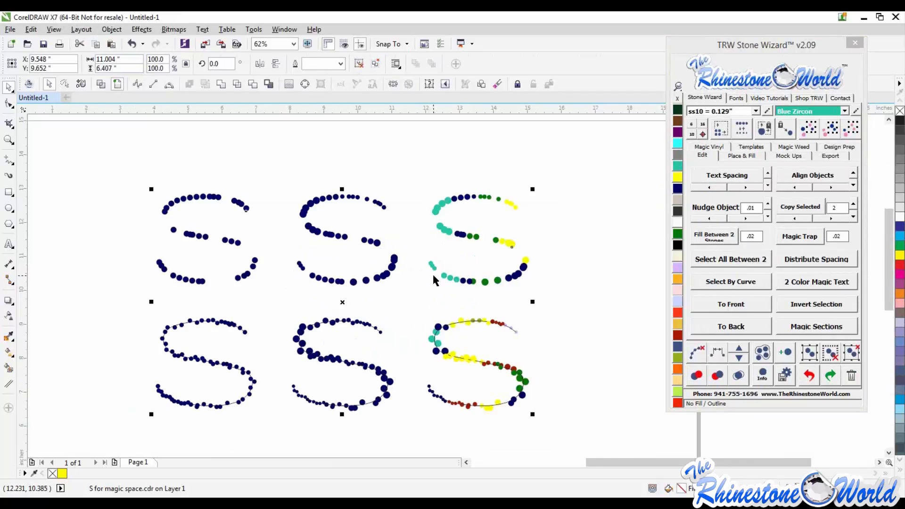
click(829, 361)
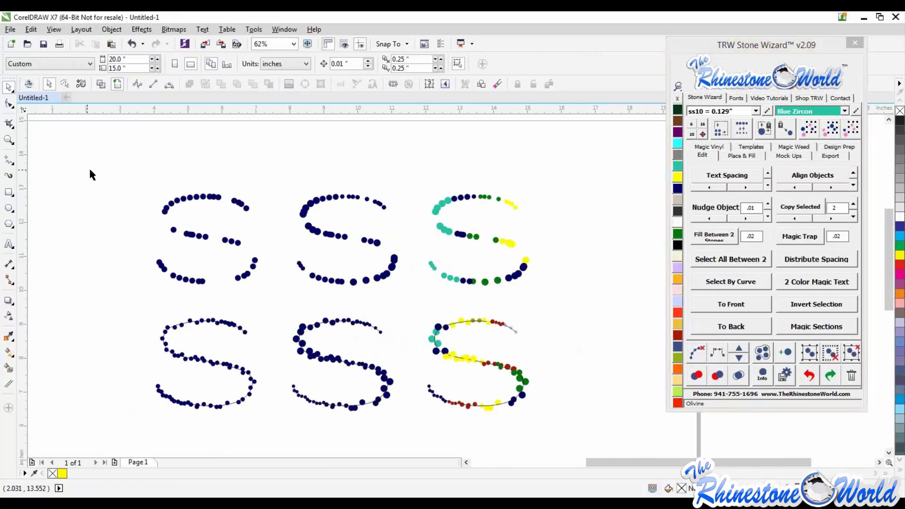
- Select the uniform-size stones of the first S in the upper row and respace them equally
scroll(123, 200, up, 2)
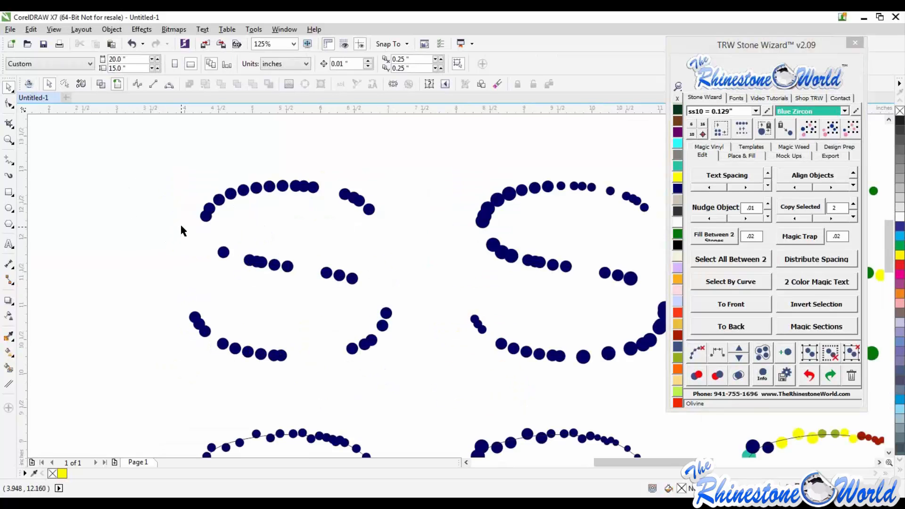
scroll(174, 222, down, 2)
drag(187, 228, 293, 301)
click(718, 352)
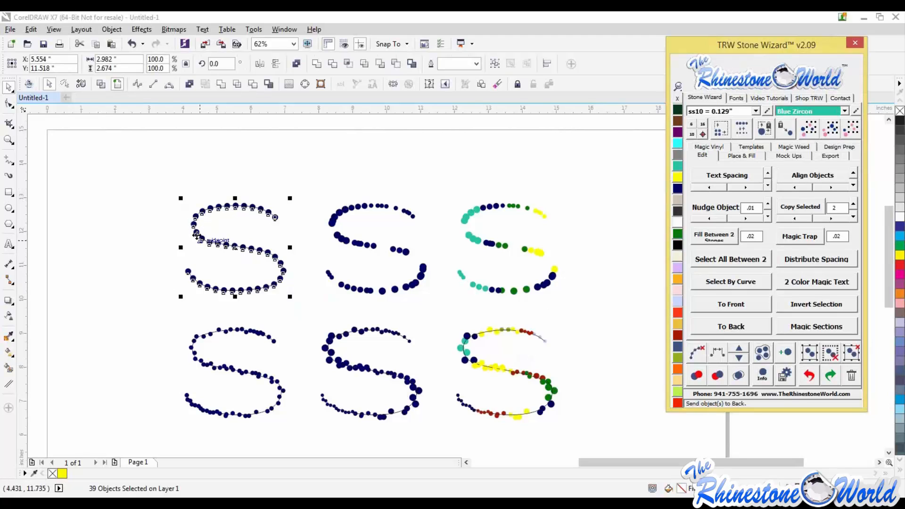
click(167, 208)
scroll(225, 228, up, 4)
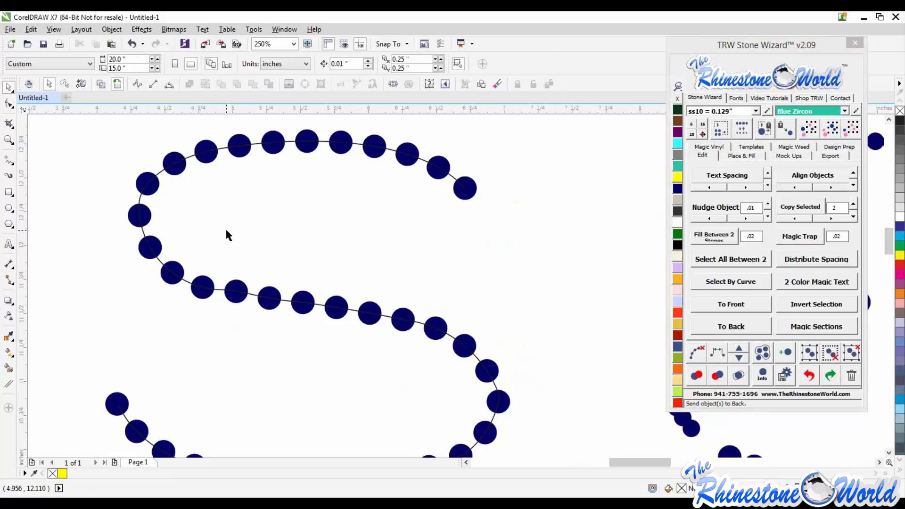
- Try to add a stone to the first upper S, and undo back to its original uneven spacing
click(216, 289)
scroll(618, 326, down, 1)
click(738, 354)
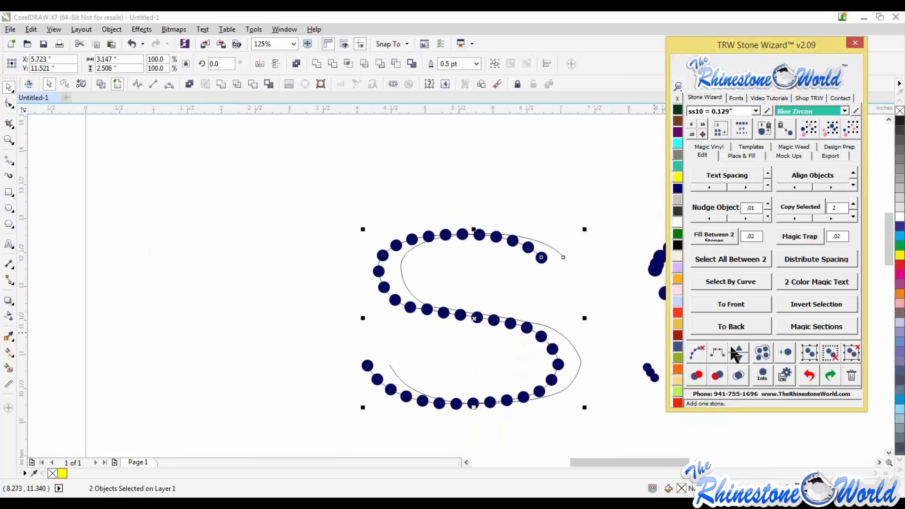
click(808, 375)
click(810, 374)
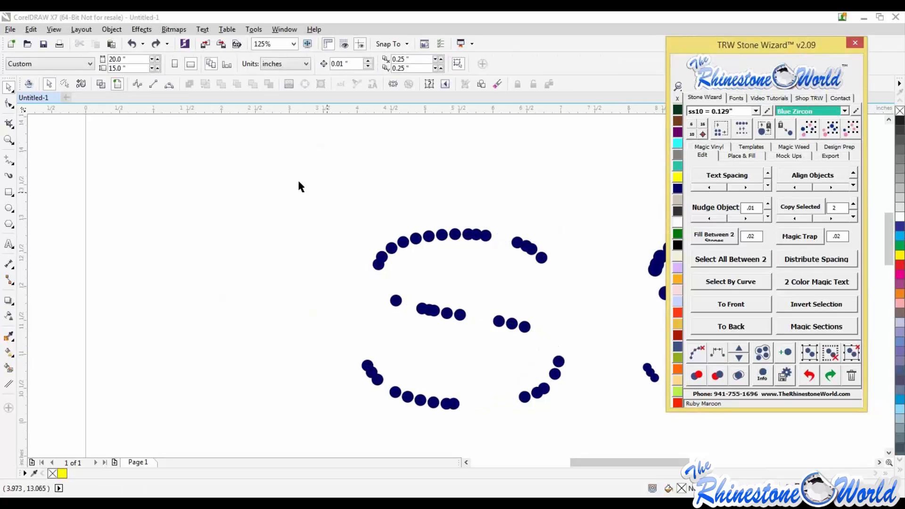
- Select the whole first S in the upper row, respace its stones equally and add five stones
drag(299, 185, 631, 395)
click(716, 352)
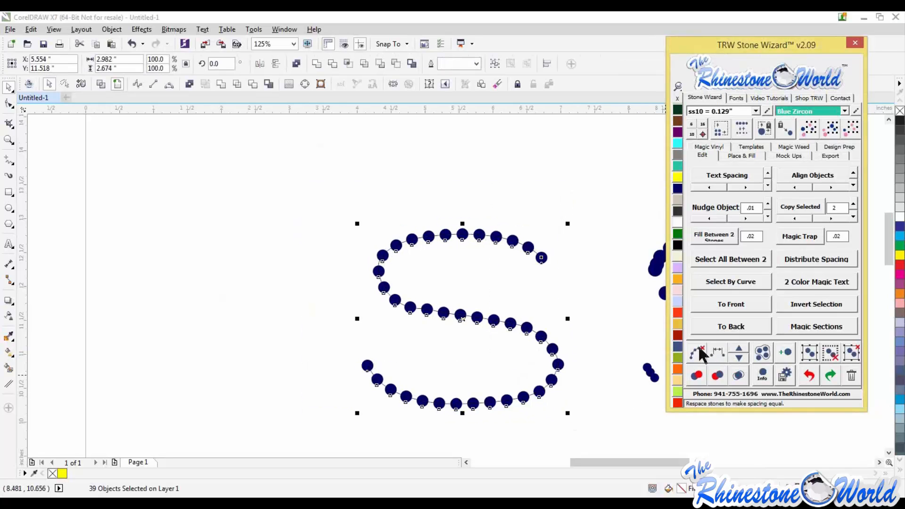
click(746, 349)
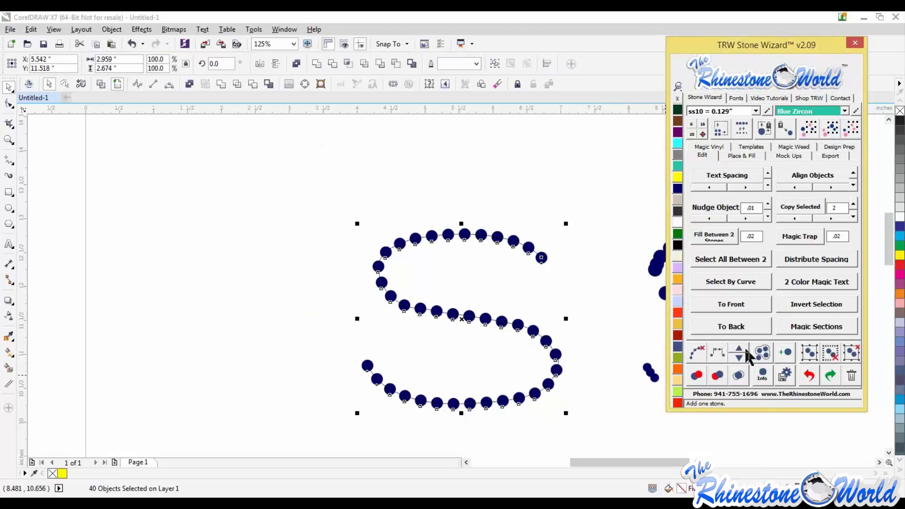
click(745, 352)
click(745, 351)
click(745, 351)
click(743, 352)
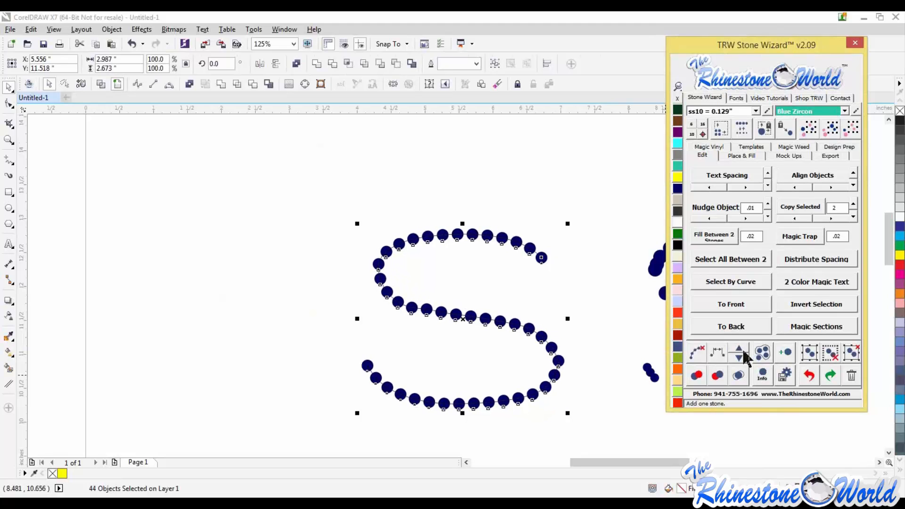
- Remove three stones from the first upper S while keeping the spacing equal, and deselect it
click(739, 360)
click(739, 360)
click(739, 360)
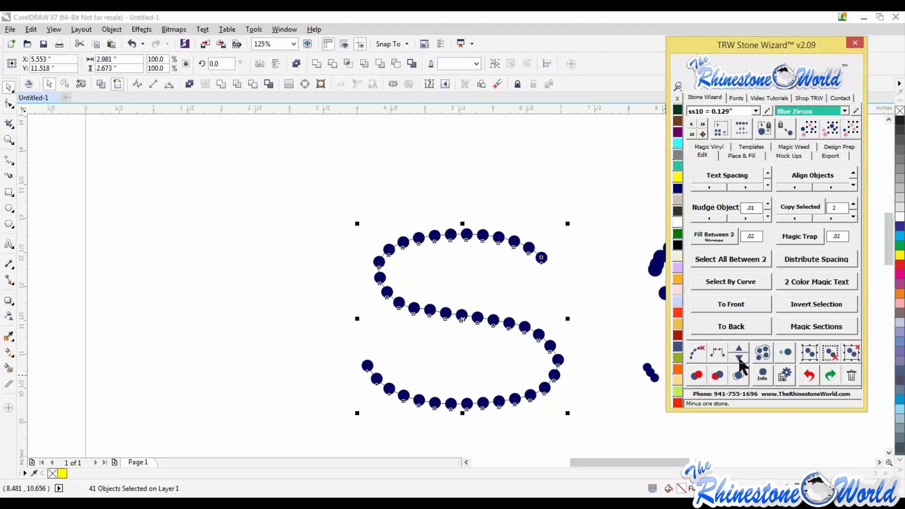
click(303, 238)
scroll(248, 254, down, 1)
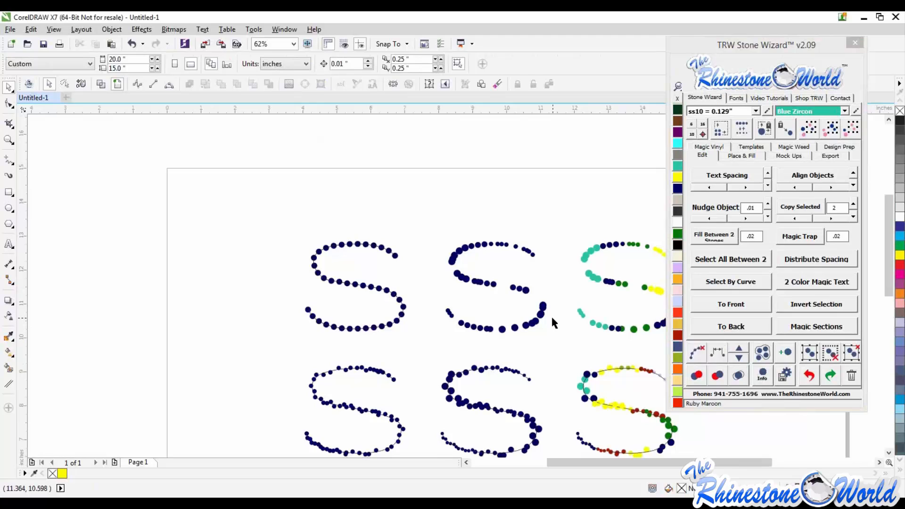
- Select the mixed-size middle S in the upper row and respace its stones equally
scroll(551, 315, up, 1)
drag(305, 139, 565, 370)
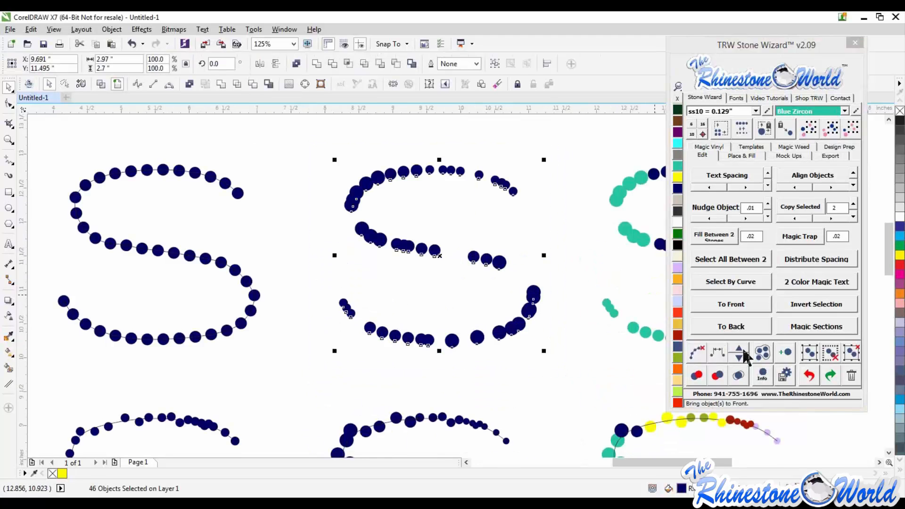
click(716, 352)
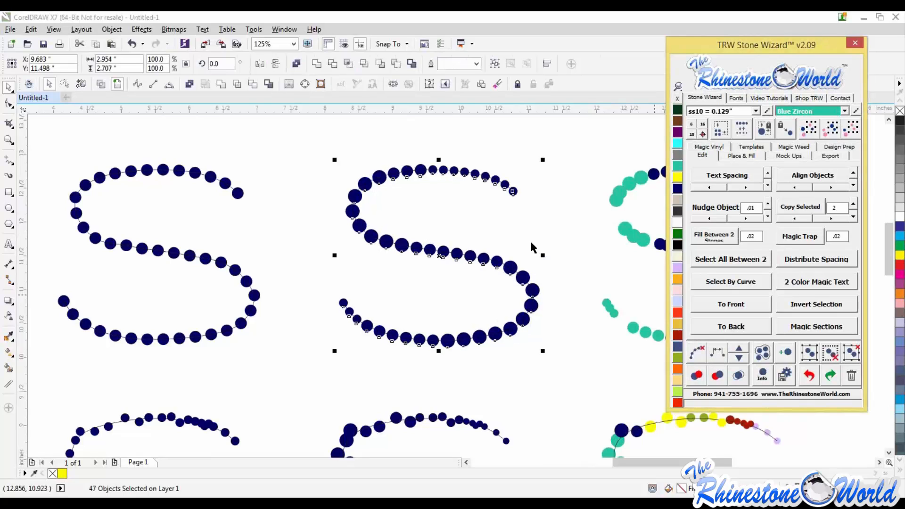
click(493, 227)
scroll(493, 227, down, 2)
scroll(648, 264, down, 2)
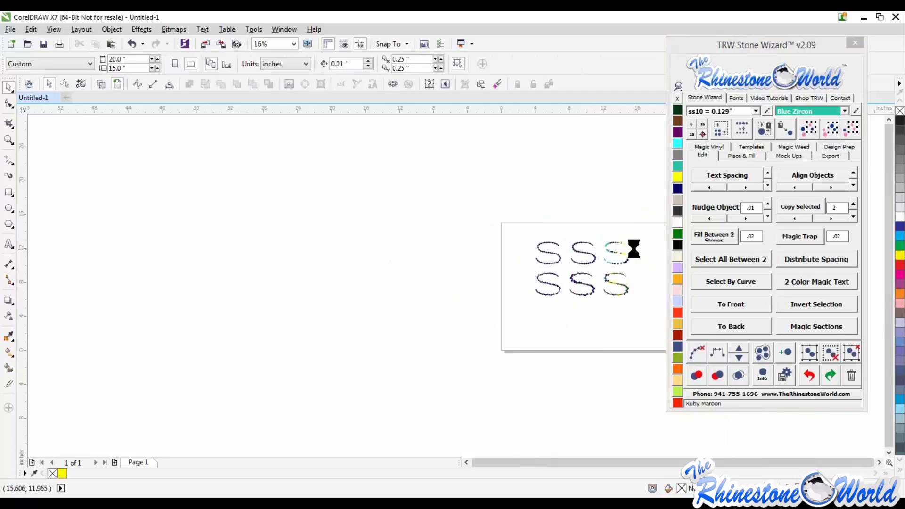
- Select the multicoloured S in the upper row and respace its stones equally
scroll(627, 253, up, 2)
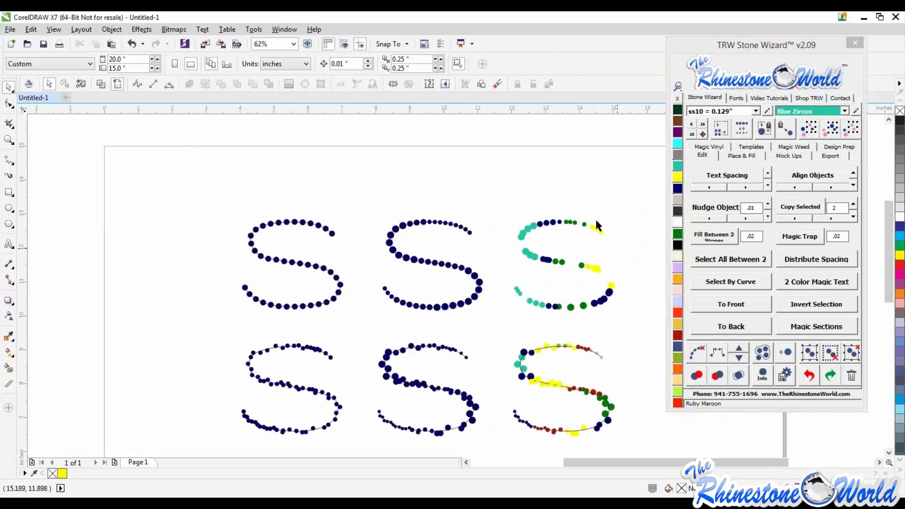
drag(497, 200, 647, 331)
click(717, 353)
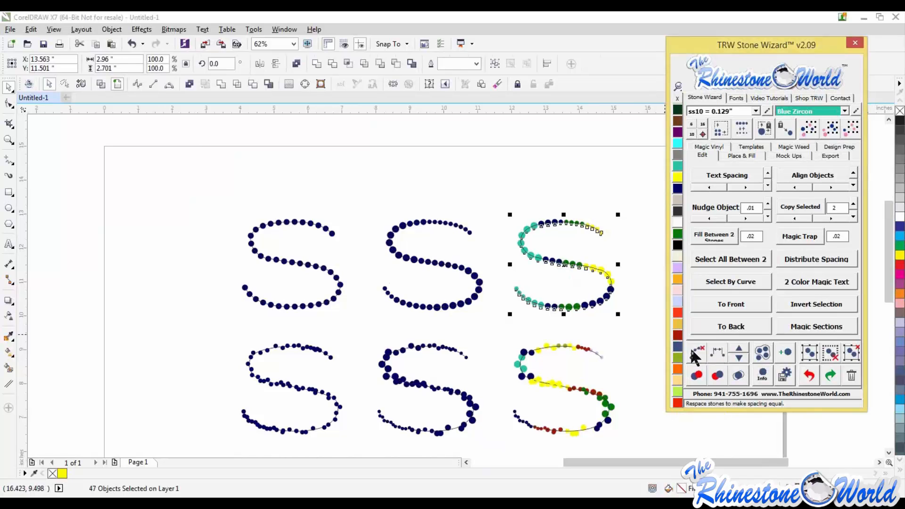
click(643, 344)
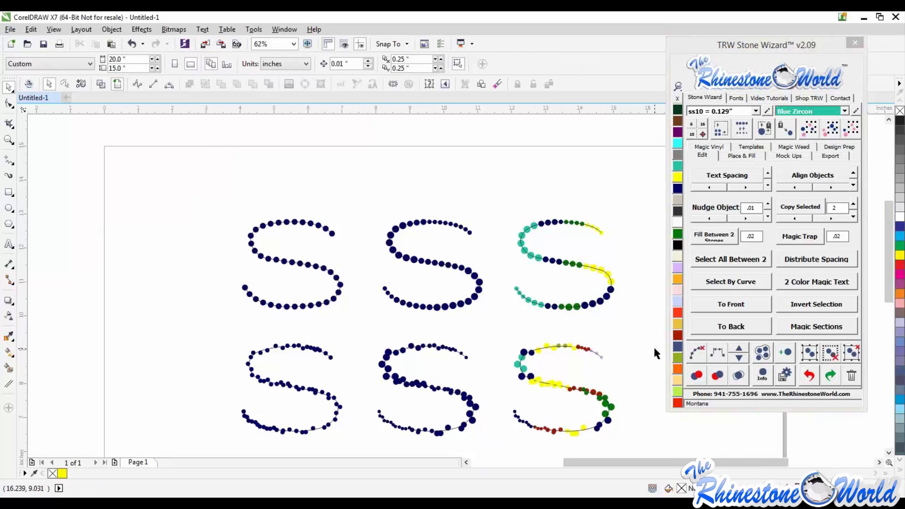
scroll(654, 349, down, 1)
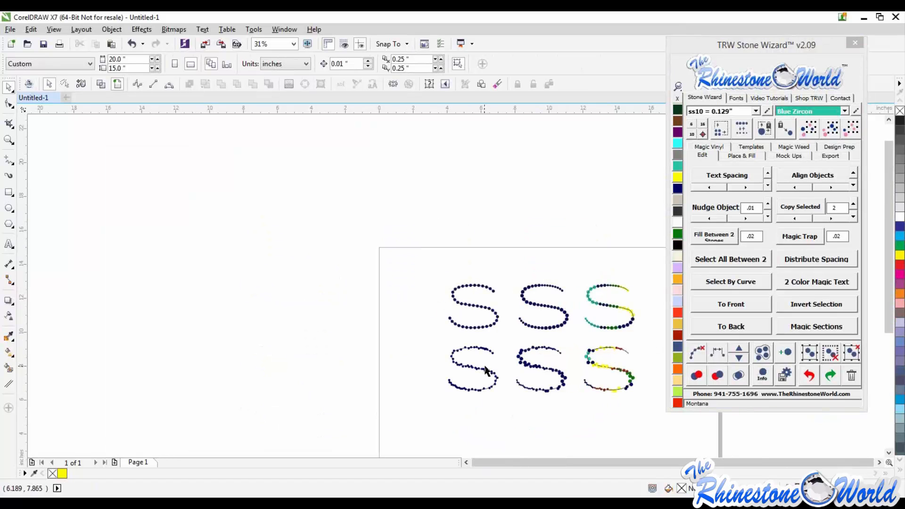
- Select the path of the first S in the lower row and respace its scattered stones equally along it
scroll(494, 395, up, 2)
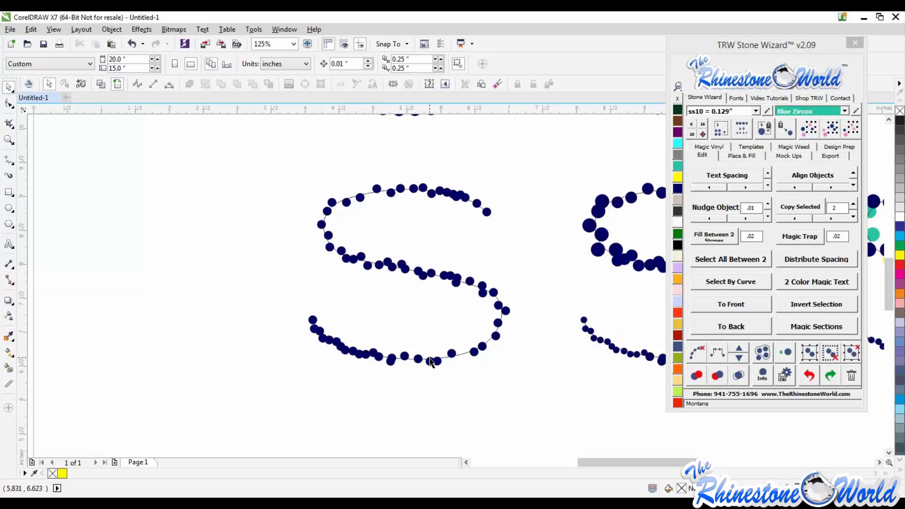
click(459, 352)
click(718, 354)
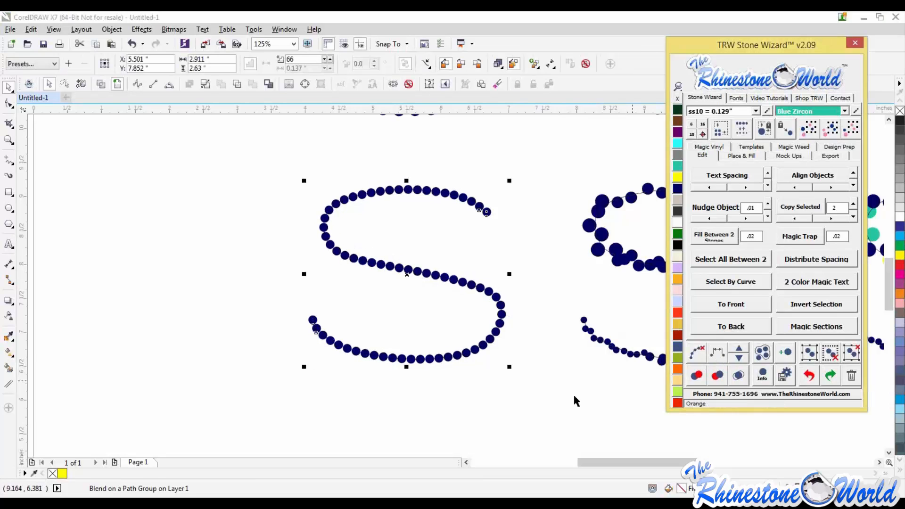
click(555, 378)
scroll(463, 333, down, 2)
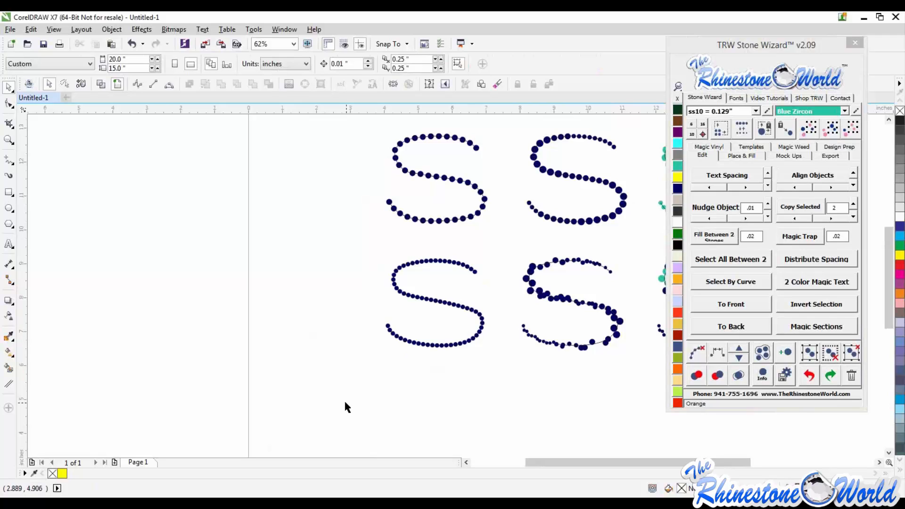
- Inspect the respaced mixed-size stones of the upper middle S, selecting the stone at its upper end
scroll(344, 399, down, 4)
scroll(407, 382, up, 4)
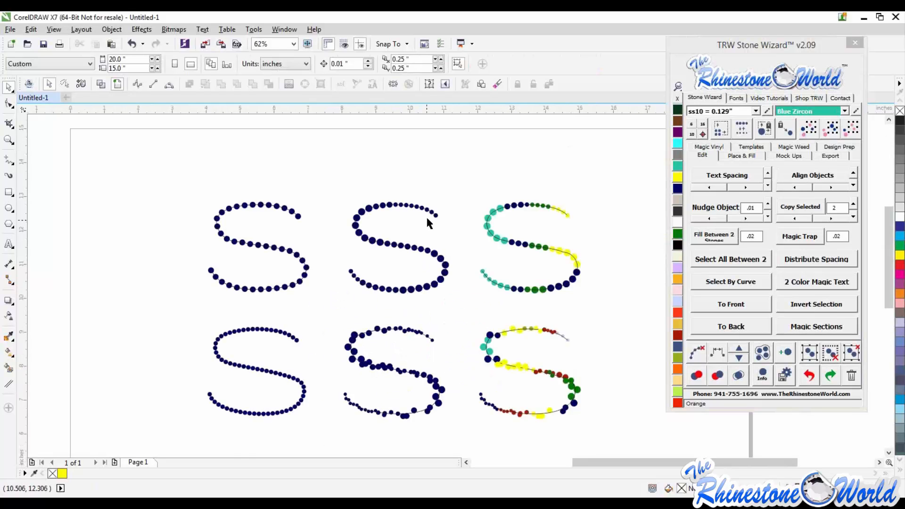
scroll(430, 213, up, 4)
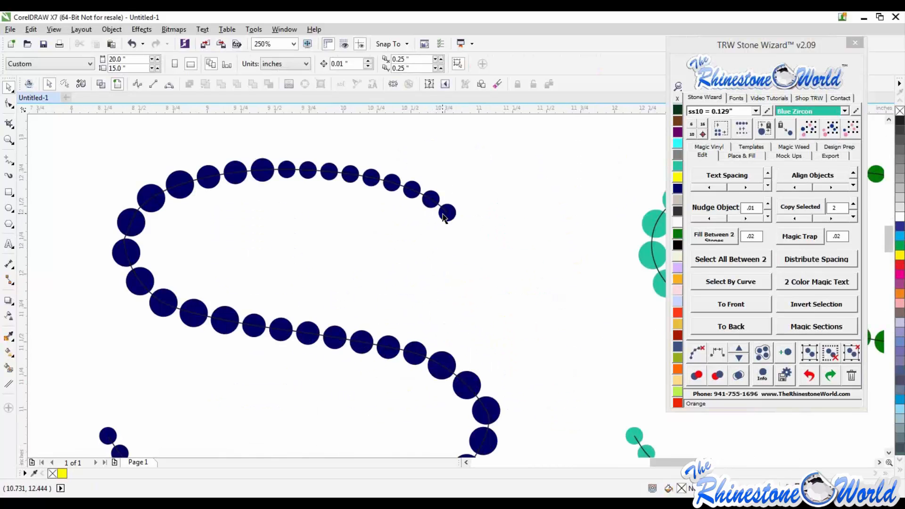
scroll(444, 217, down, 2)
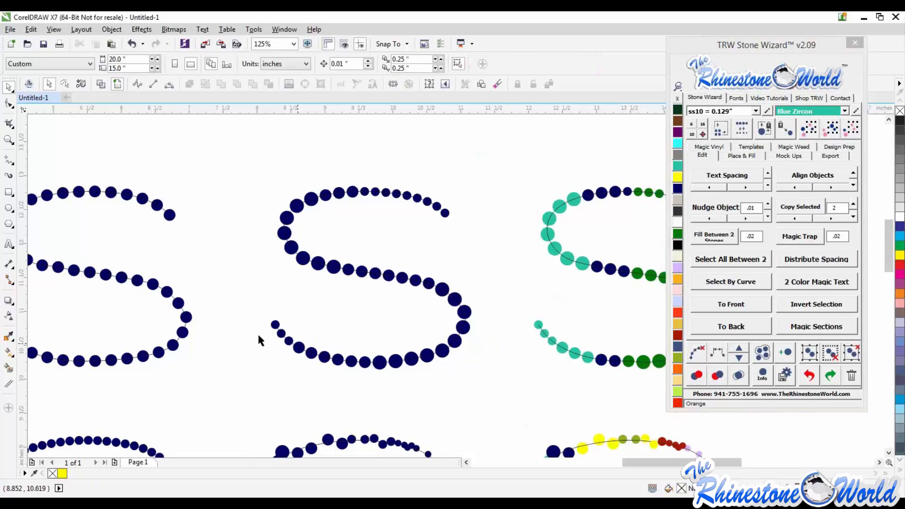
click(446, 215)
key(Escape)
click(445, 215)
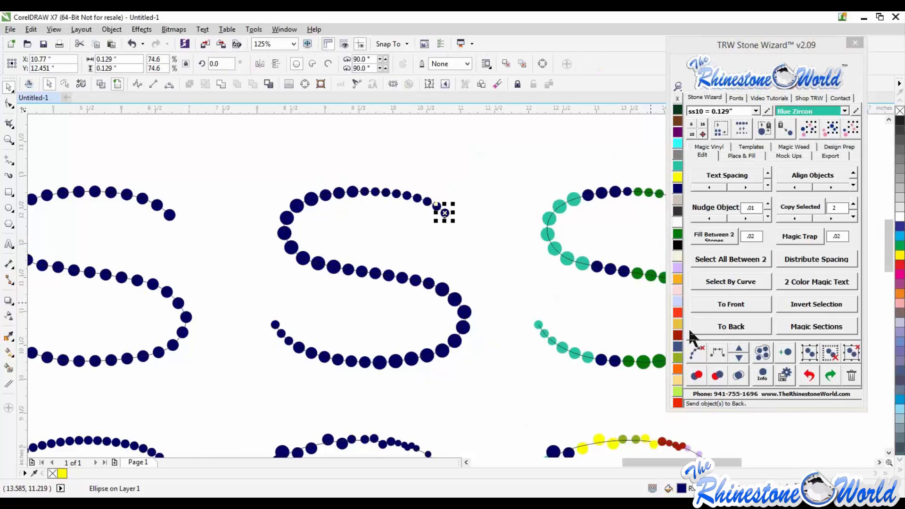
click(487, 361)
scroll(488, 362, down, 5)
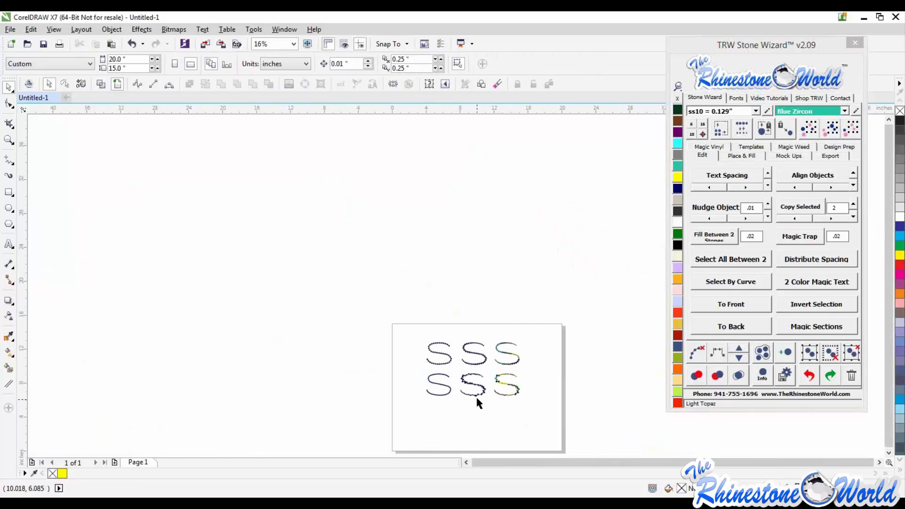
- Select the path of the lower middle S and respace its mixed-size stones equally along it
scroll(478, 403, up, 5)
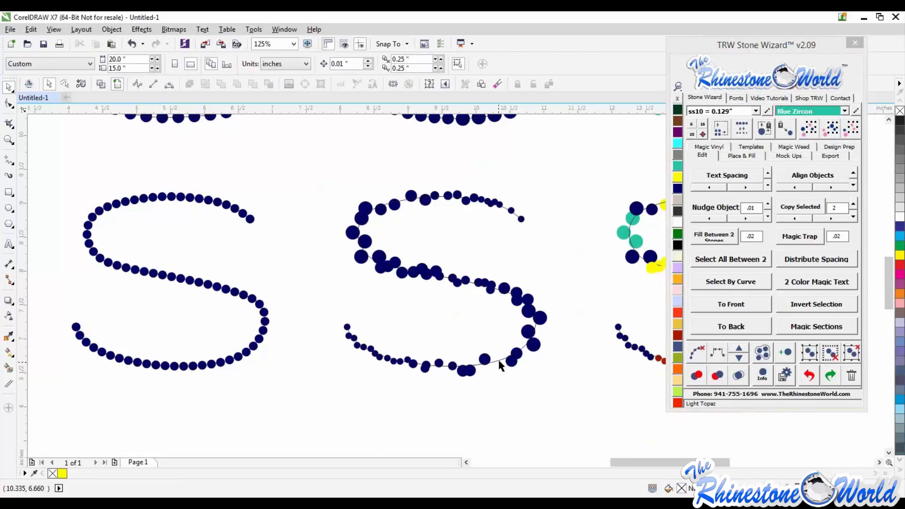
click(499, 361)
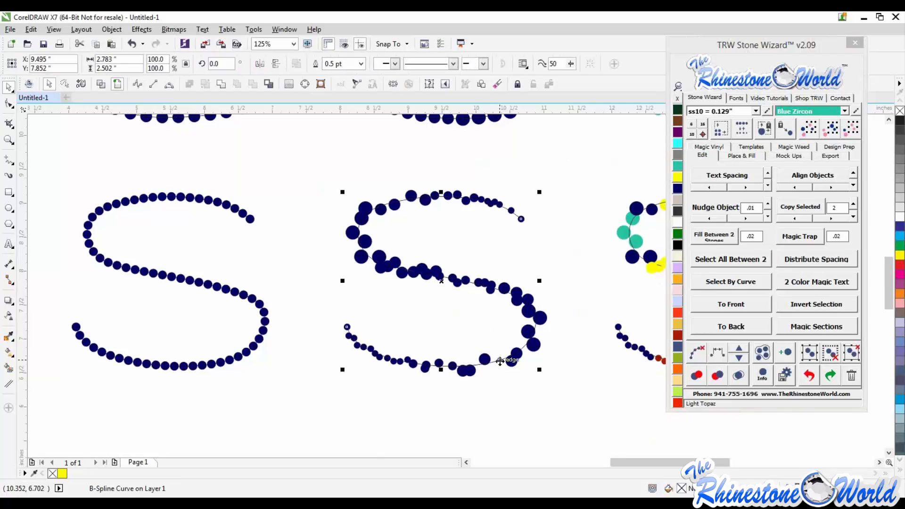
click(718, 353)
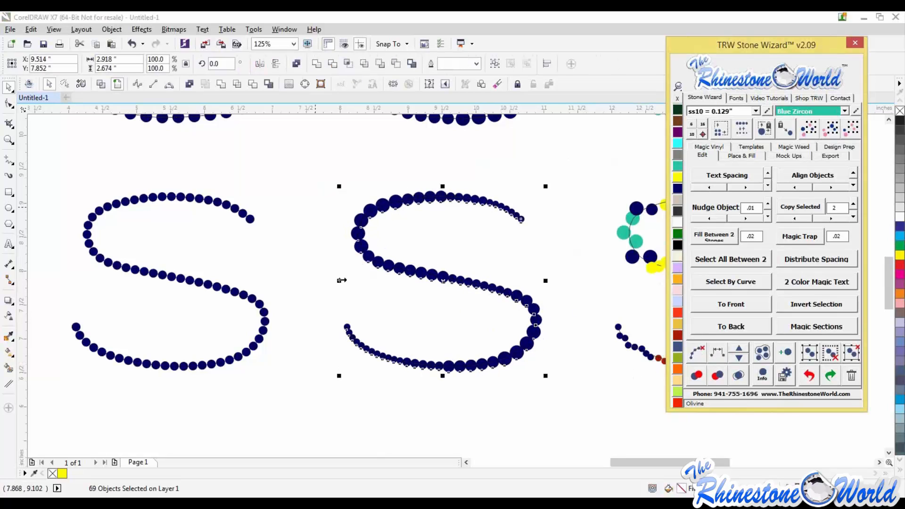
- Remove twelve stones from the lower middle S to widen its equal spacing
click(740, 355)
click(740, 355)
click(740, 355)
click(740, 357)
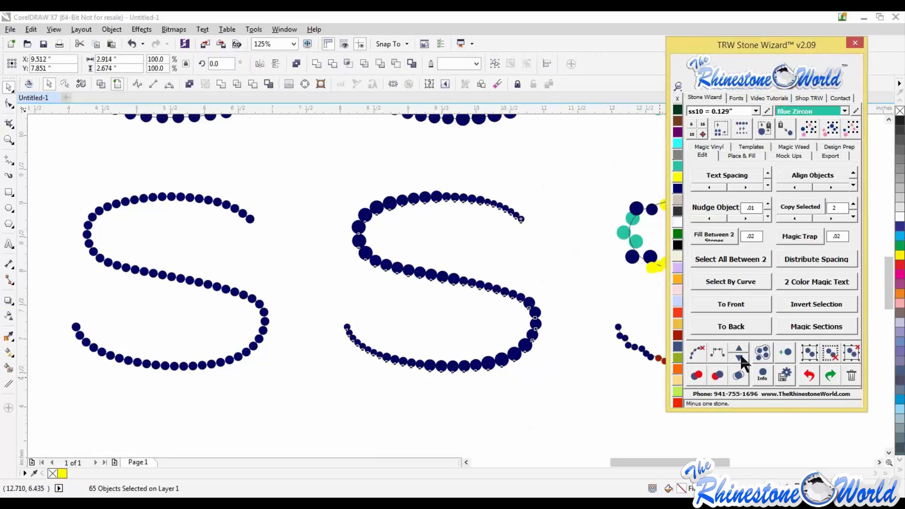
click(740, 358)
click(740, 357)
click(740, 356)
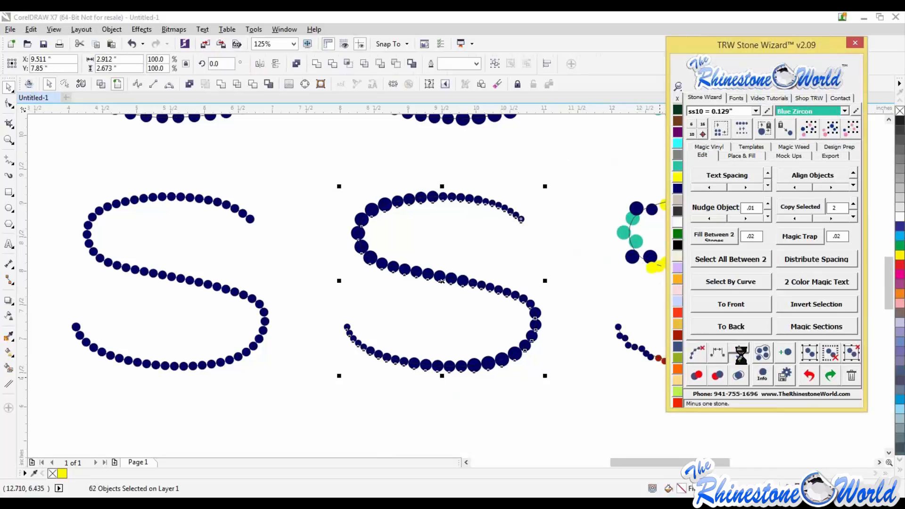
click(740, 355)
click(740, 355)
click(740, 354)
click(740, 354)
click(739, 353)
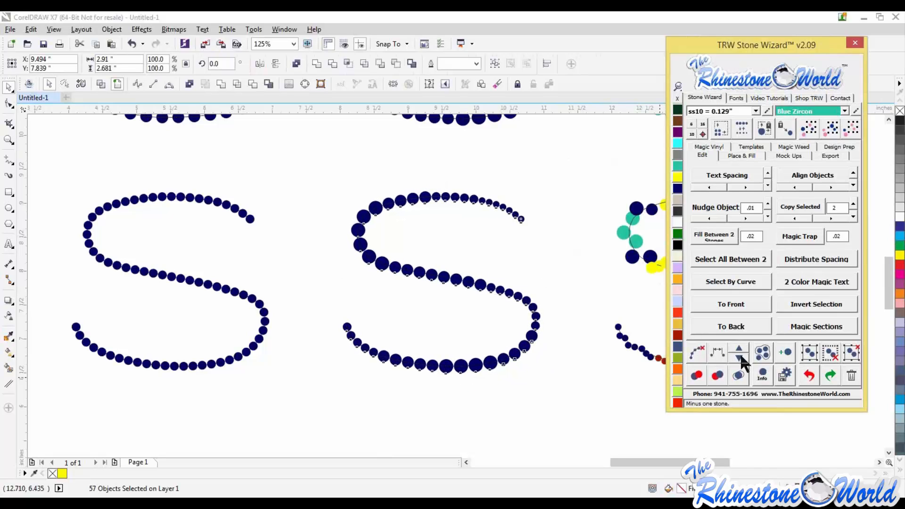
- Remove two more stones from the lower middle S and clear the selection
click(740, 353)
click(740, 353)
click(593, 231)
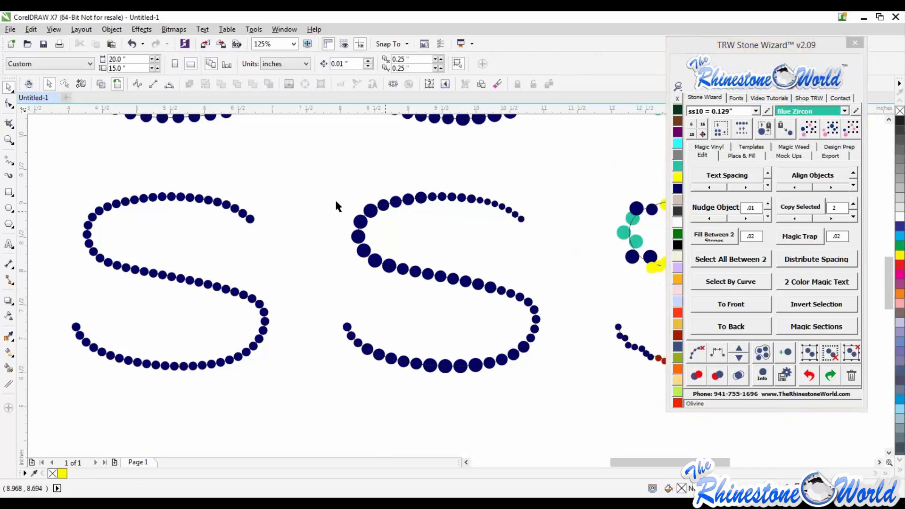
- Select the path of the multicolored third S in the lower row and respace its scattered stones equally along it
scroll(335, 199, down, 2)
scroll(545, 307, up, 2)
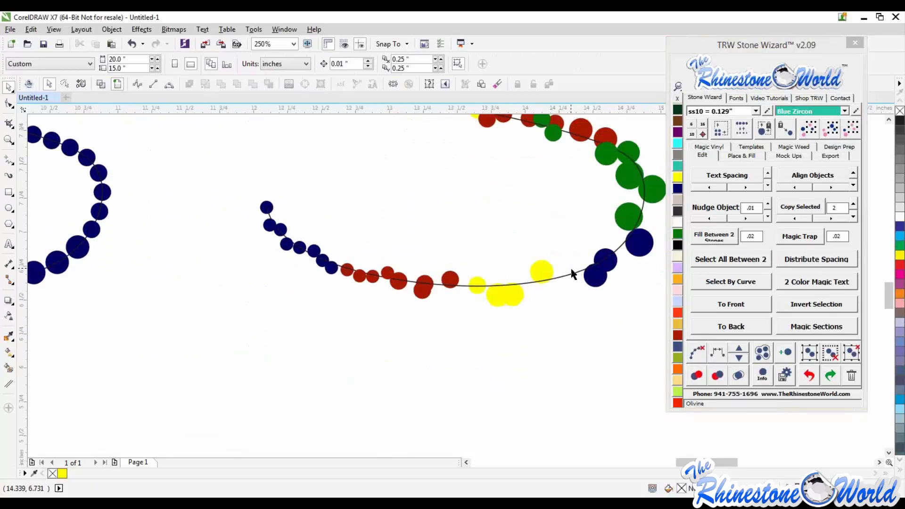
scroll(571, 269, down, 2)
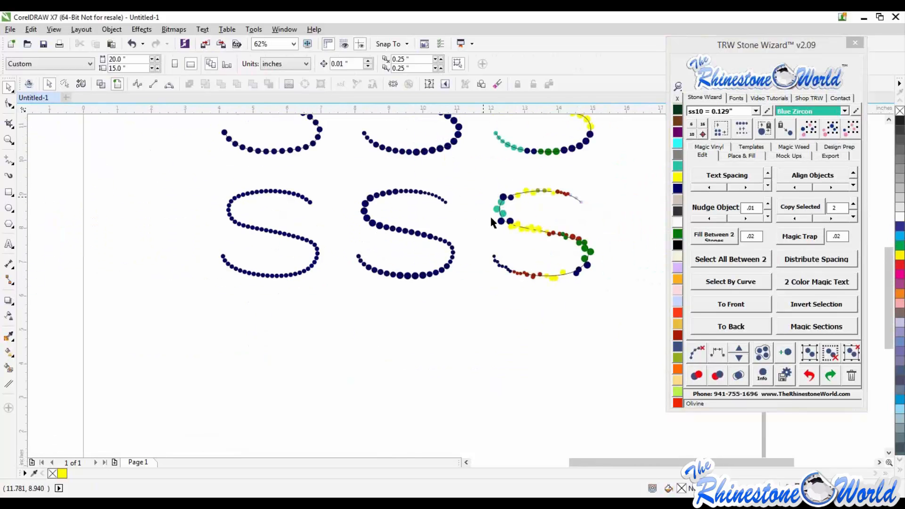
click(570, 272)
scroll(571, 271, up, 4)
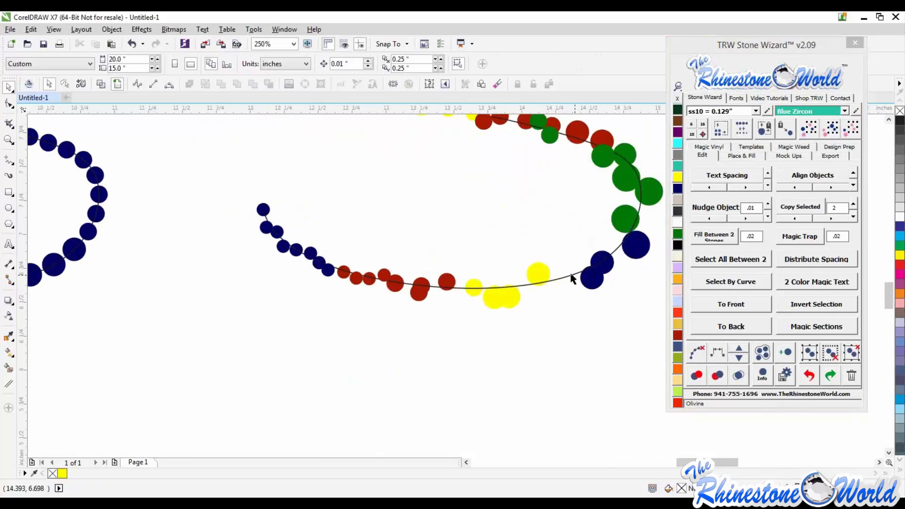
click(739, 349)
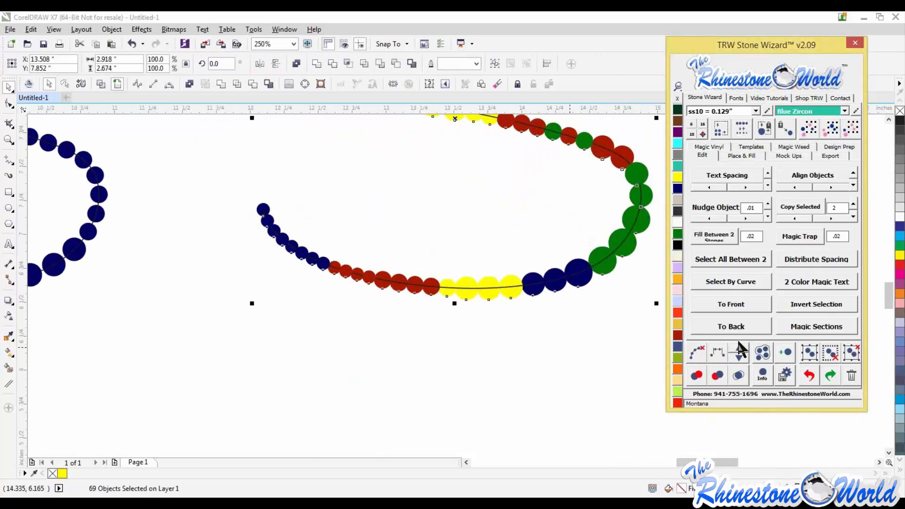
- Remove fifteen stones from the multicolored lower S to widen its equal spacing, and clear the selection
click(739, 356)
click(739, 356)
click(739, 356)
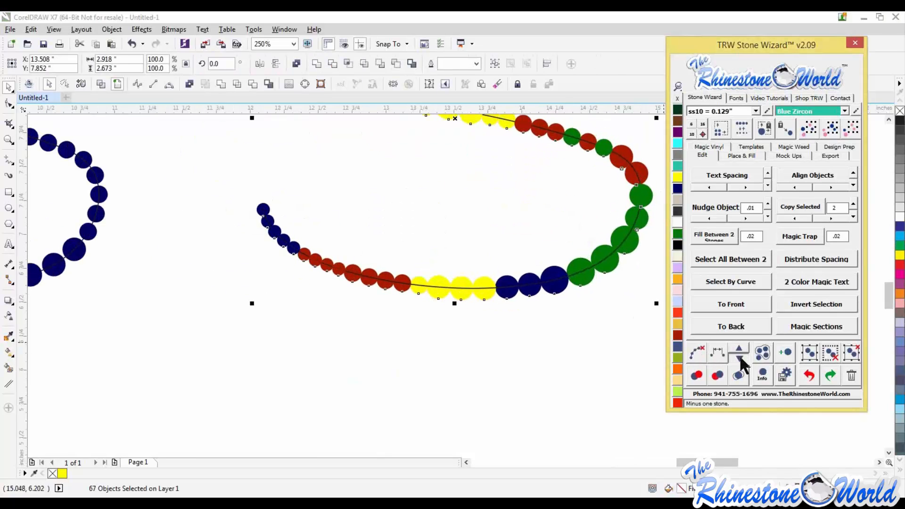
click(739, 355)
click(739, 356)
click(739, 357)
click(739, 357)
click(739, 357)
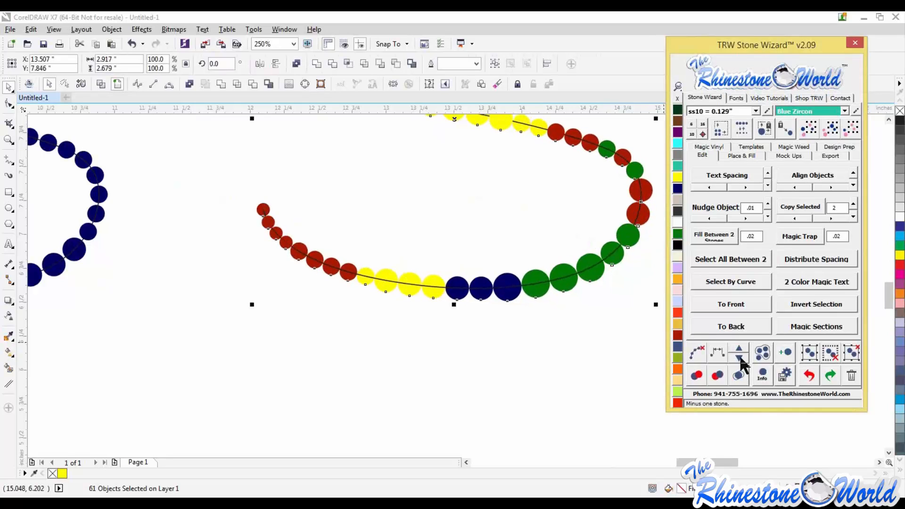
click(739, 356)
click(740, 357)
click(739, 356)
click(740, 357)
click(739, 356)
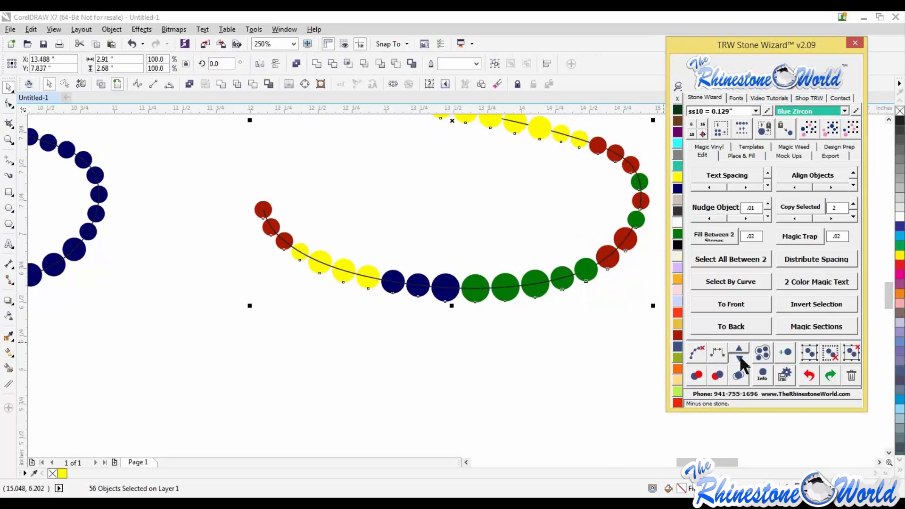
click(740, 356)
click(739, 356)
click(498, 343)
scroll(498, 343, down, 4)
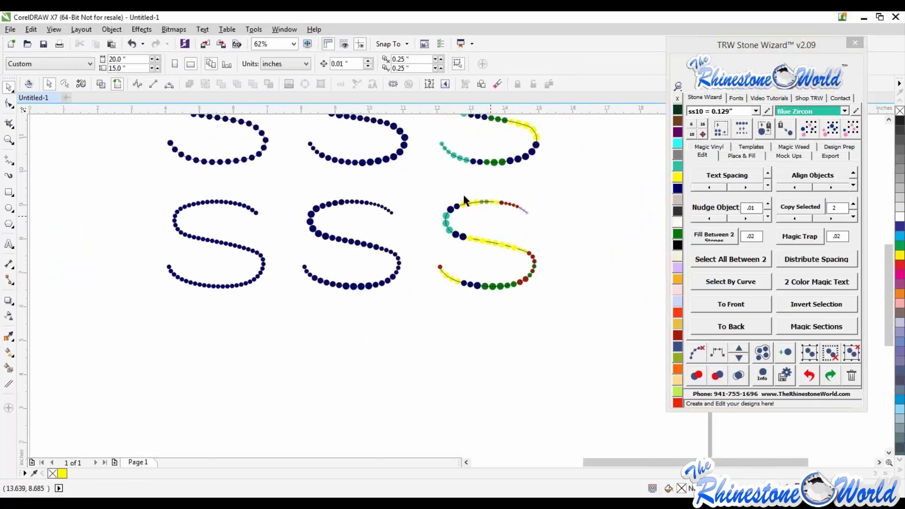
- Select all six S shapes on the page and delete them
scroll(460, 209, up, 3)
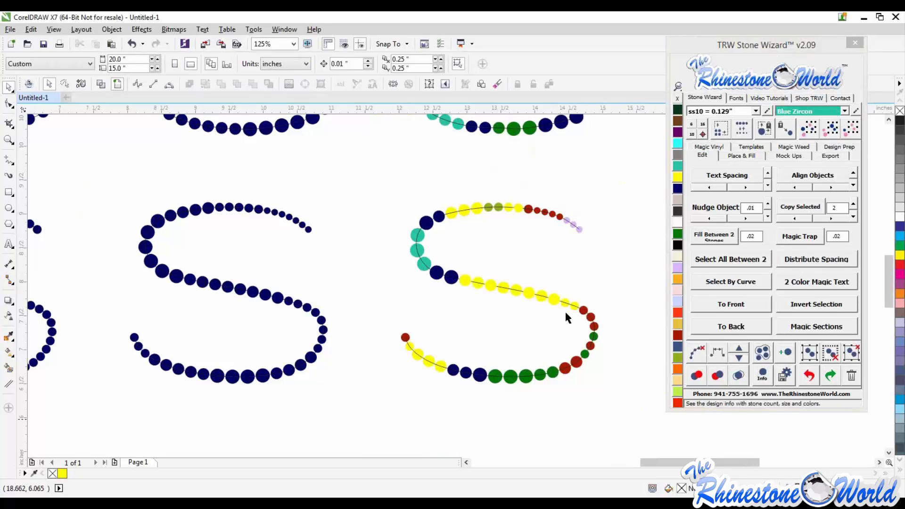
scroll(615, 271, down, 3)
scroll(618, 269, down, 2)
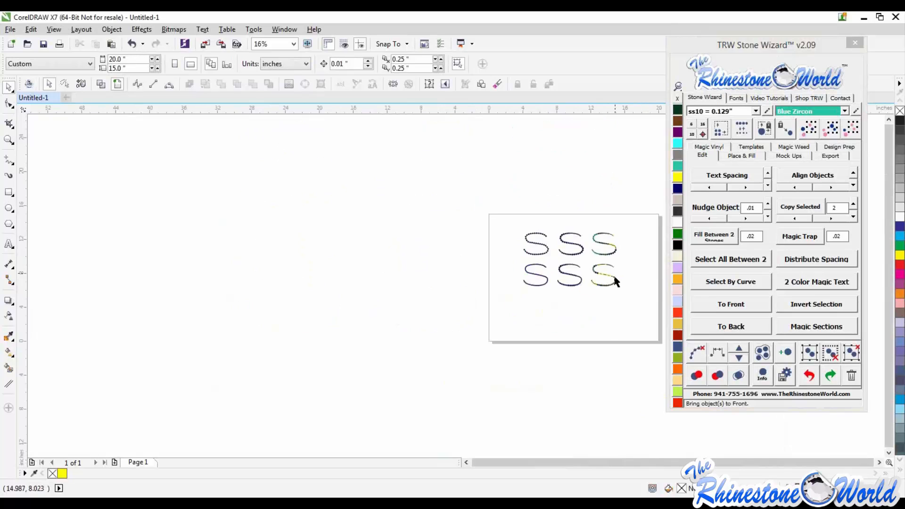
scroll(622, 264, up, 1)
drag(632, 181, 375, 352)
key(Delete)
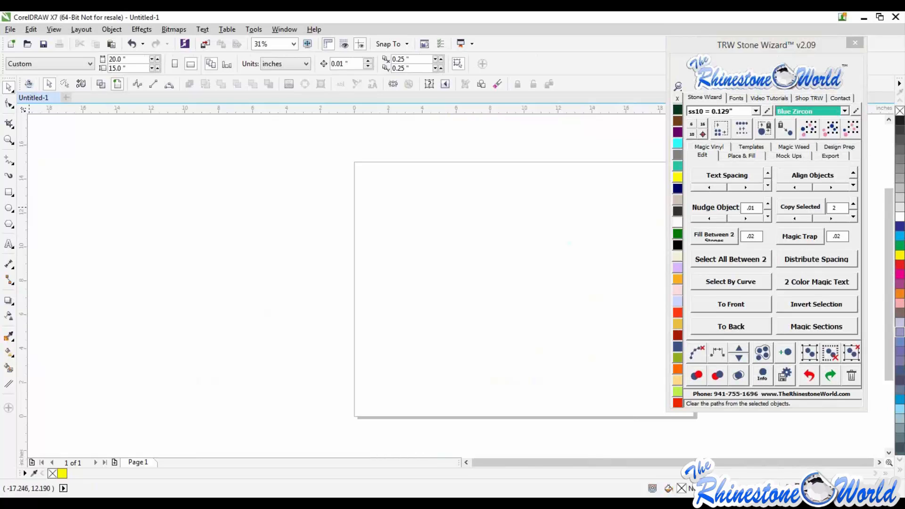
- Place the Baseball Mom Template.cdr design on the page, ungroup it completely and select all its stones
drag(373, 180, 491, 263)
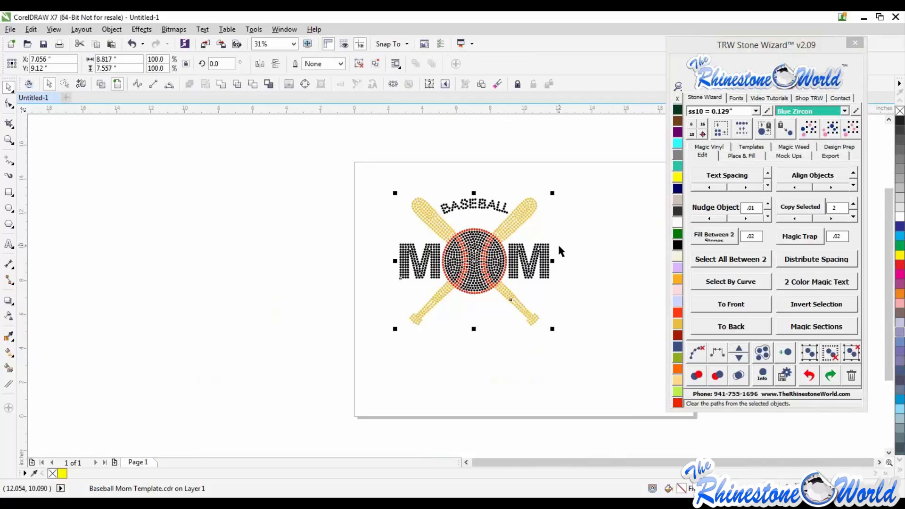
click(830, 353)
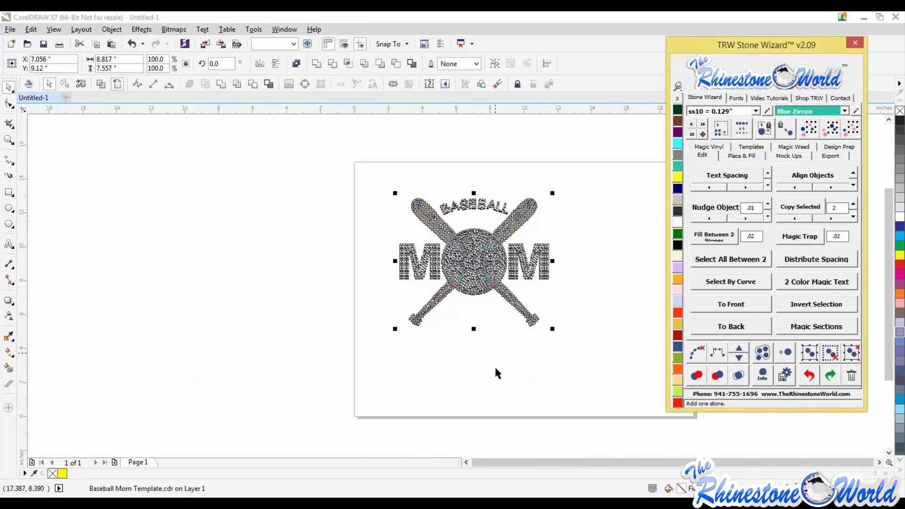
drag(289, 161, 626, 384)
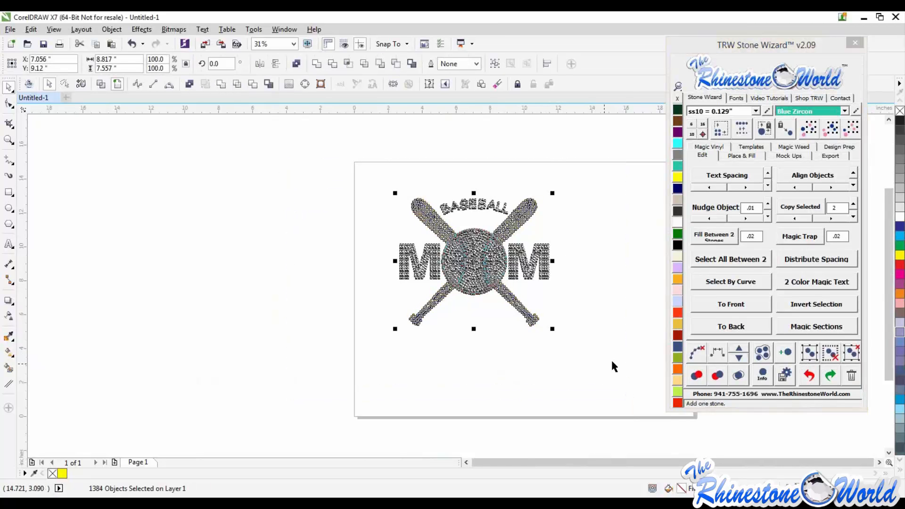
- Recolor all the black stones Citrine and all the bat stones Peach, selecting each set by matching color
click(553, 269)
click(547, 261)
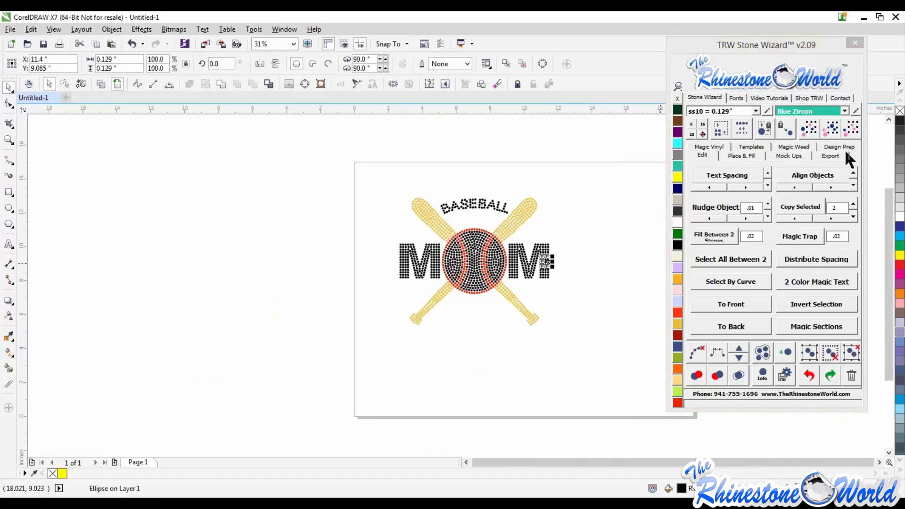
click(830, 130)
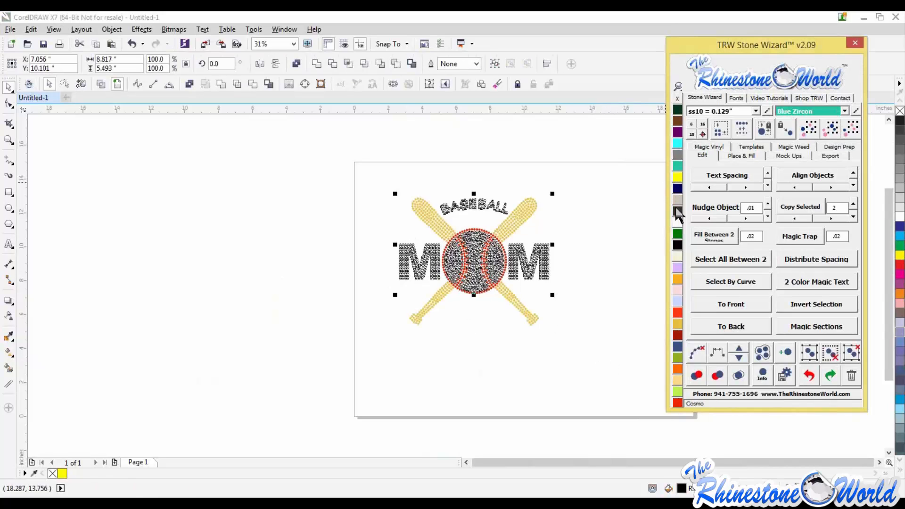
click(677, 178)
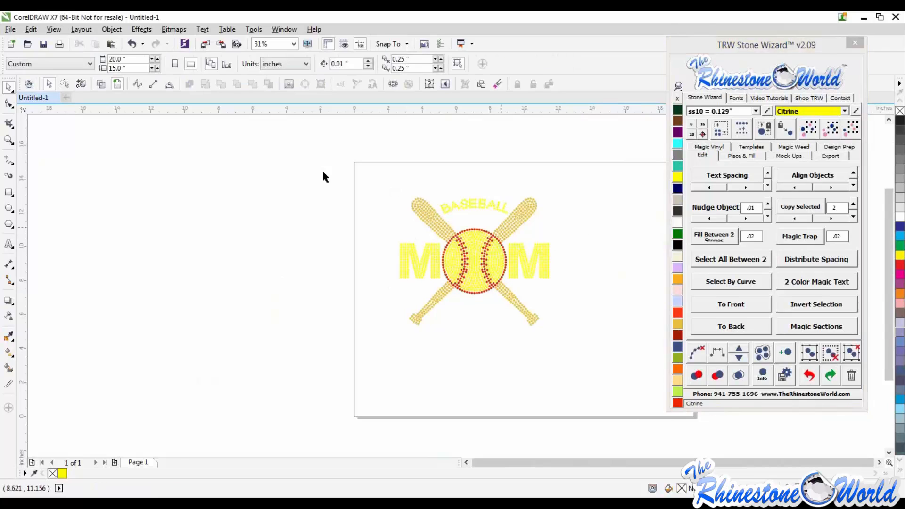
click(516, 216)
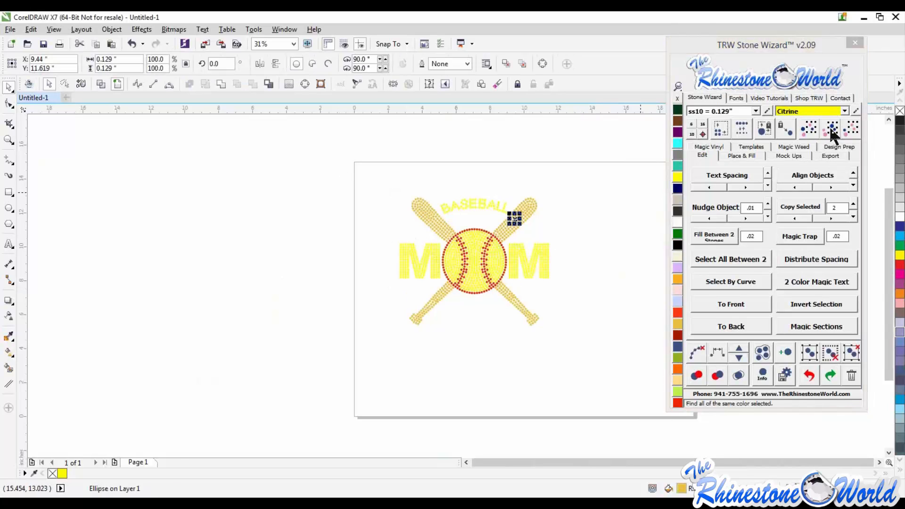
click(677, 380)
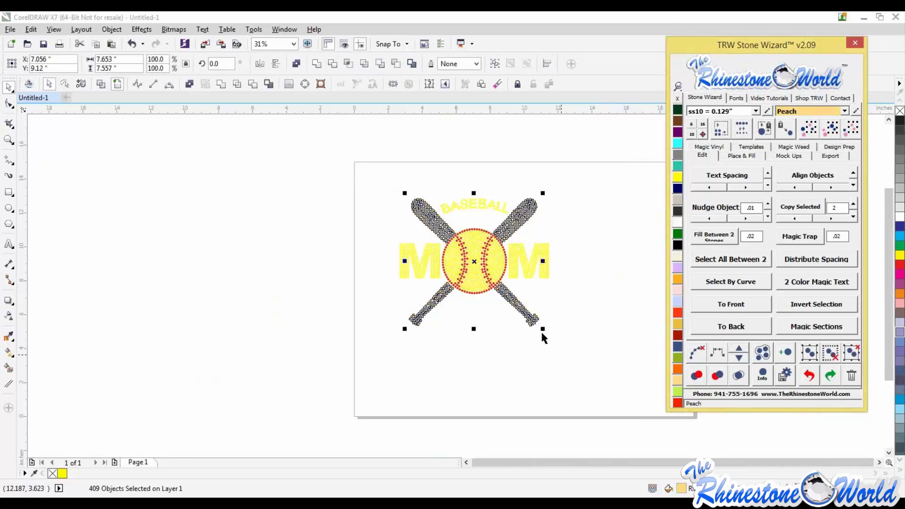
click(484, 262)
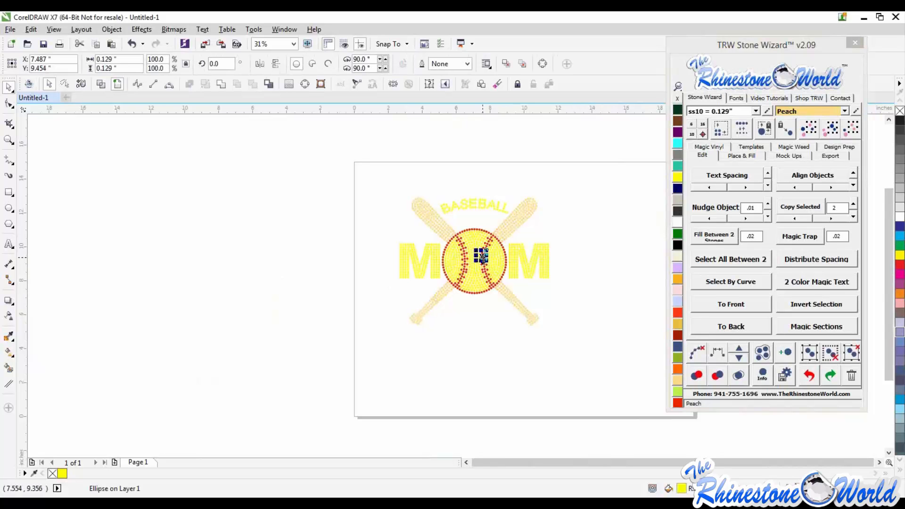
click(832, 129)
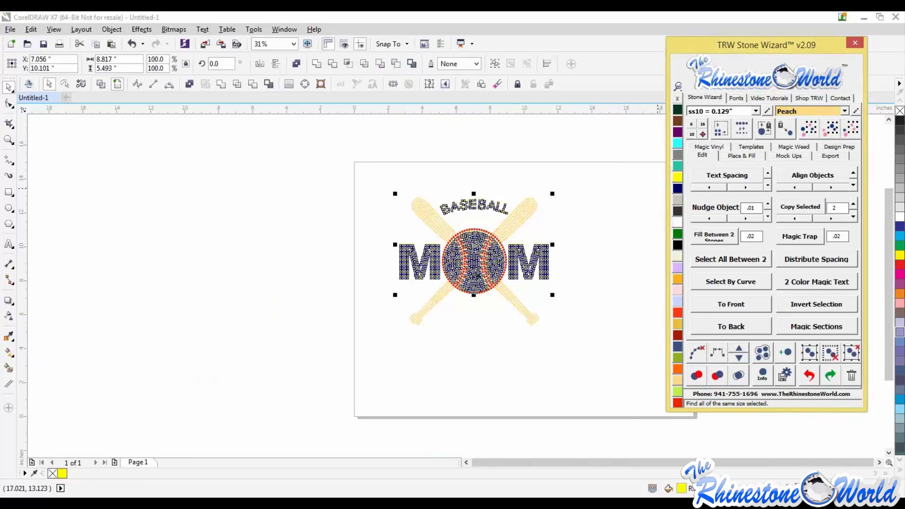
click(579, 283)
- Select one red stitching stone, find all stones of the same color and recolor them Red Siam
scroll(471, 259, up, 5)
click(504, 272)
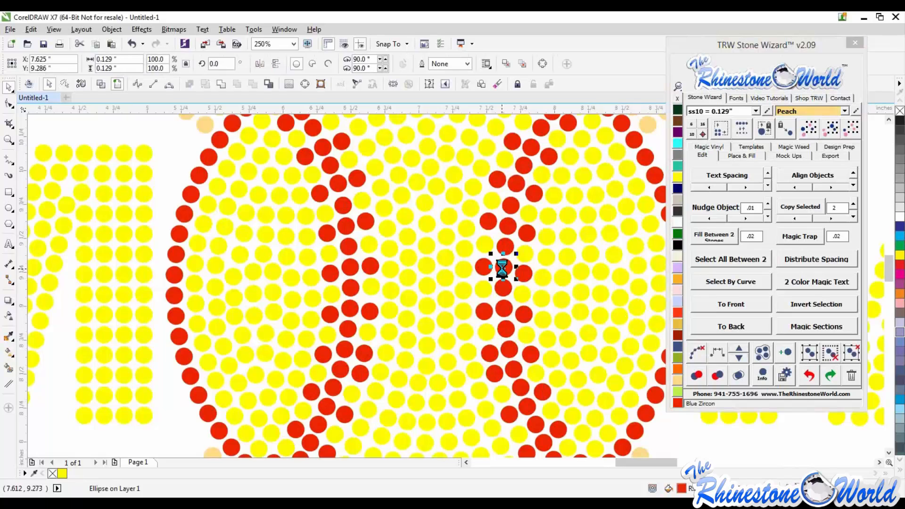
scroll(503, 272, down, 3)
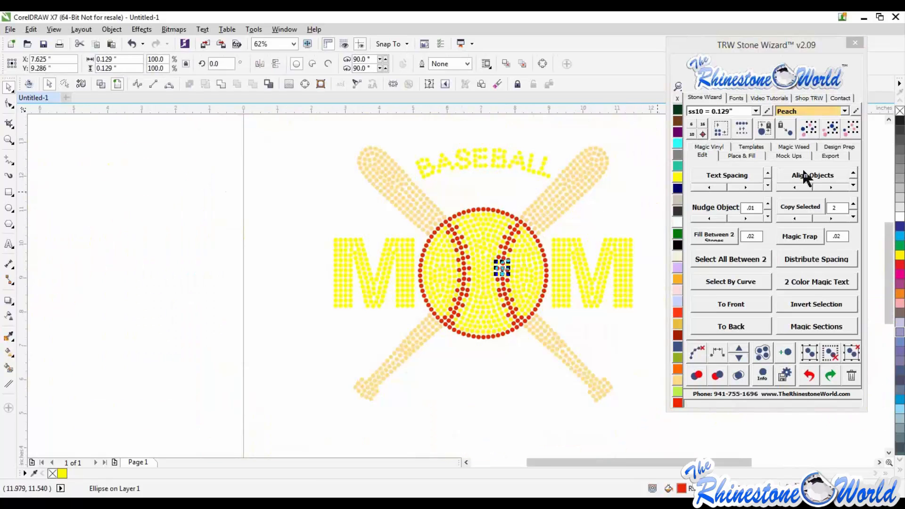
click(832, 128)
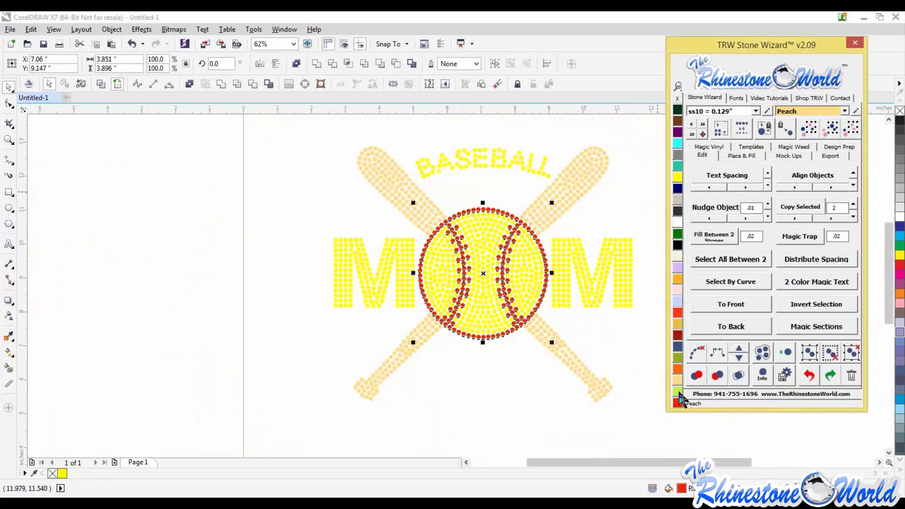
click(480, 378)
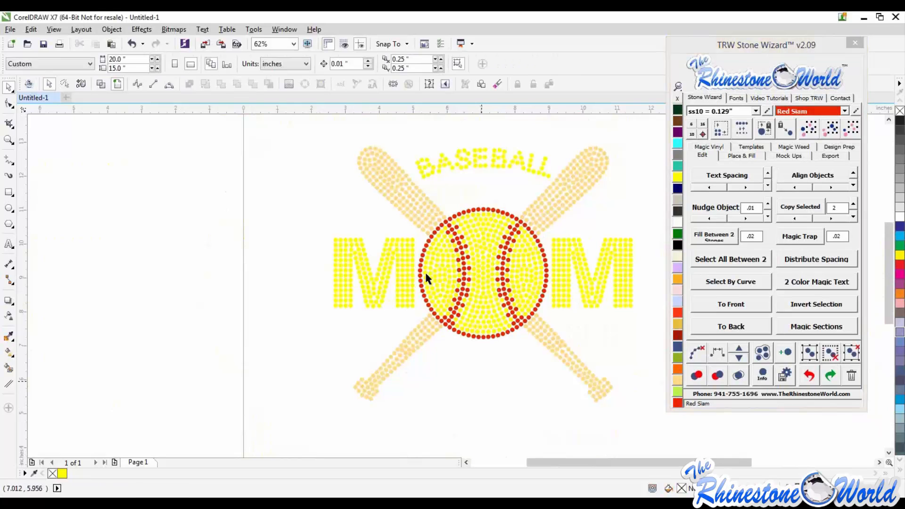
- Select the whole Baseball Mom design and review its design information on dimensions and stone counts
scroll(425, 271, down, 1)
drag(612, 422, 611, 421)
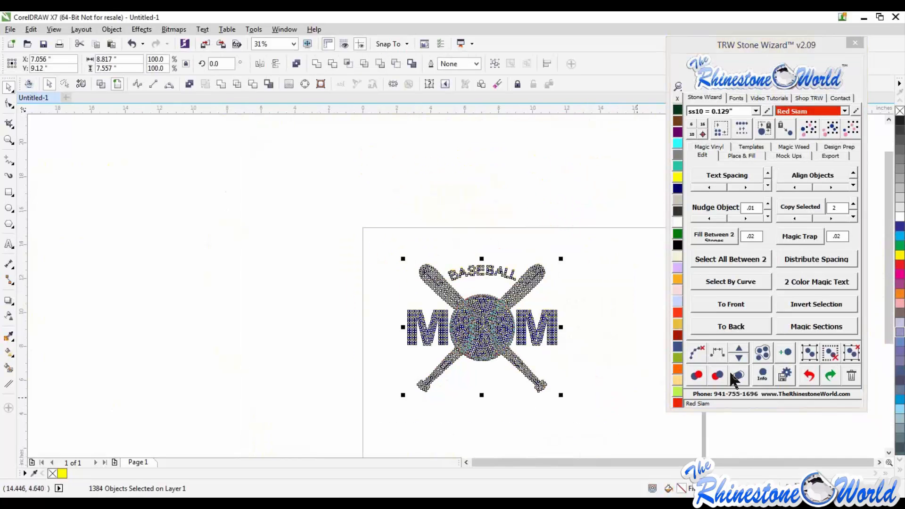
click(762, 376)
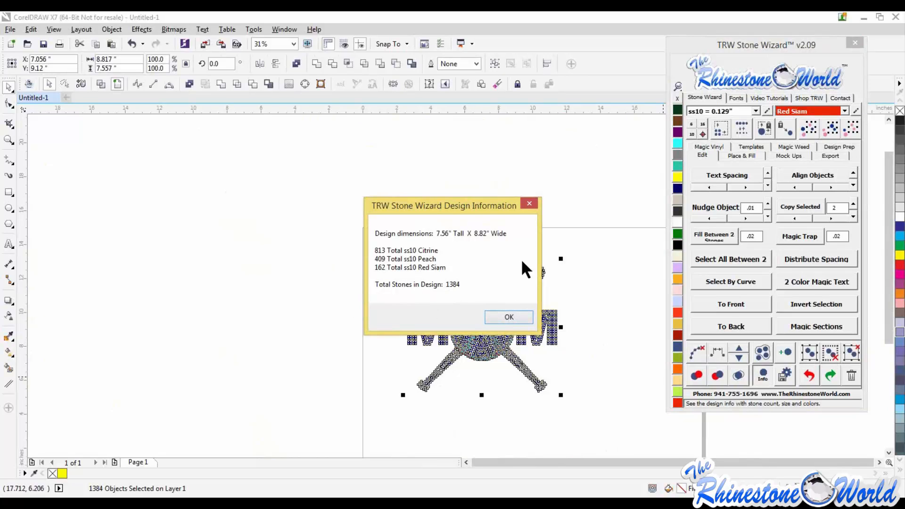
click(529, 203)
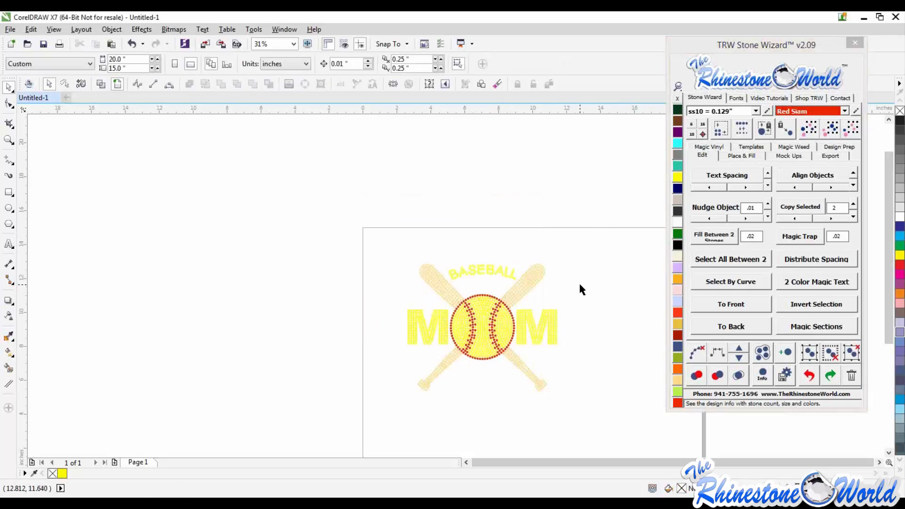
- Select all the Citrine stones by matching color and recolor them Jet Black
click(537, 332)
click(830, 129)
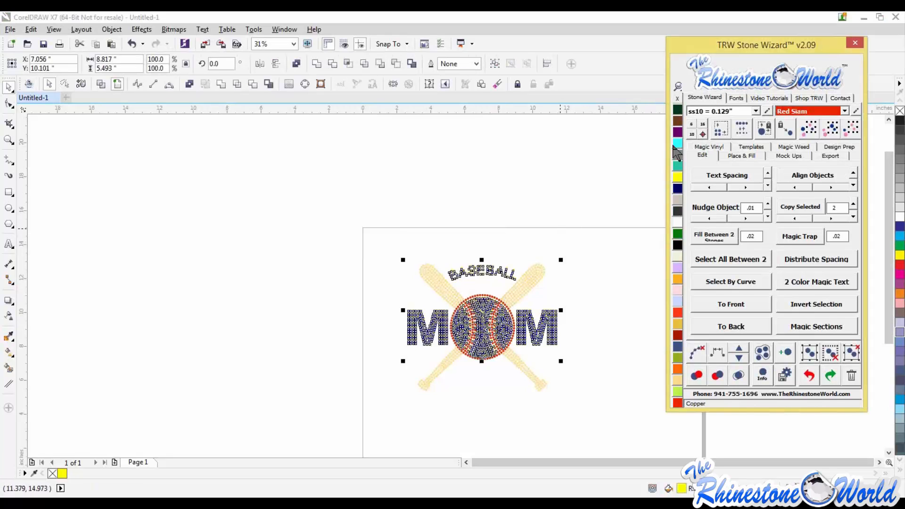
click(677, 245)
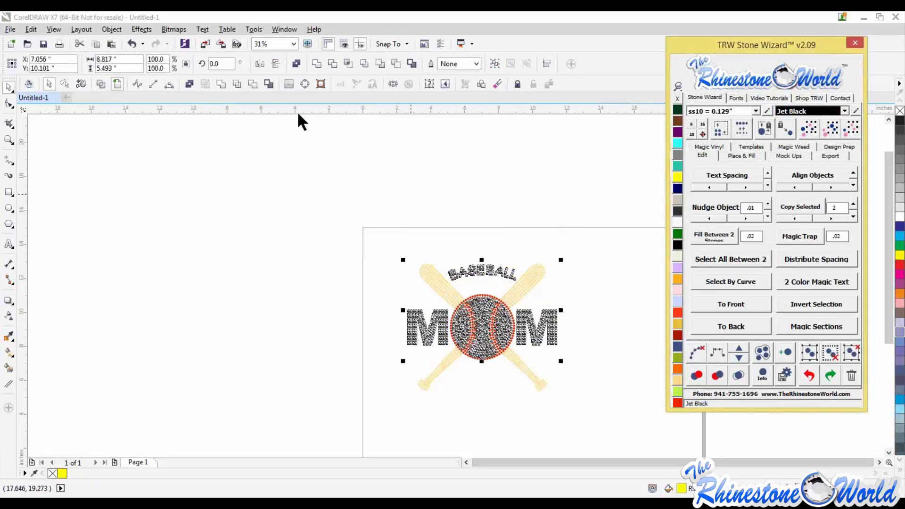
click(513, 178)
- Select the stones of the arched BASEBALL lettering with the Freehand Pick tool and delete them
scroll(557, 321, up, 1)
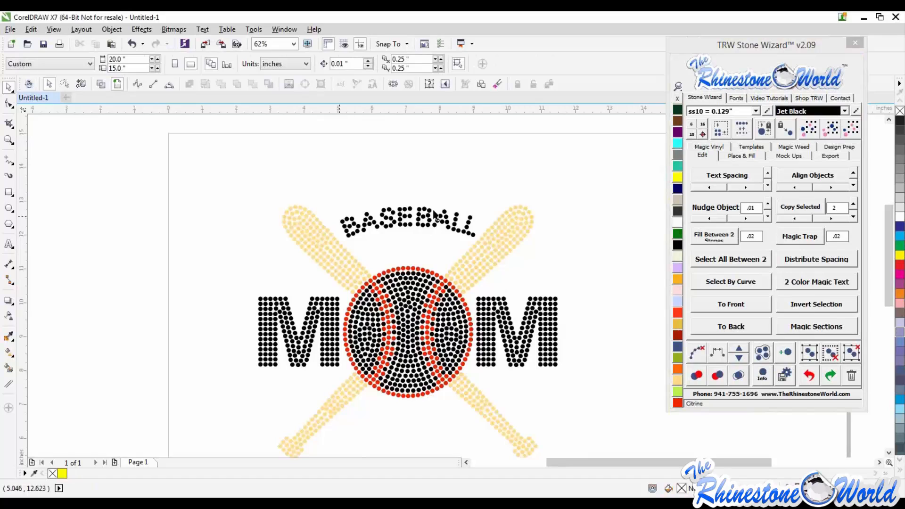
click(63, 83)
mouse_move(327, 179)
mouse_down()
mouse_move(345, 245)
mouse_move(477, 238)
mouse_move(482, 197)
mouse_up()
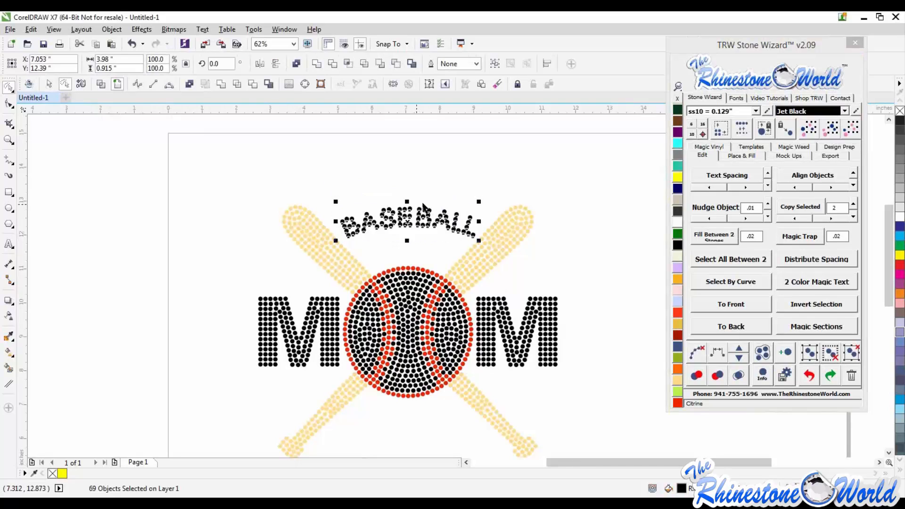
key(Delete)
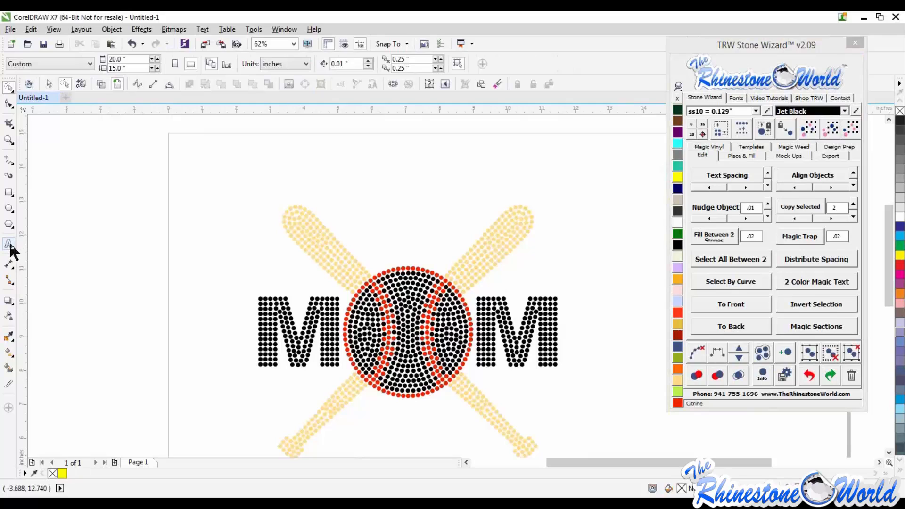
- Draw an ellipse about 5.24 by 2.96 inches and position it between the bats above the baseball as a text path
click(9, 208)
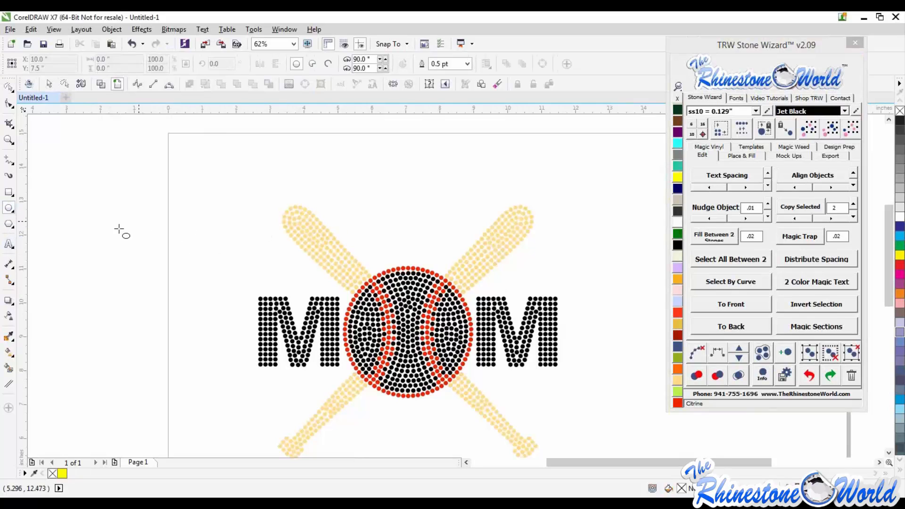
mouse_move(121, 232)
mouse_down()
mouse_move(176, 267)
mouse_move(239, 285)
mouse_move(270, 316)
mouse_up()
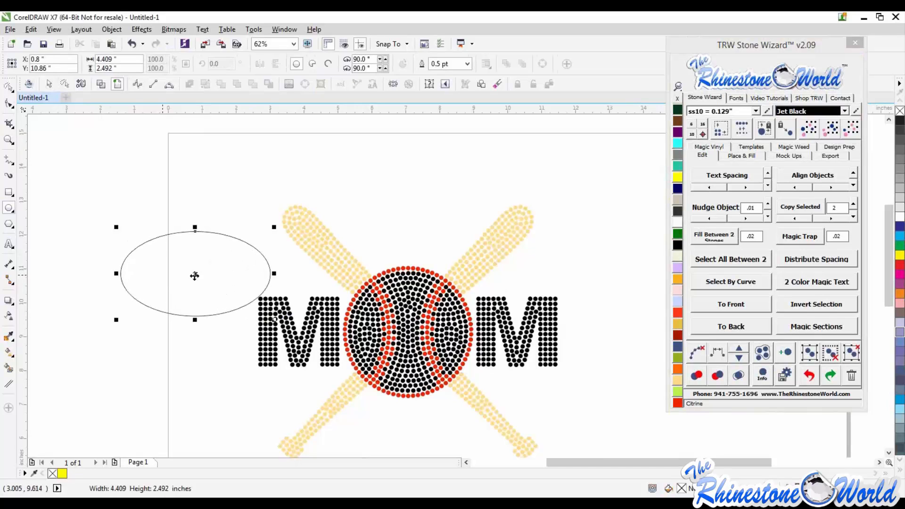
drag(373, 260, 401, 261)
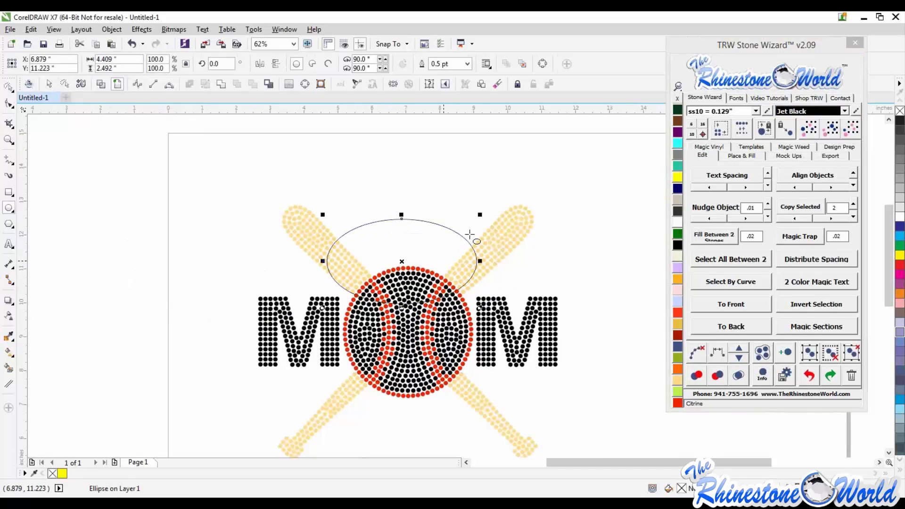
drag(483, 216, 511, 200)
drag(417, 253, 412, 263)
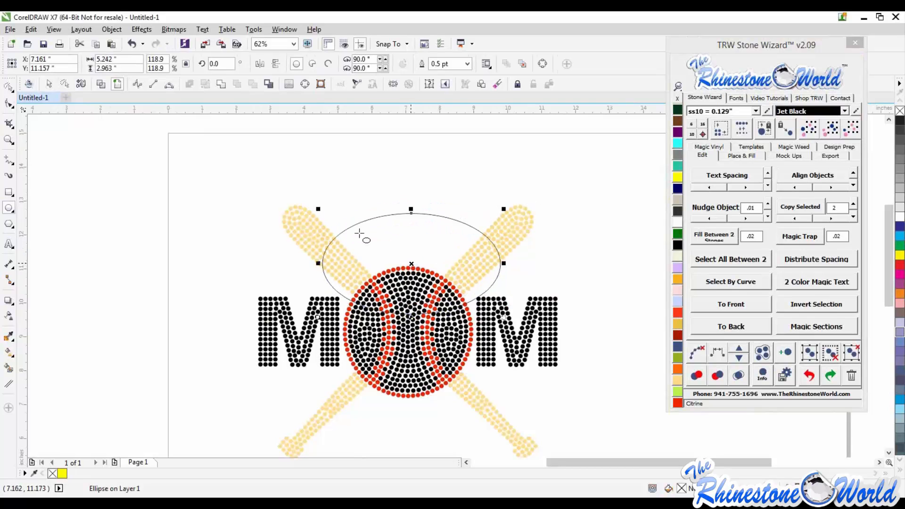
click(8, 87)
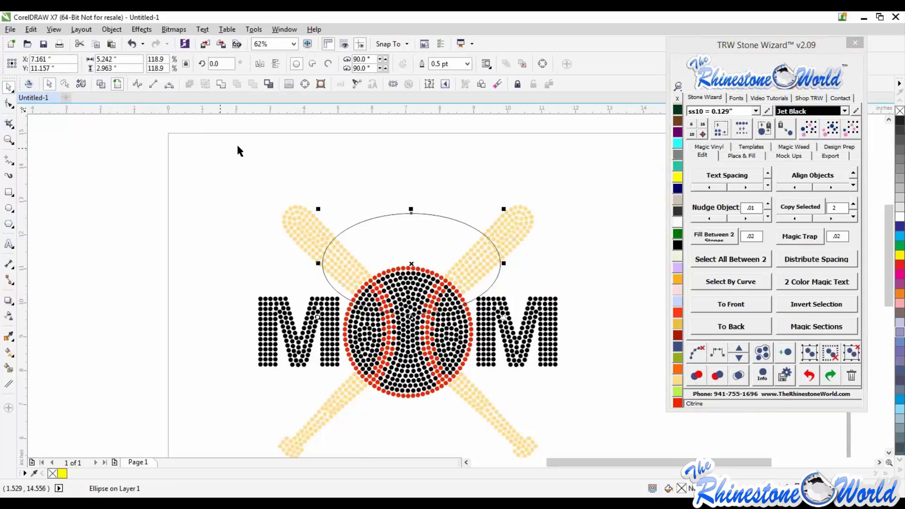
- Fit the text "softball" to the top of the ellipse and scale it down to about 75.8 pt
click(357, 84)
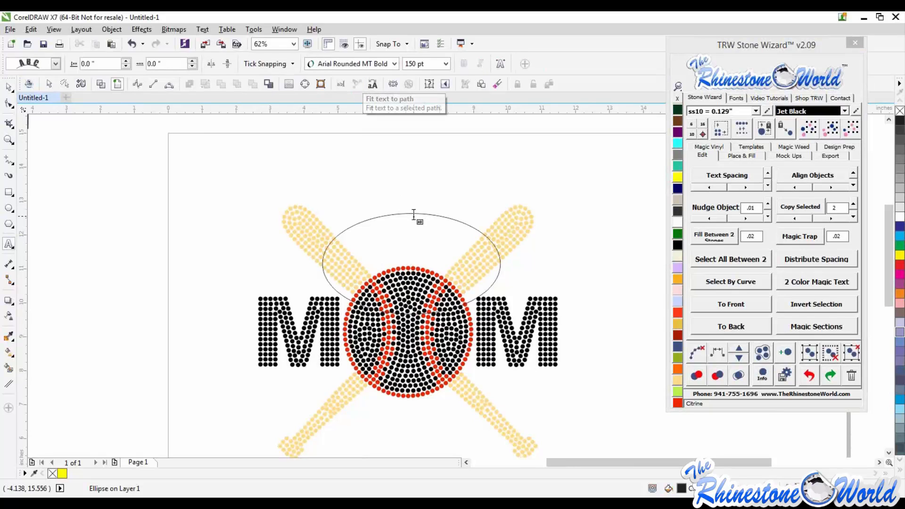
click(466, 230)
text(softball)
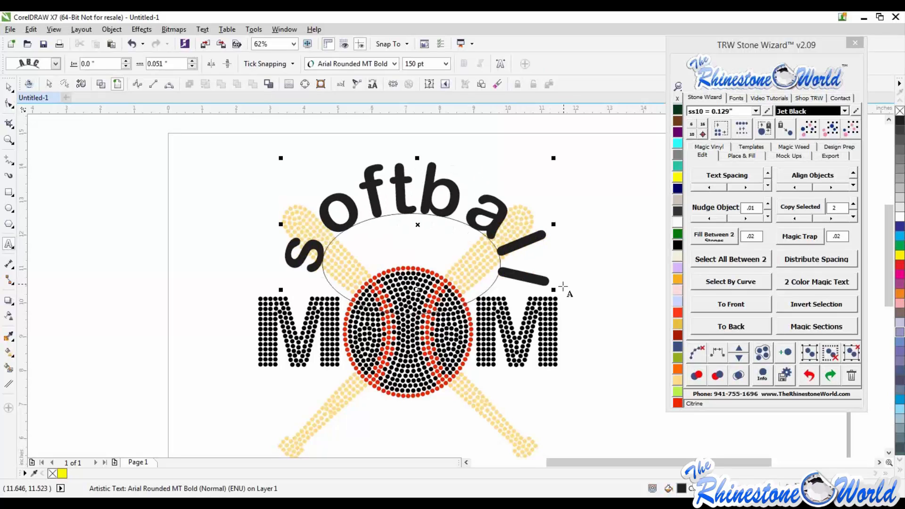
drag(551, 284, 526, 247)
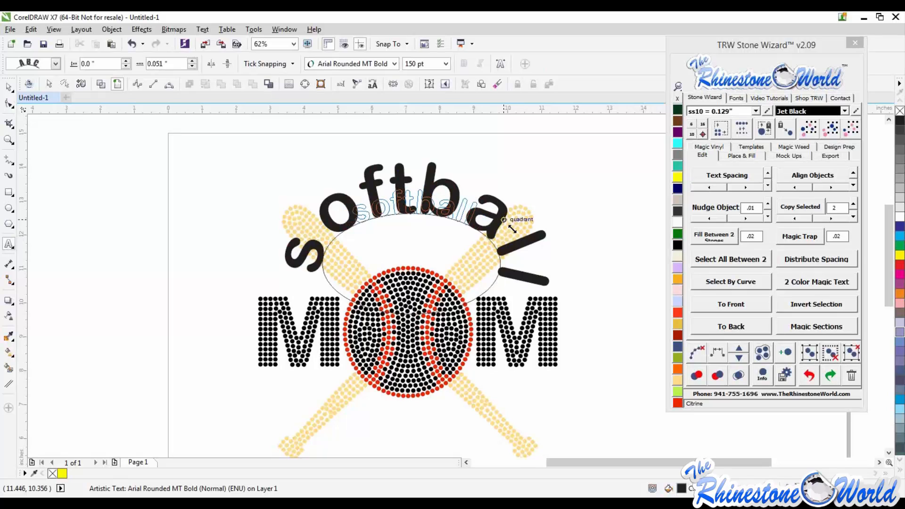
- Select the arched softball text and apply the TRW 130 Super Small rhinestone font to it
click(736, 98)
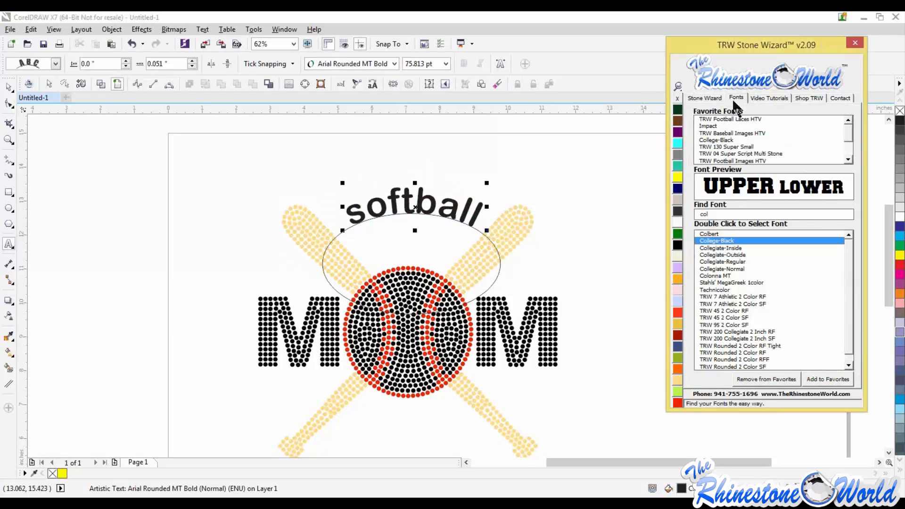
click(710, 147)
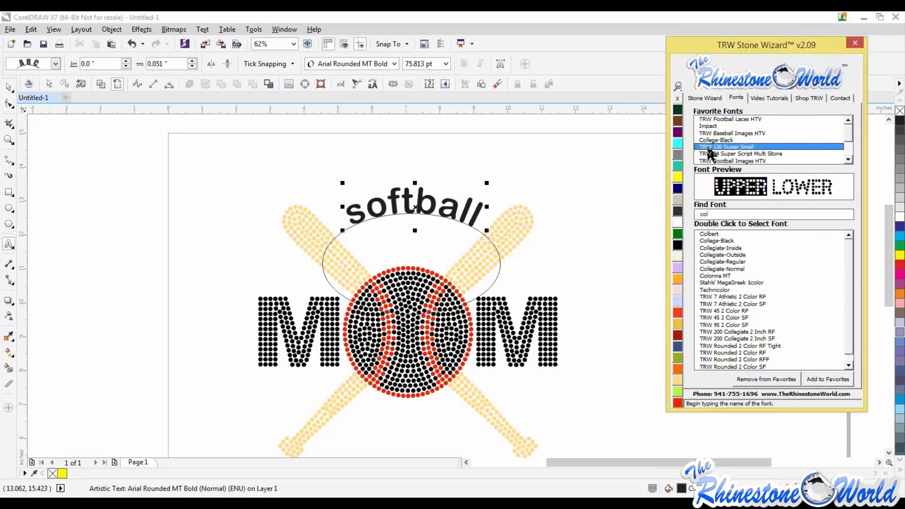
click(8, 86)
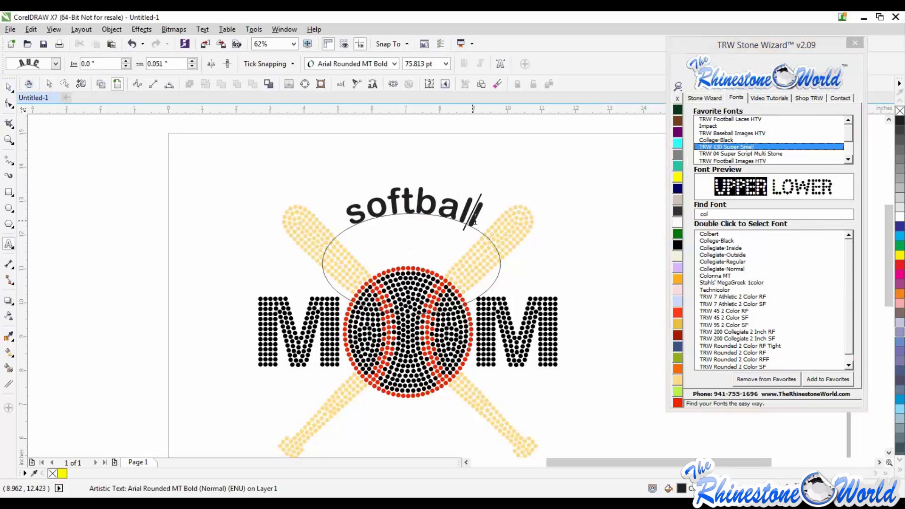
drag(484, 211, 343, 205)
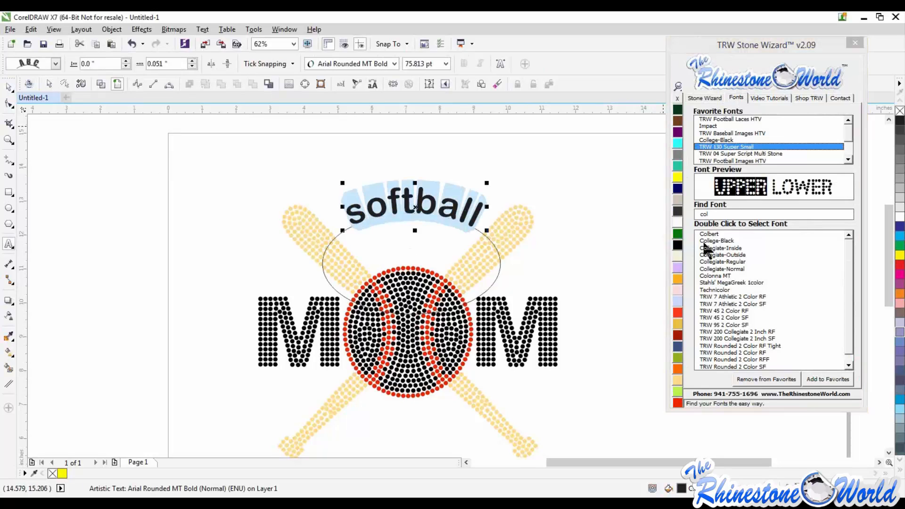
drag(713, 215, 671, 217)
text(trw)
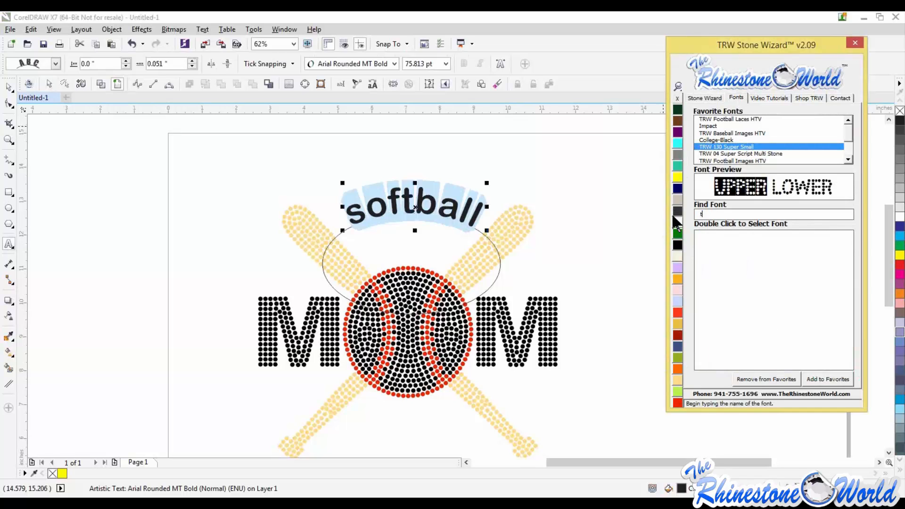
double_click(730, 153)
double_click(731, 147)
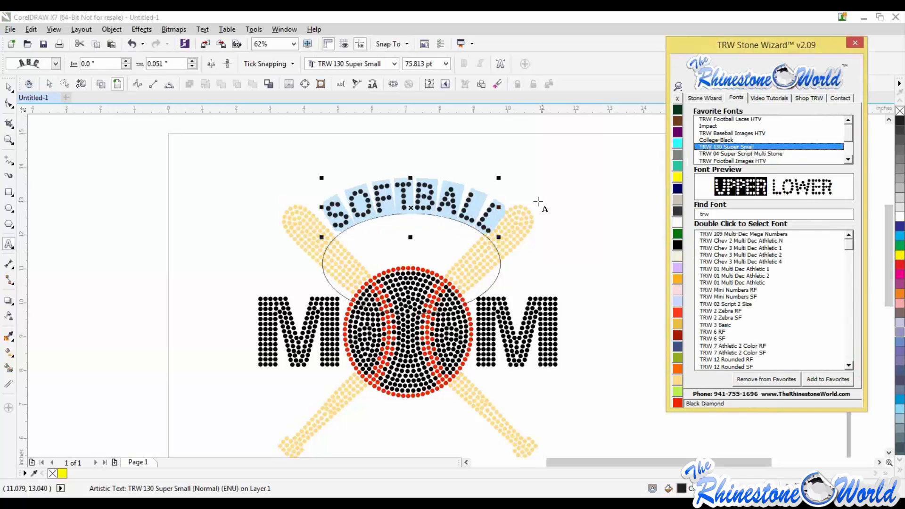
- Enlarge the arched SOFTBALL lettering to about 79.7 pt
click(410, 208)
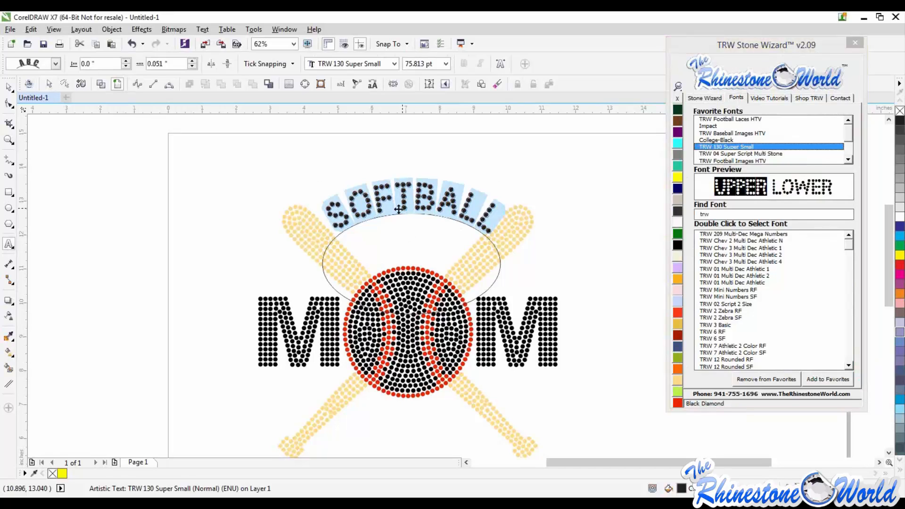
click(404, 208)
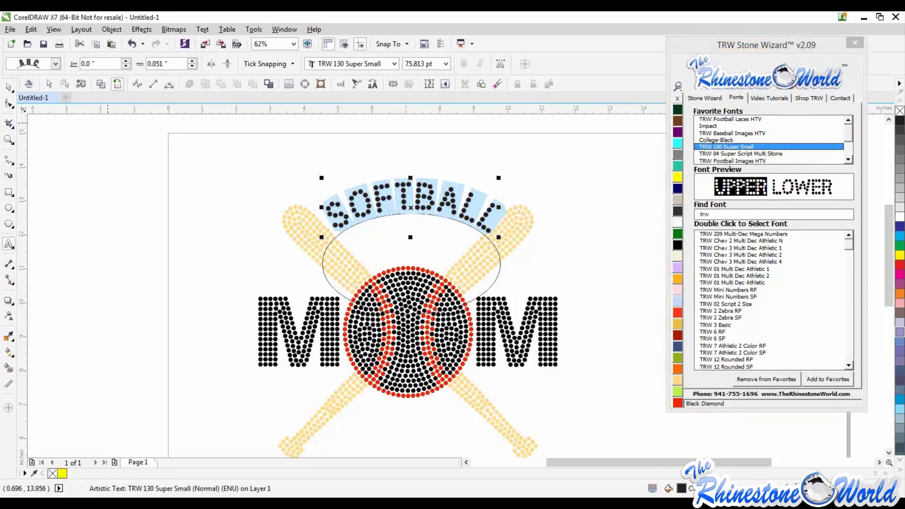
click(49, 84)
click(218, 173)
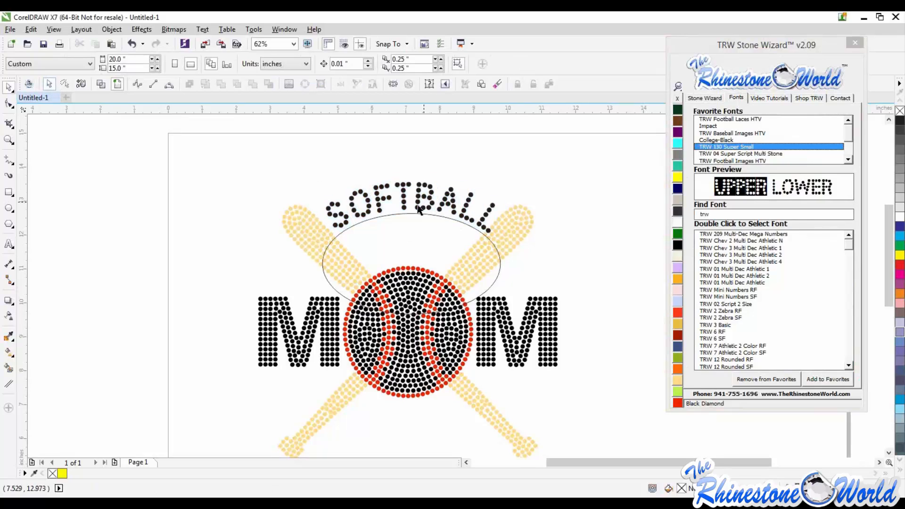
click(415, 193)
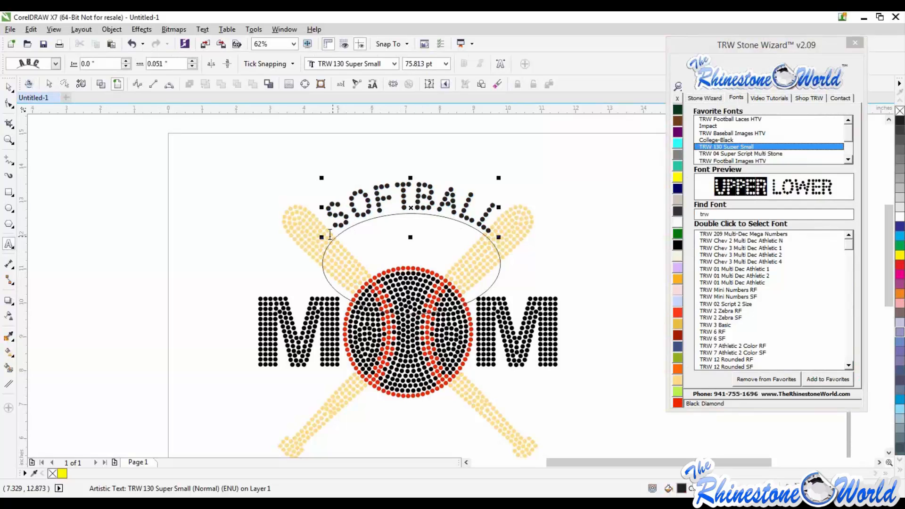
drag(321, 237, 315, 243)
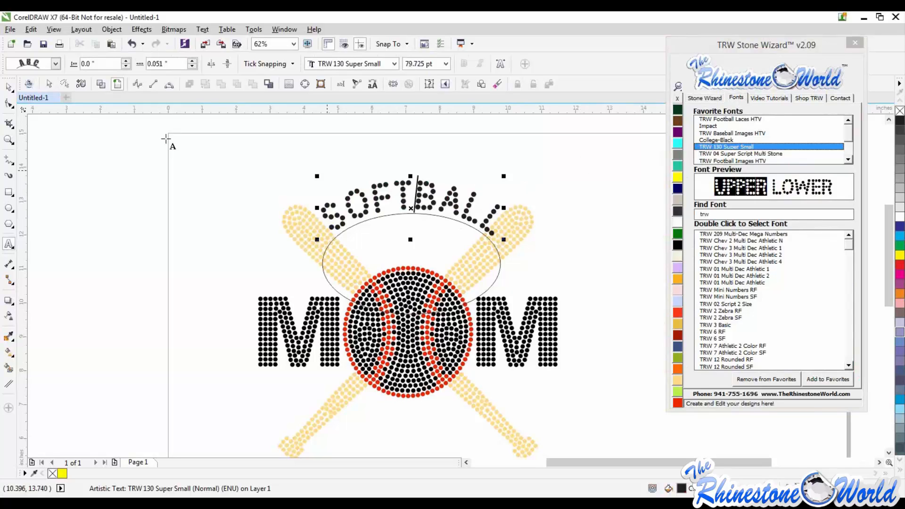
click(9, 88)
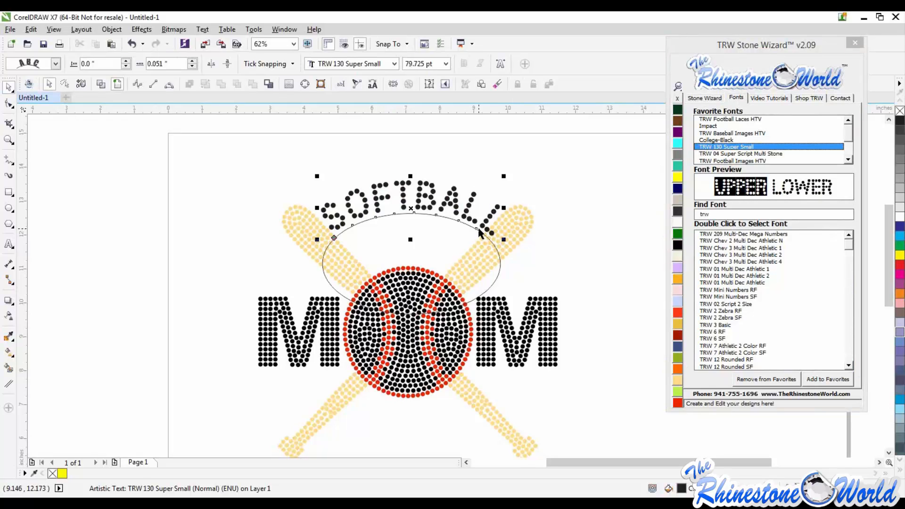
- Replace the arched text with BASEBALL and shift it slightly along the ellipse path
click(340, 84)
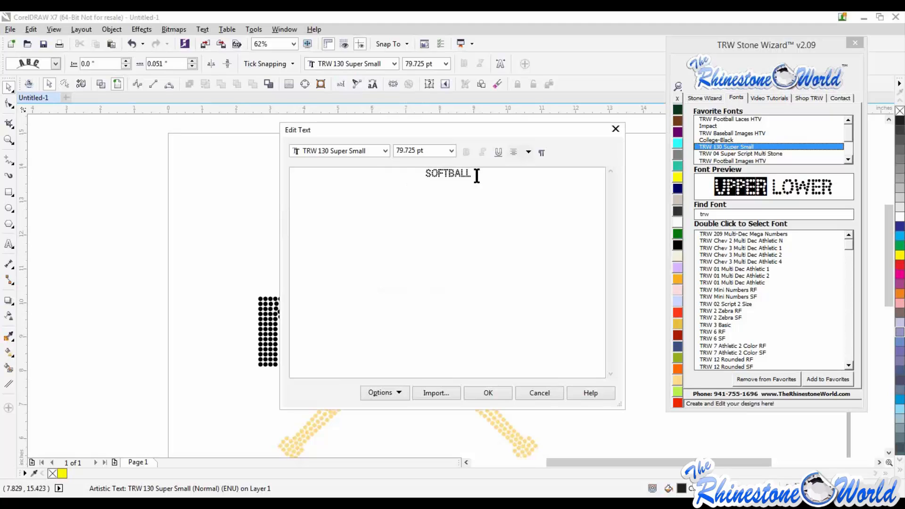
drag(477, 175, 410, 171)
text(BASEBALL)
click(492, 392)
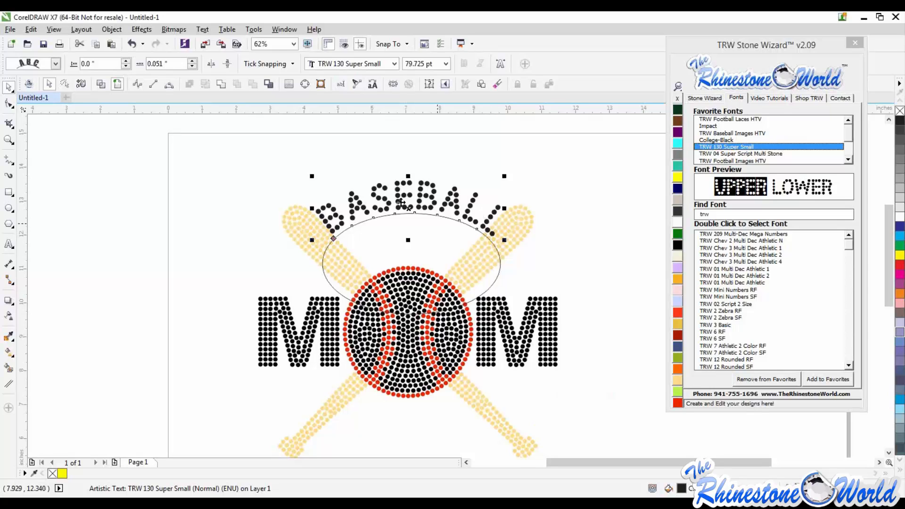
mouse_move(401, 203)
mouse_down()
mouse_move(386, 204)
mouse_move(403, 208)
mouse_up()
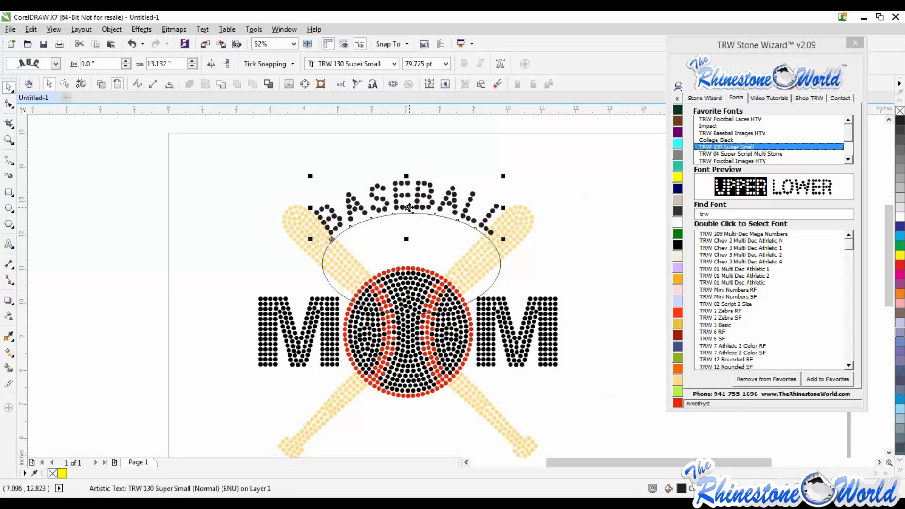
drag(406, 208, 406, 208)
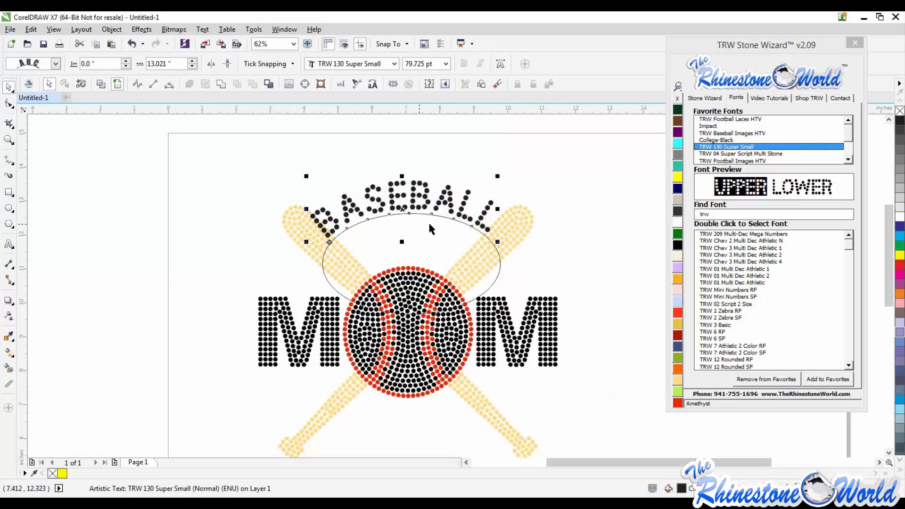
- Replace the arched text with FOOTBALL
click(340, 84)
drag(472, 175, 398, 174)
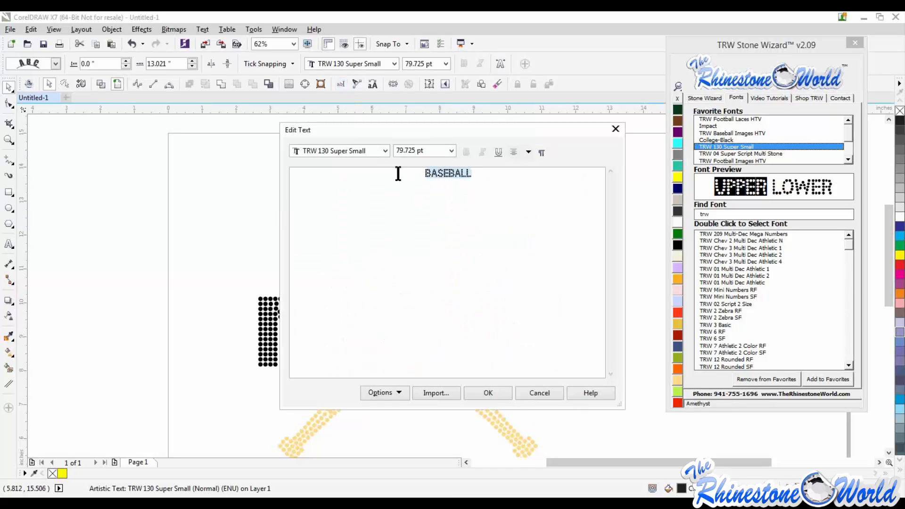
text(FOOTBALL)
click(487, 393)
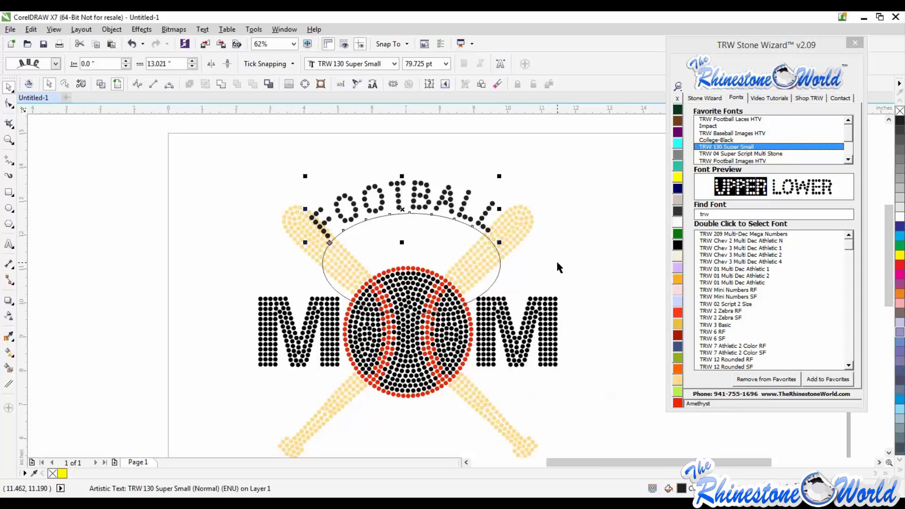
- Change the arched wording from FOOTBALL to SOFTBALL
click(338, 85)
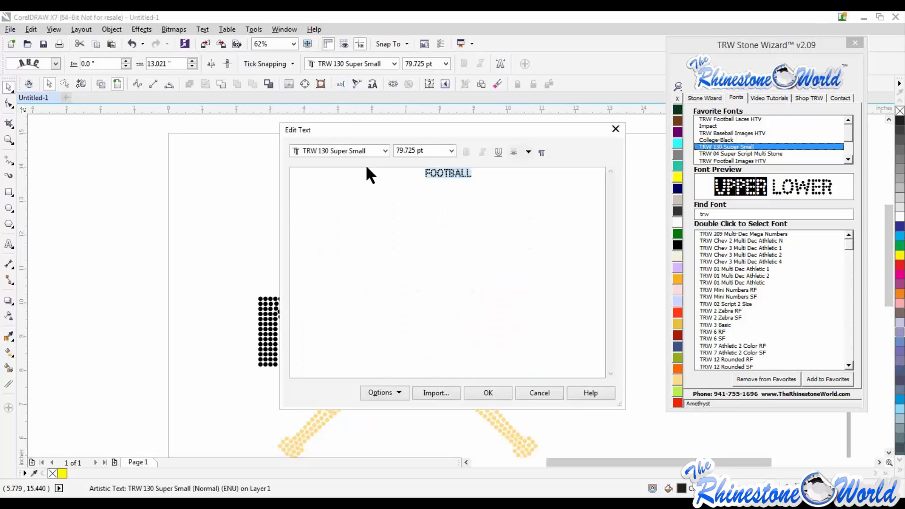
text(SOFTBALL)
click(478, 389)
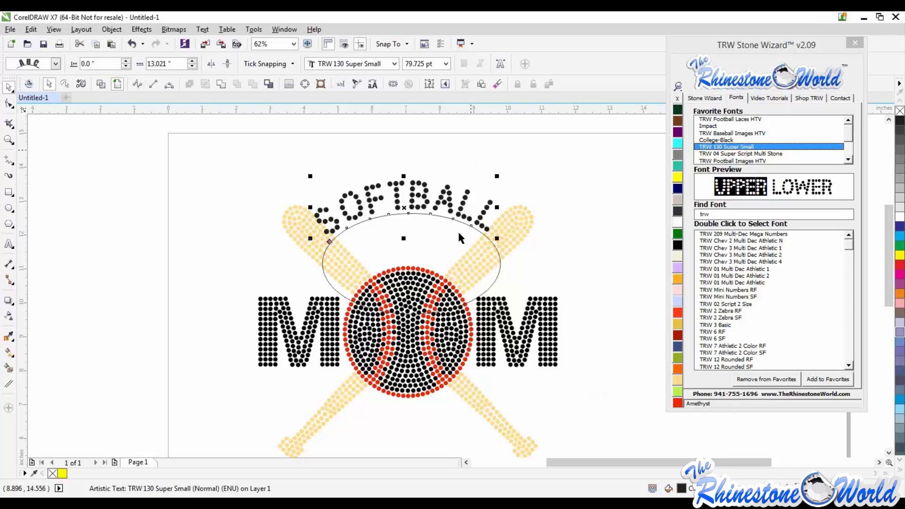
- Delete the ellipse that guides the arched text, keeping the lettering
click(500, 273)
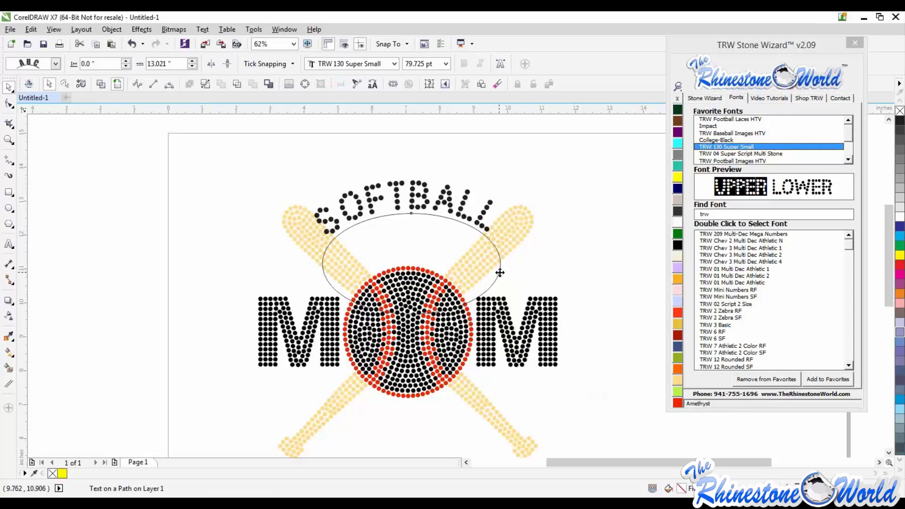
click(500, 272)
key(Delete)
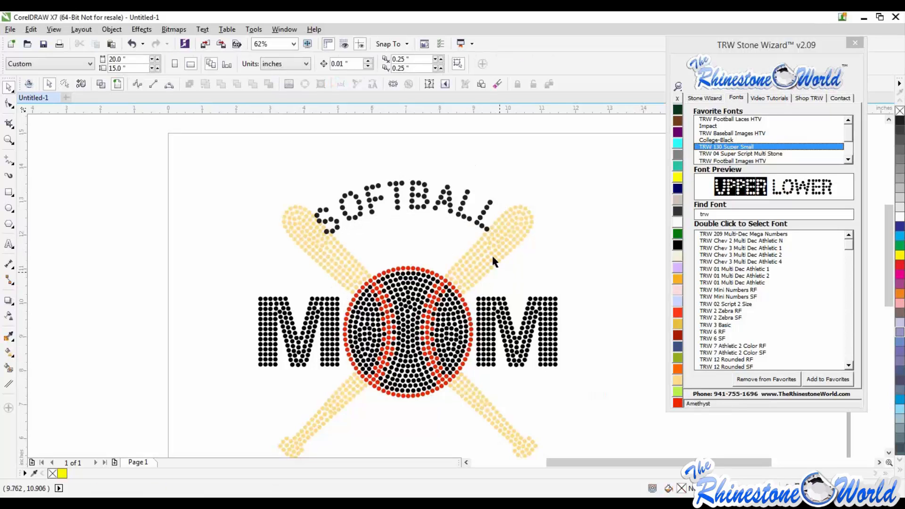
- Resize the circles of the SOFTBALL lettering to ss10 (0.129") stones
click(472, 220)
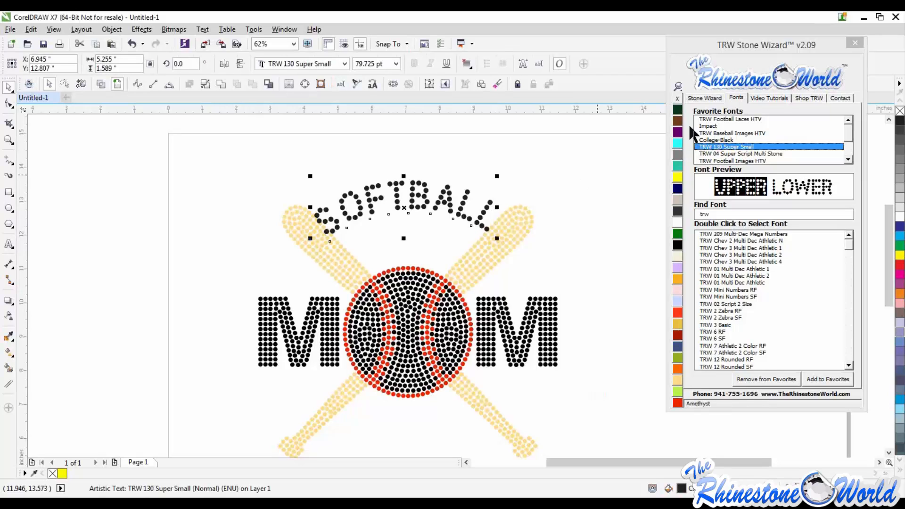
click(693, 98)
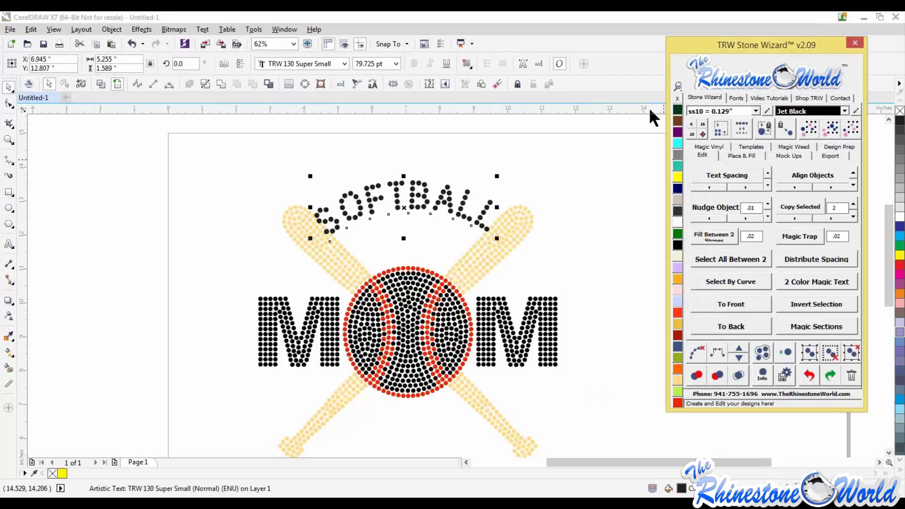
click(692, 136)
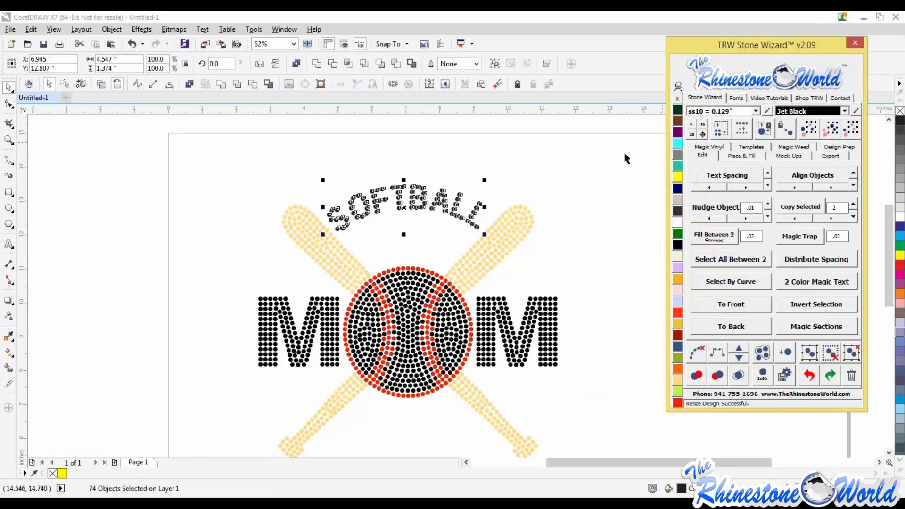
- Select a single stone in the last letters of SOFTBALL to check its size
click(609, 198)
scroll(456, 207, down, 2)
scroll(468, 204, up, 2)
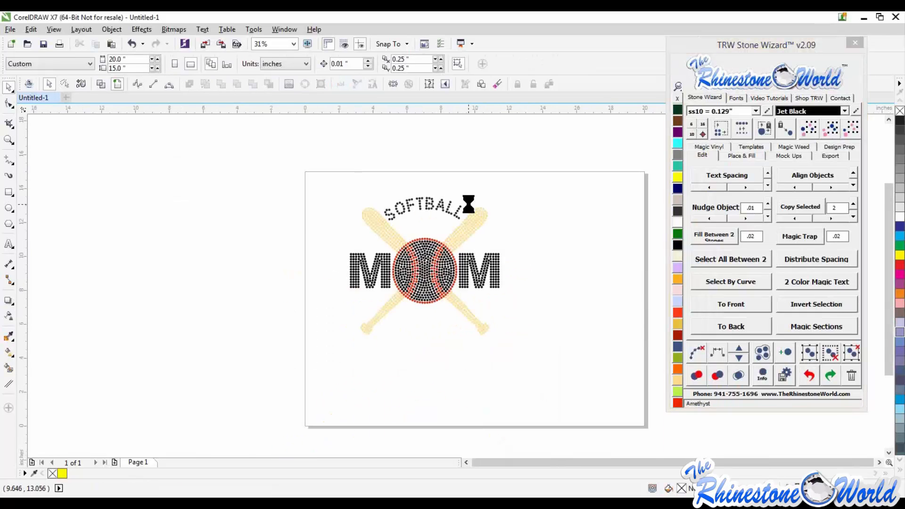
click(450, 214)
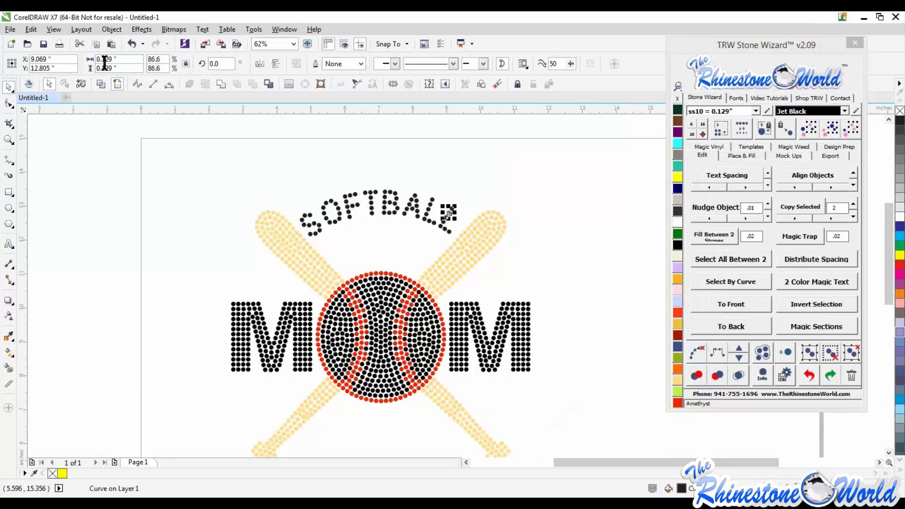
- Duplicate the entire SOFTBALL MOM design into the empty area beside the page
click(313, 221)
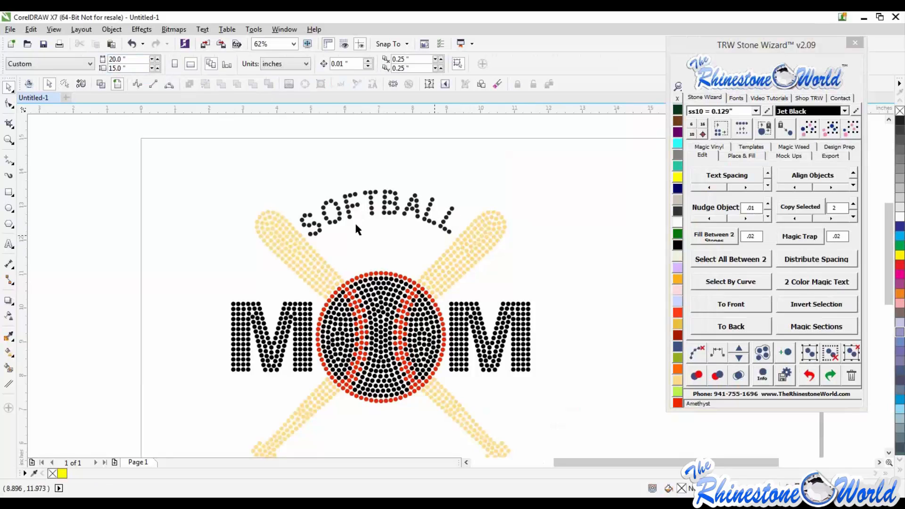
scroll(453, 237, down, 1)
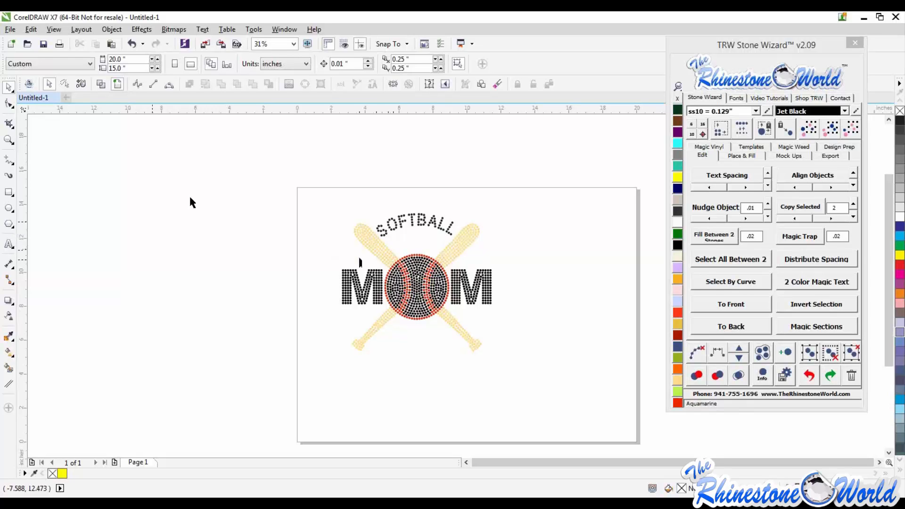
drag(319, 193, 526, 370)
drag(437, 304, 220, 301)
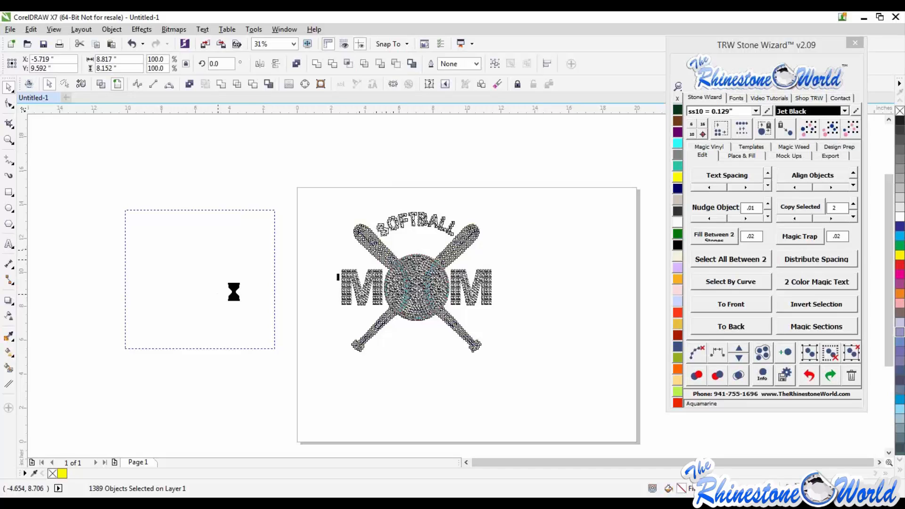
click(315, 270)
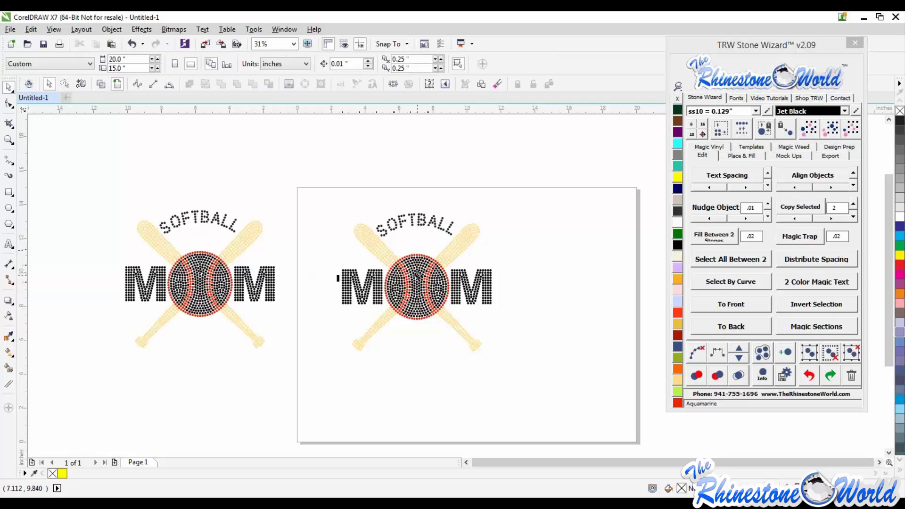
- Try selecting all the black stones in both designs by matching a sampled stone
click(415, 273)
click(836, 127)
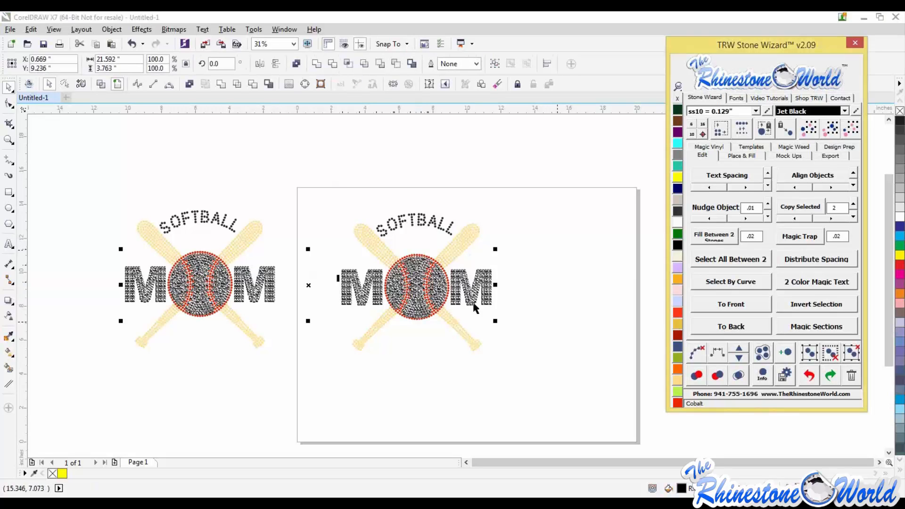
click(417, 284)
click(428, 229)
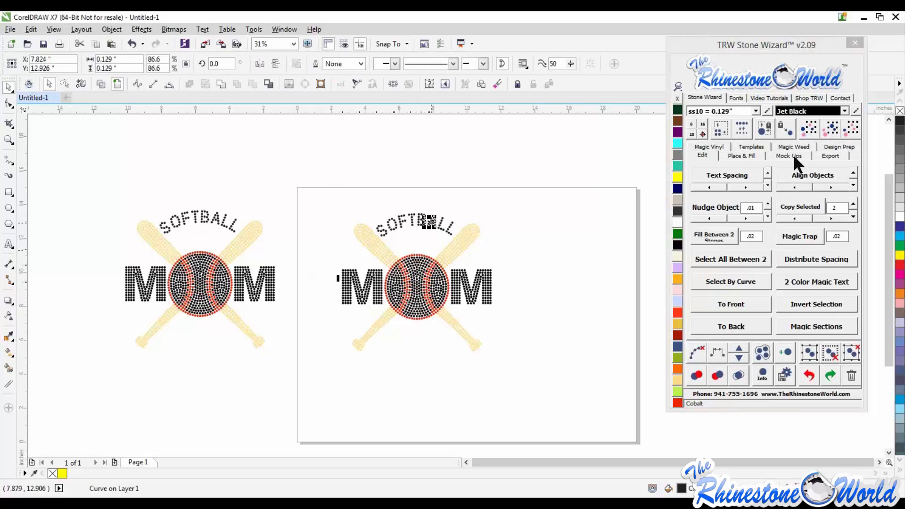
click(830, 128)
click(488, 295)
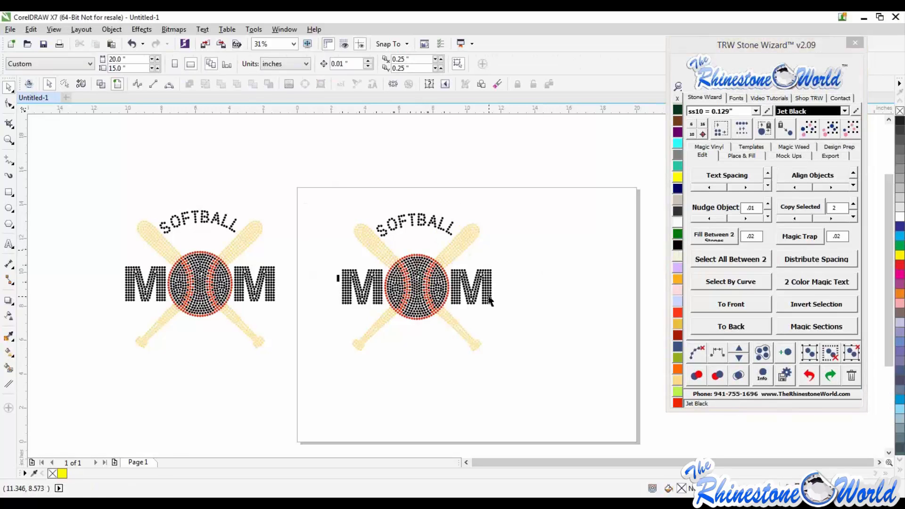
click(589, 301)
click(417, 292)
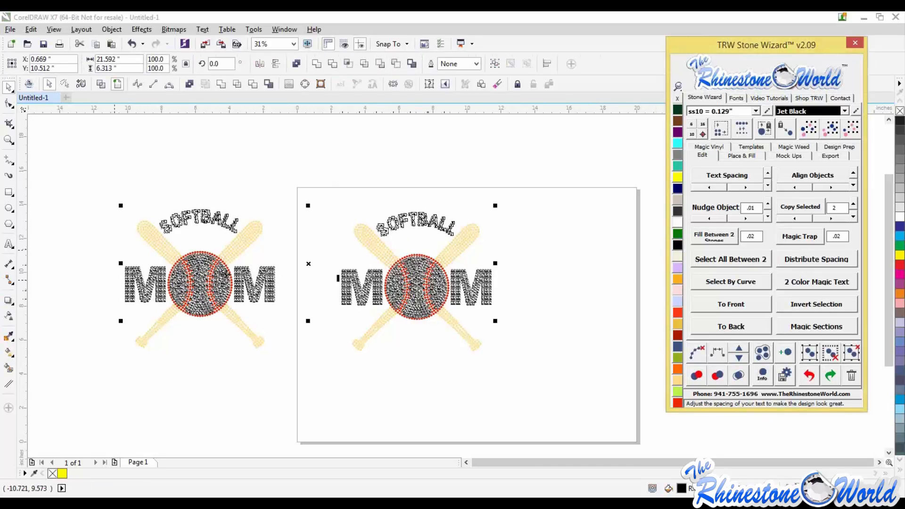
click(585, 336)
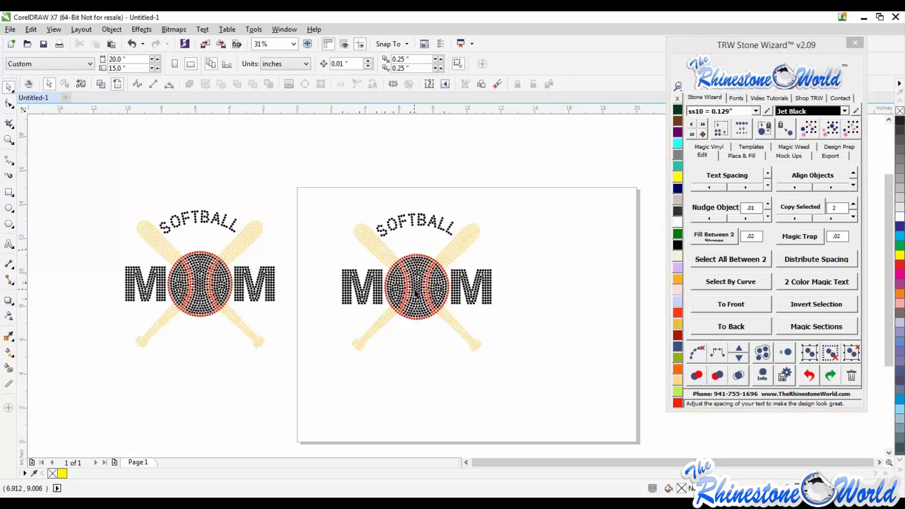
- Process the design on the page by color and recolor its black ball and lettering stones to Citrine
drag(319, 180, 537, 368)
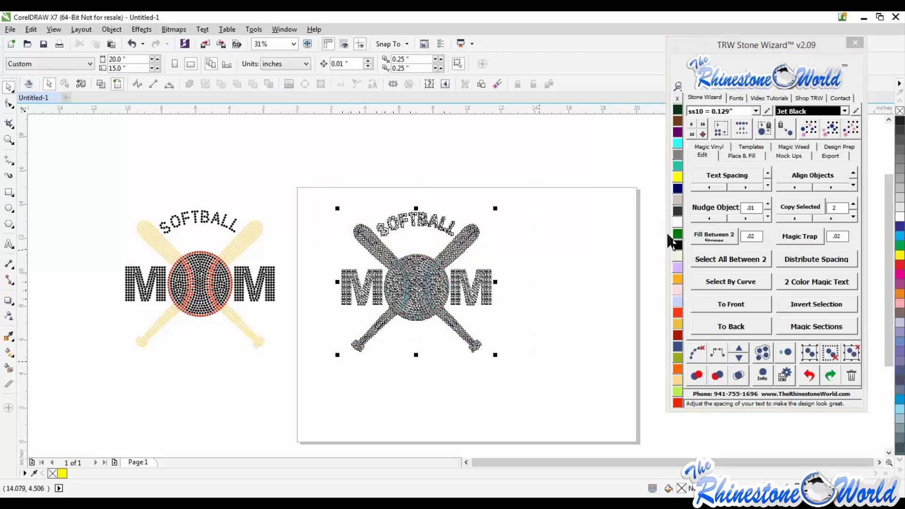
click(845, 147)
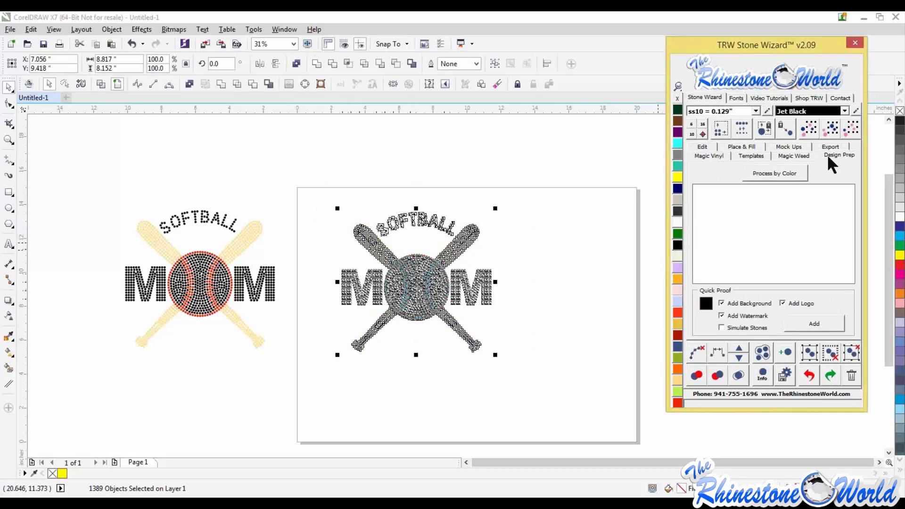
click(784, 175)
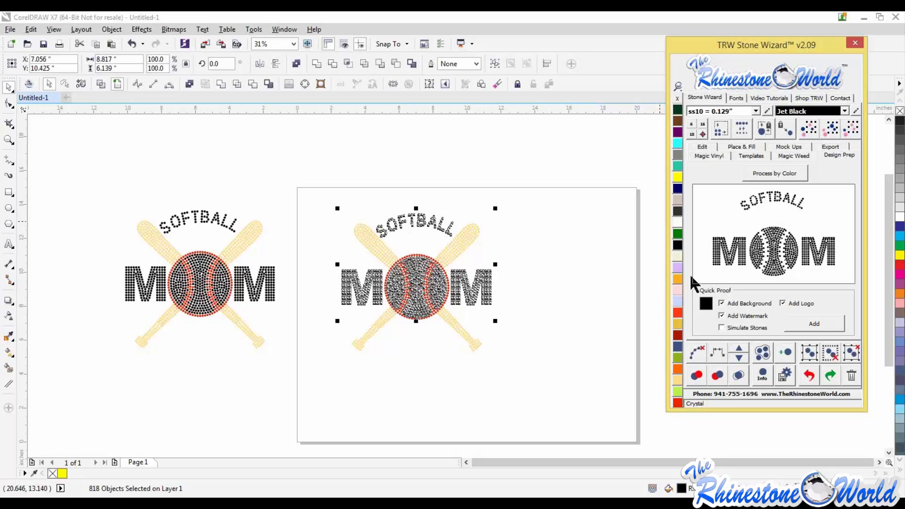
click(681, 180)
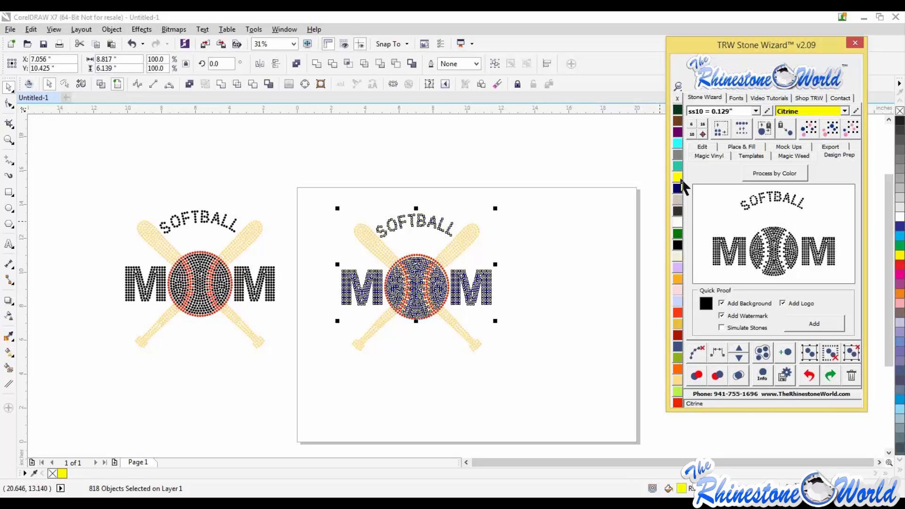
- Process the remaining color groups, assigning Red Siam to the ball's outline and stitching and Topaz to the bats
click(764, 173)
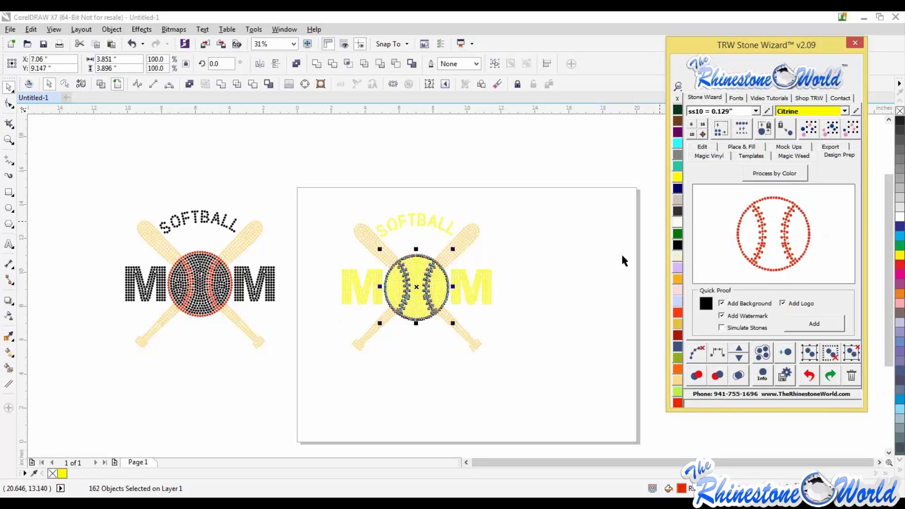
click(677, 402)
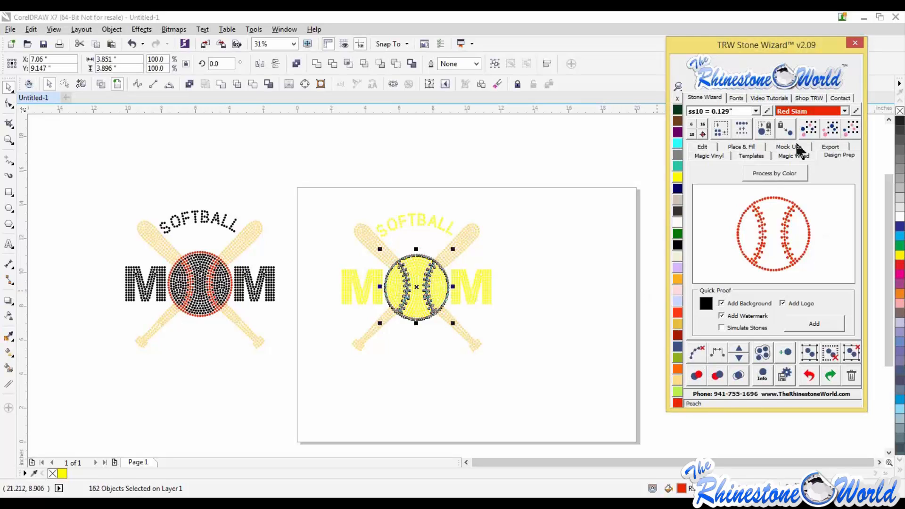
click(782, 172)
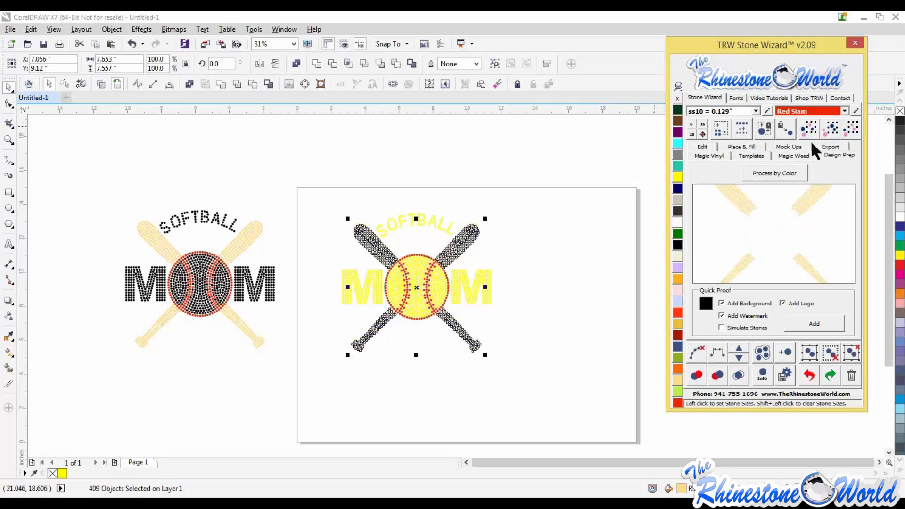
click(844, 110)
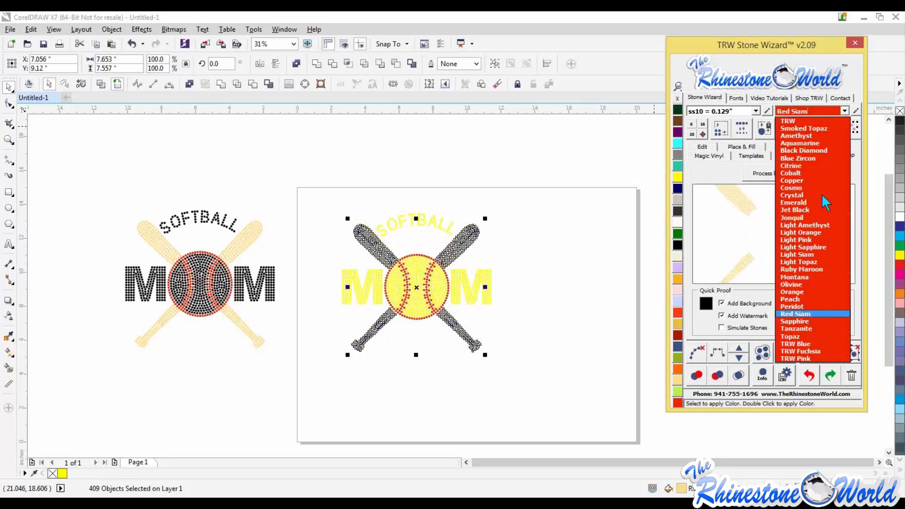
click(798, 338)
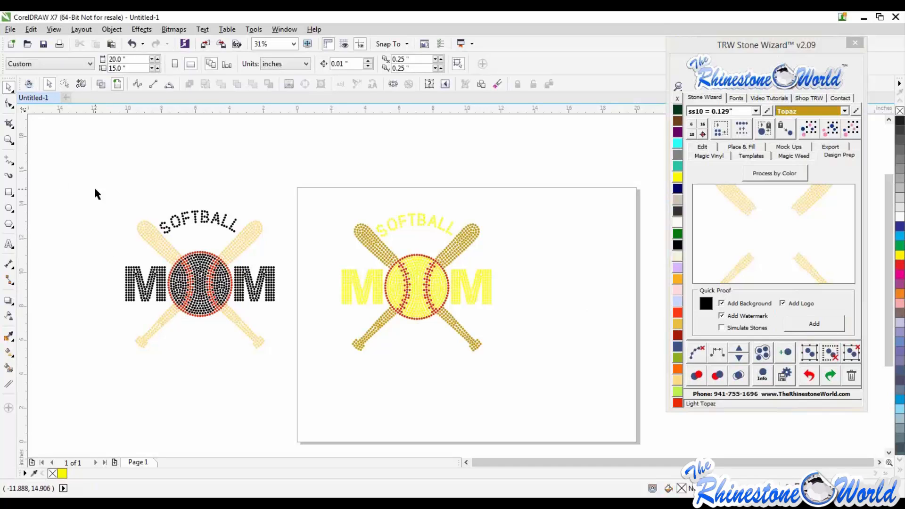
- Select the entire black-lettered design copy beside the page
drag(109, 190, 291, 361)
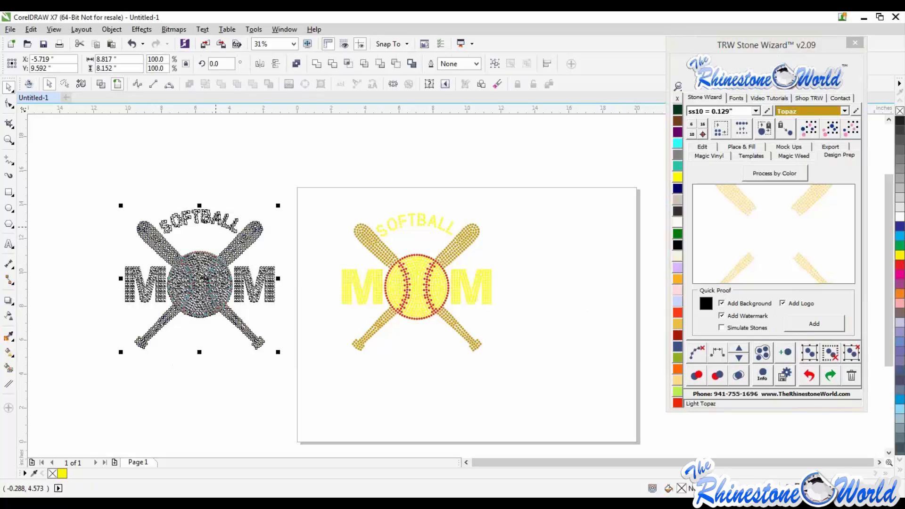